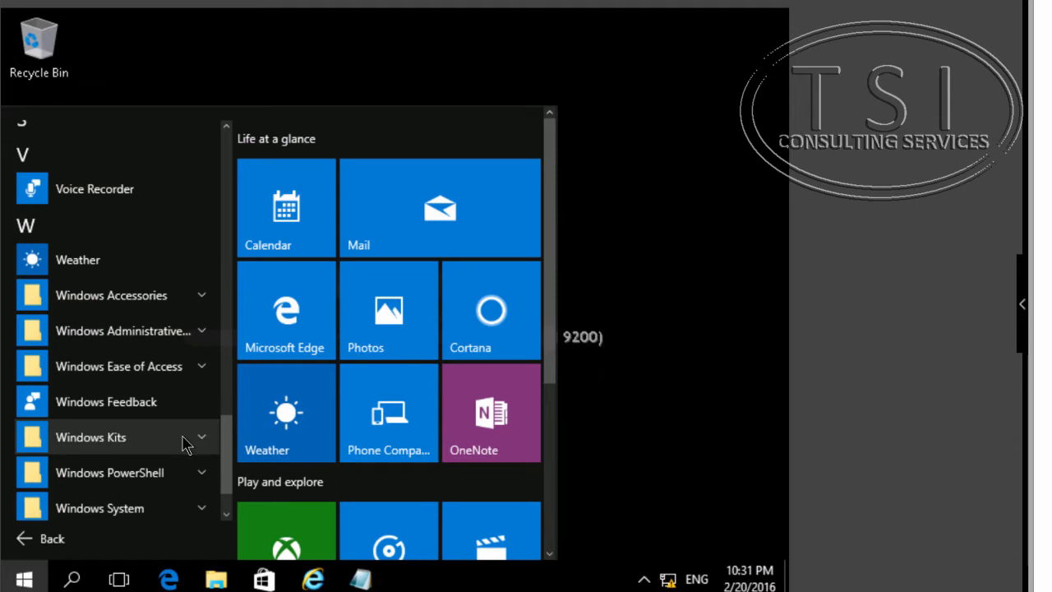
- Launch the Deployment and Imaging Tools Environment from the Windows Kits group as administrator
{"action": "left_click", "coordinate": [184, 438]}
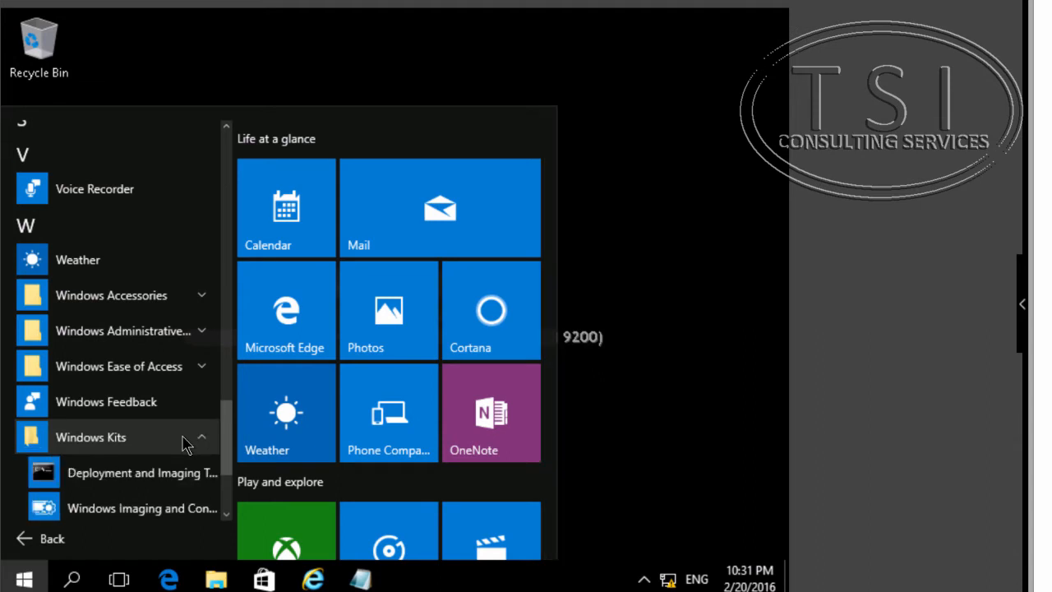
{"action": "right_click", "coordinate": [184, 481]}
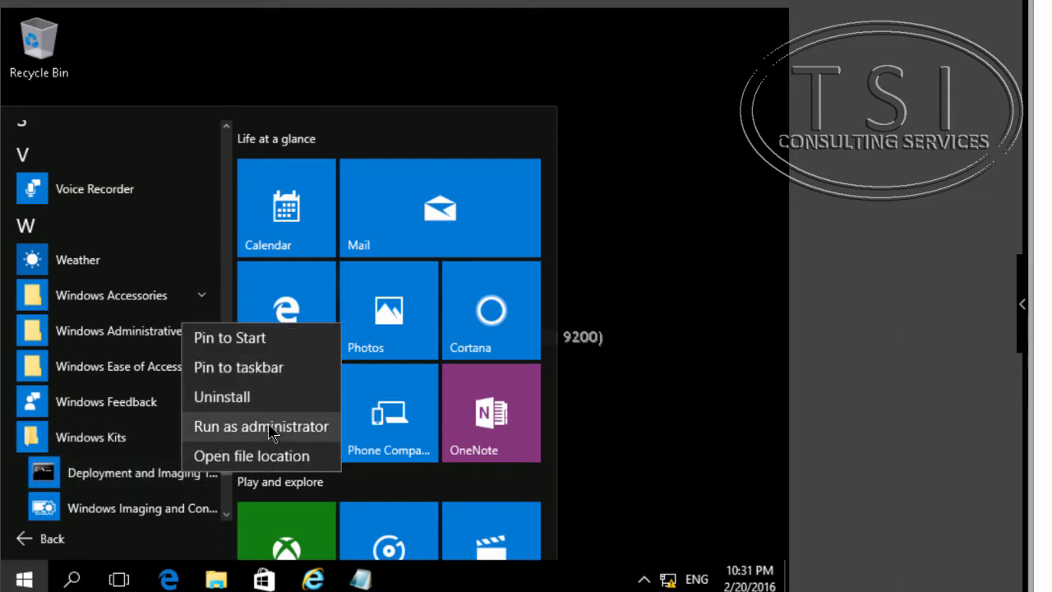
{"action": "left_click", "coordinate": [271, 428]}
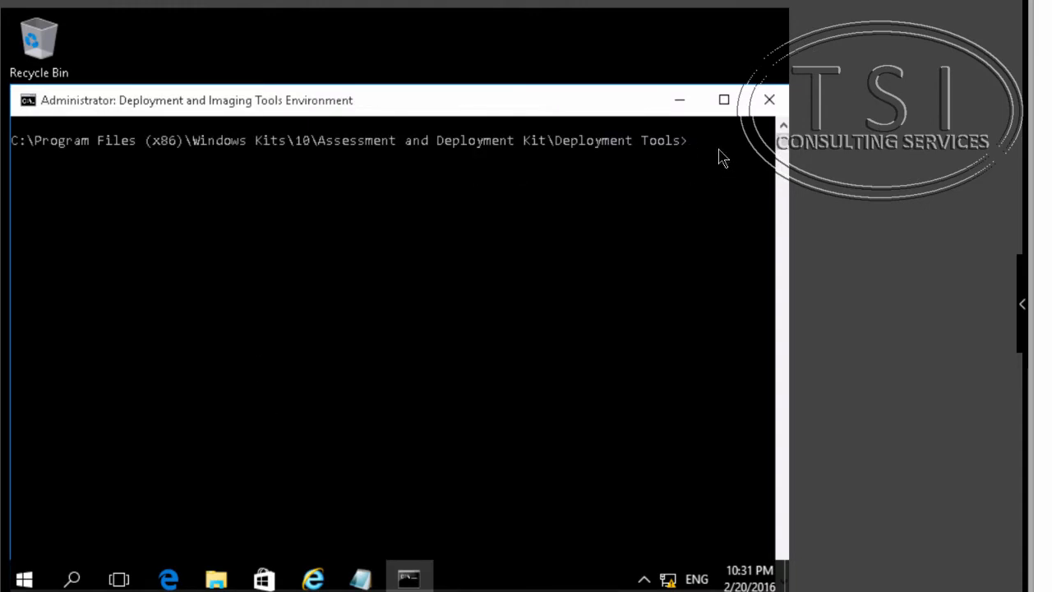
- Run copype amd64 e:\Winpe64 to create the Windows PE working files
{"action": "left_click", "coordinate": [719, 158]}
{"action": "type", "text": "copype amd64 "}
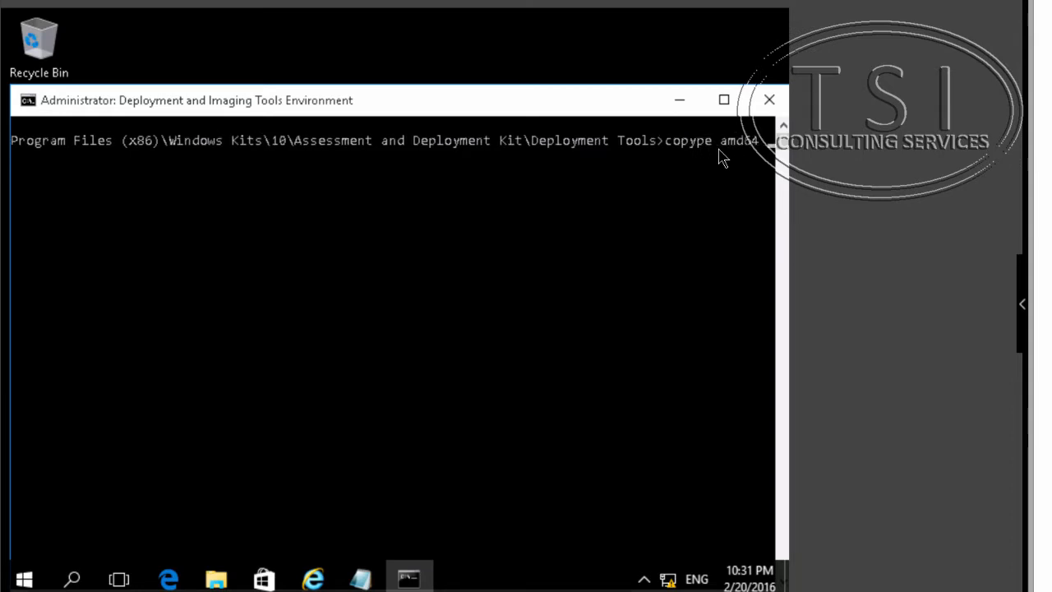
{"action": "type", "text": "e:\\"}
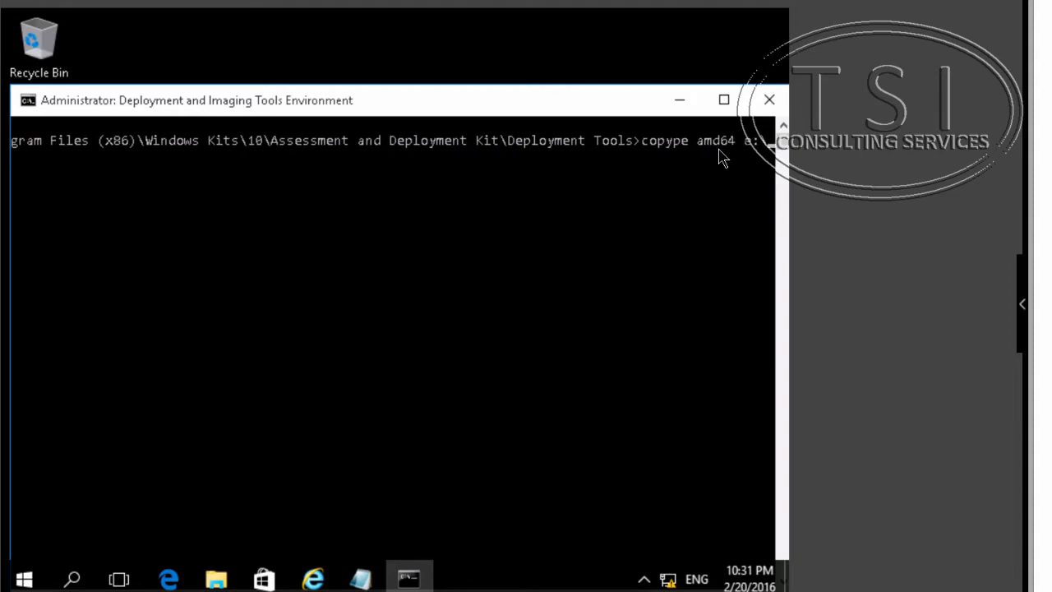
{"action": "type", "text": "Win"}
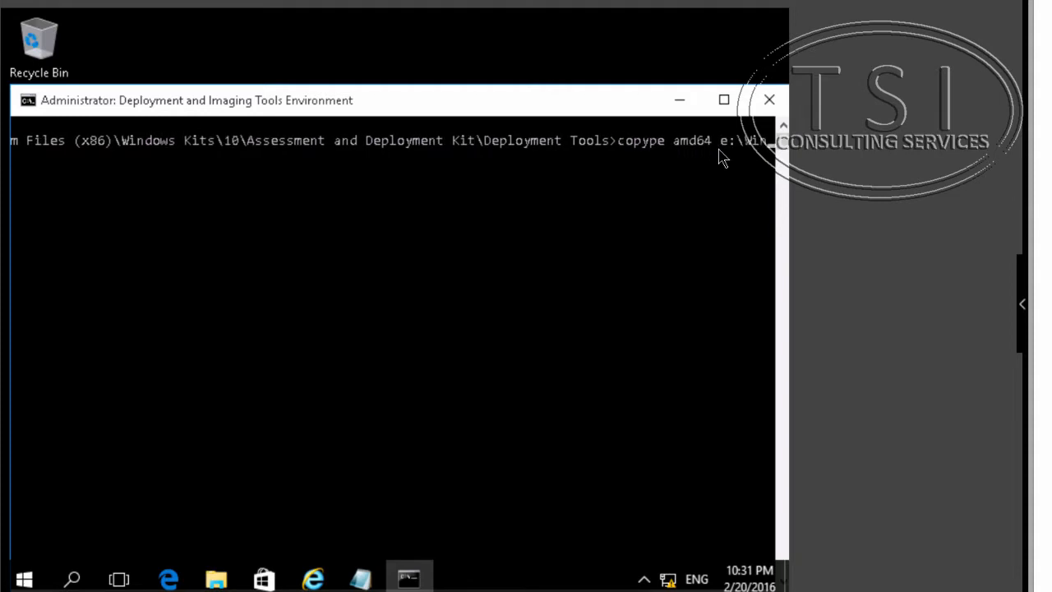
{"action": "type", "text": "pe64"}
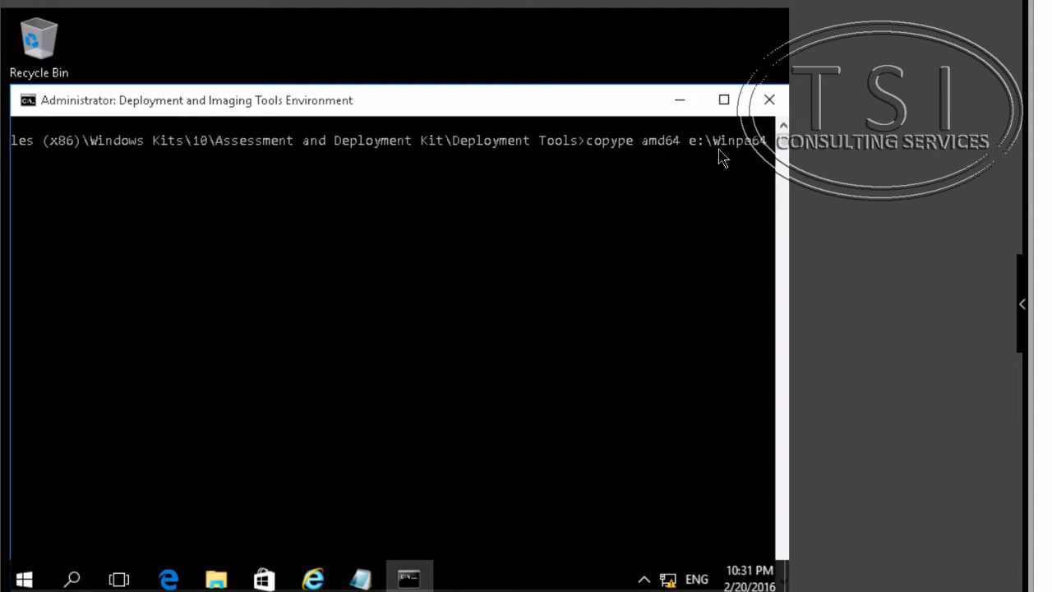
{"action": "key", "text": "Return"}
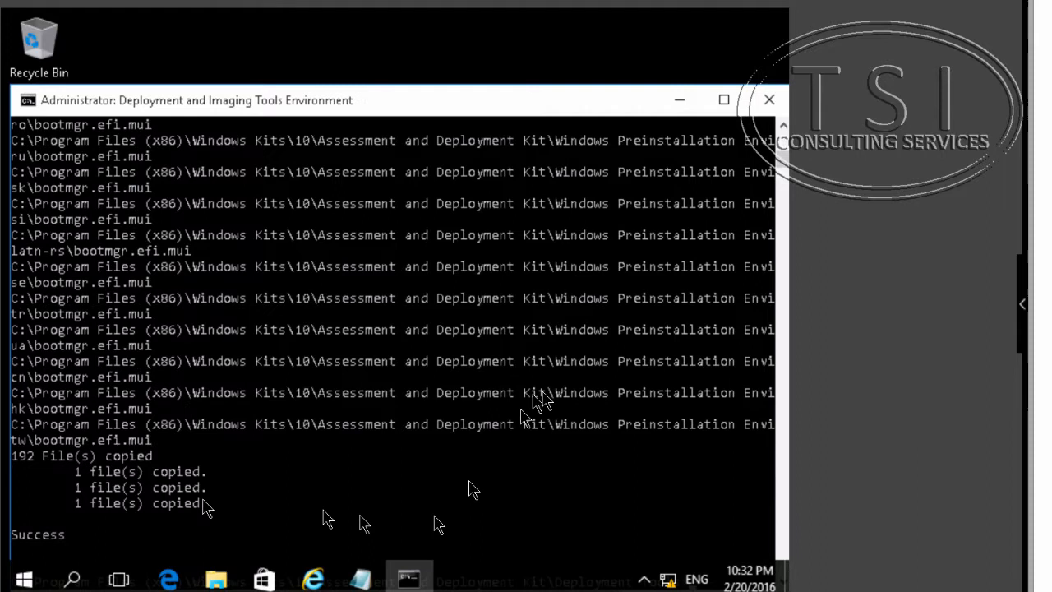
- Browse the Winpe64\media\sources folder on the Allfiles (E:) drive in File Explorer
{"action": "left_click", "coordinate": [226, 582]}
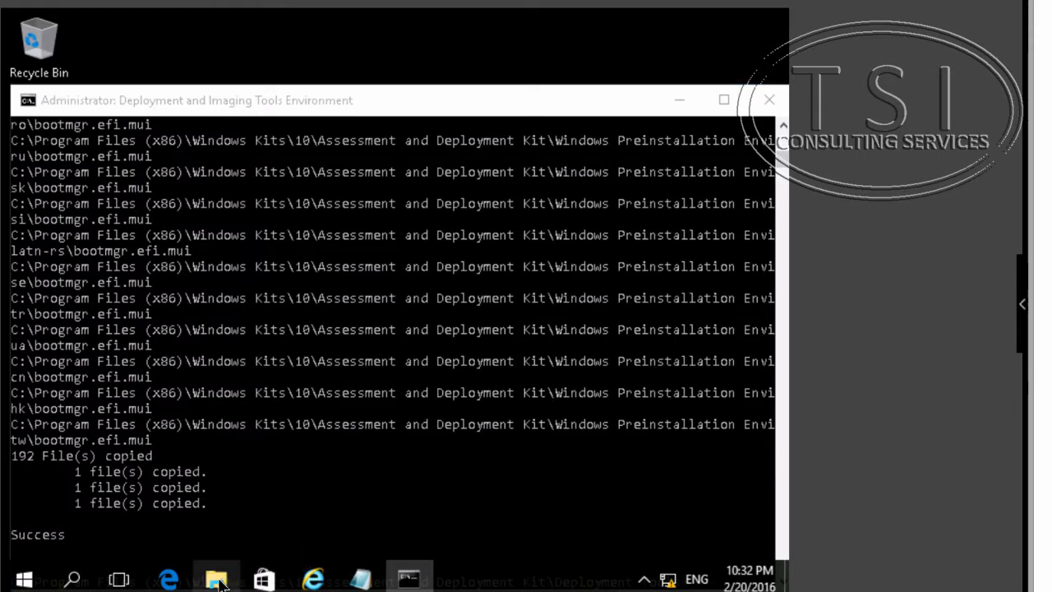
{"action": "left_click", "coordinate": [219, 582]}
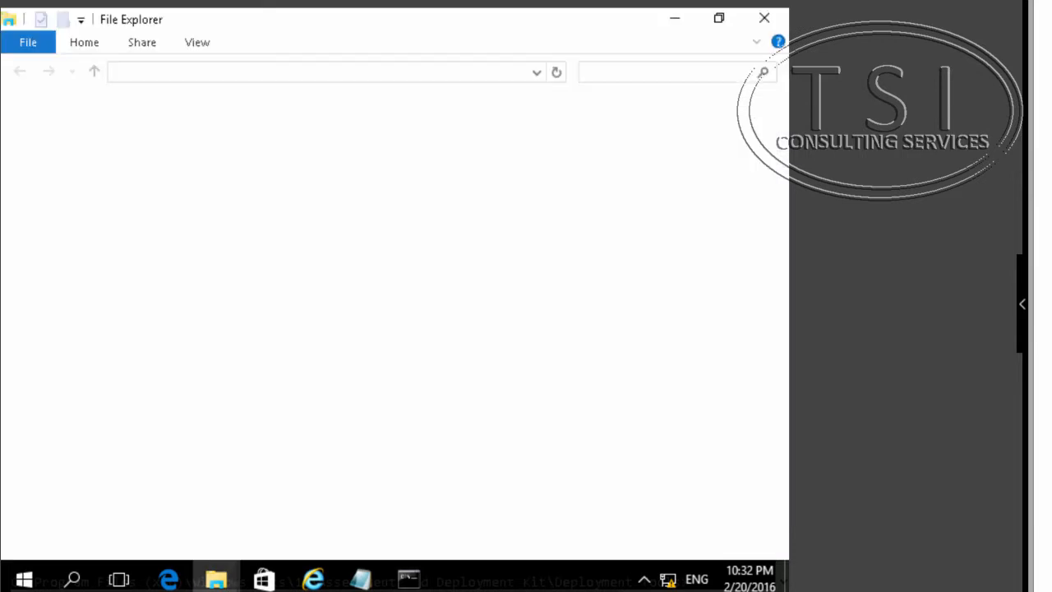
{"action": "left_click", "coordinate": [92, 459]}
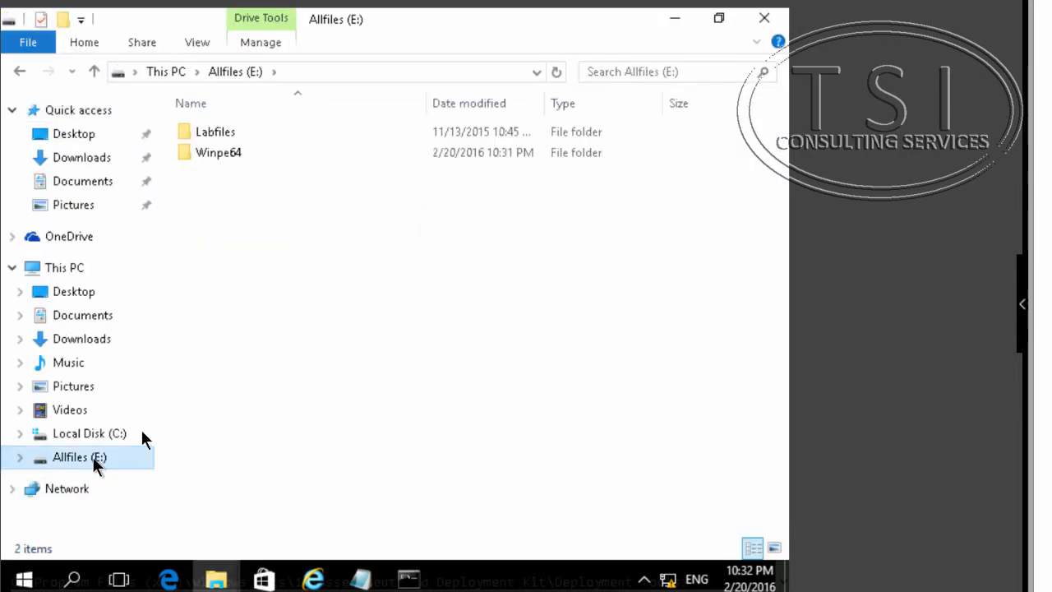
{"action": "left_click", "coordinate": [205, 157]}
{"action": "double_click", "coordinate": [204, 154]}
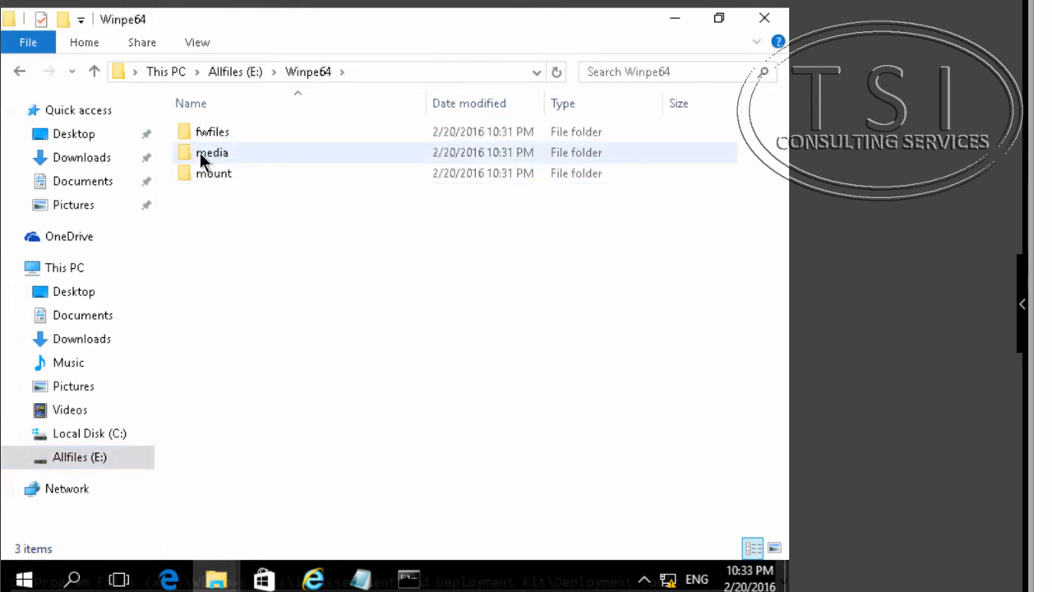
{"action": "double_click", "coordinate": [201, 153]}
{"action": "scroll", "coordinate": [238, 436], "scroll_direction": "down", "scroll_amount": 6}
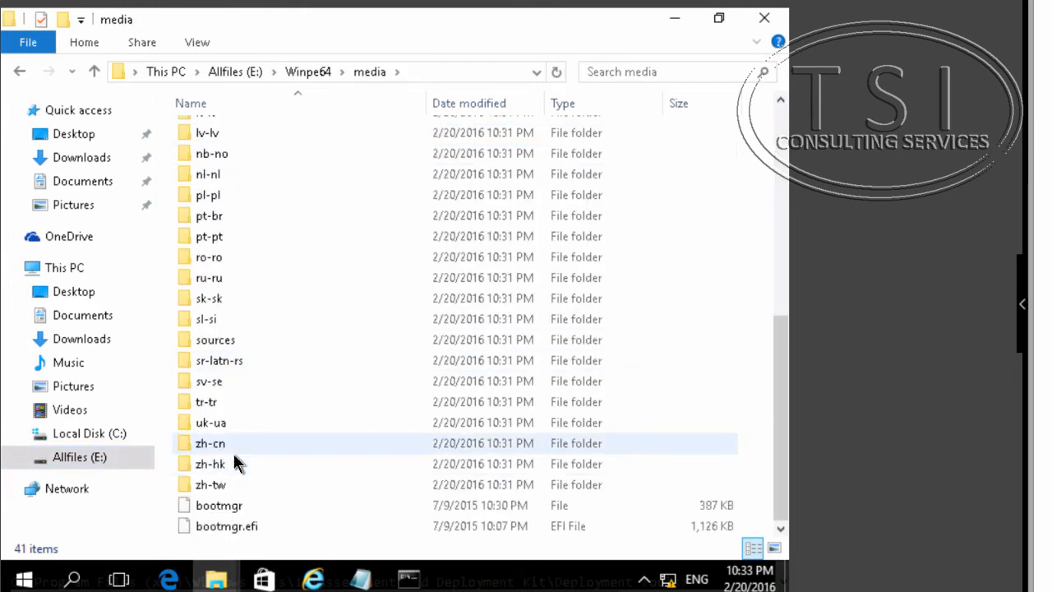
{"action": "double_click", "coordinate": [228, 340]}
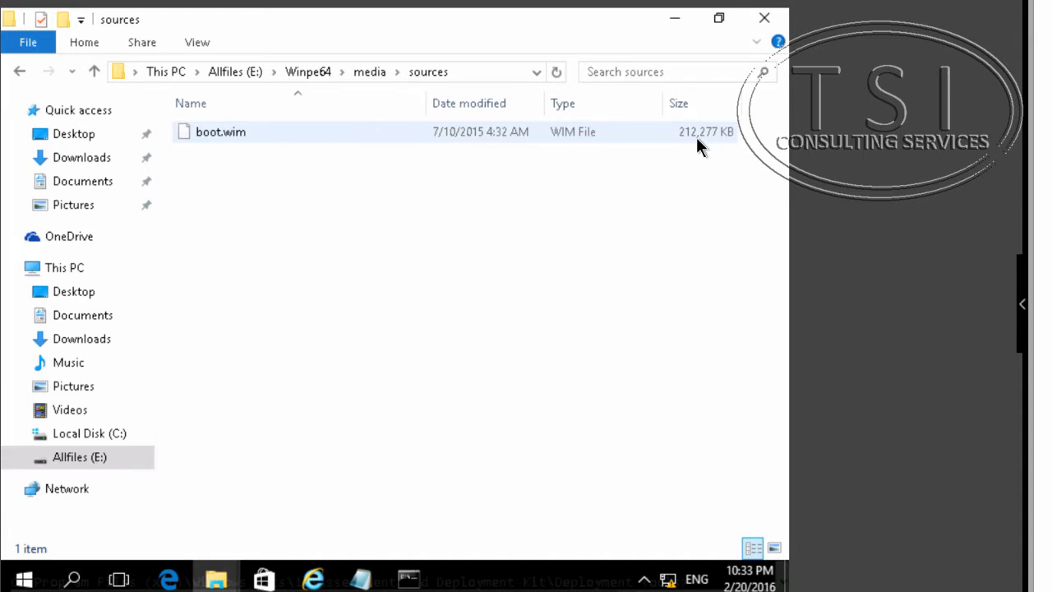
- Search for powershell and launch Windows PowerShell (x86) as administrator
{"action": "left_click", "coordinate": [73, 581]}
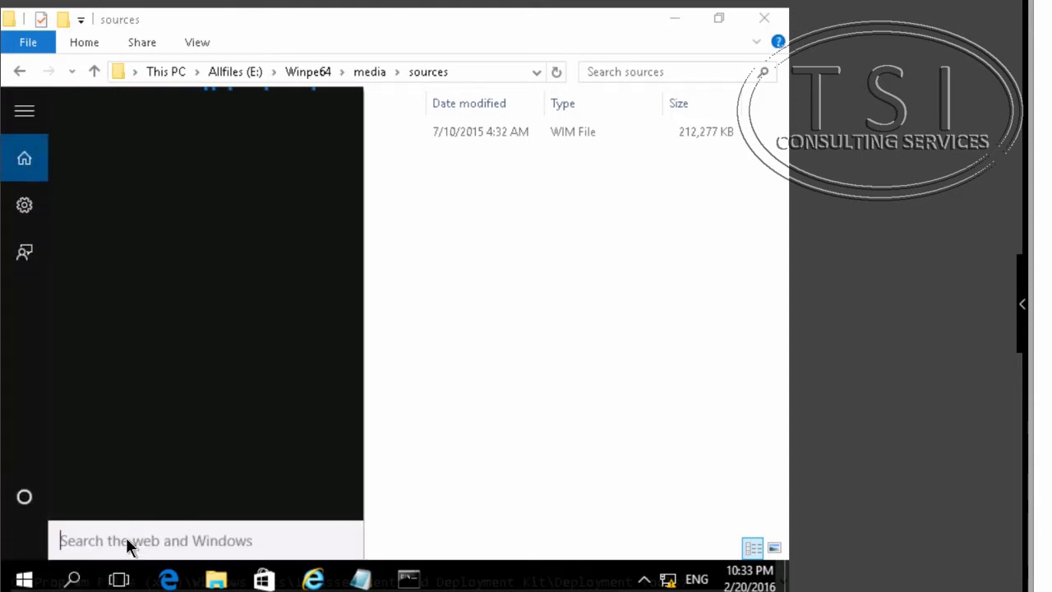
{"action": "type", "text": "posw"}
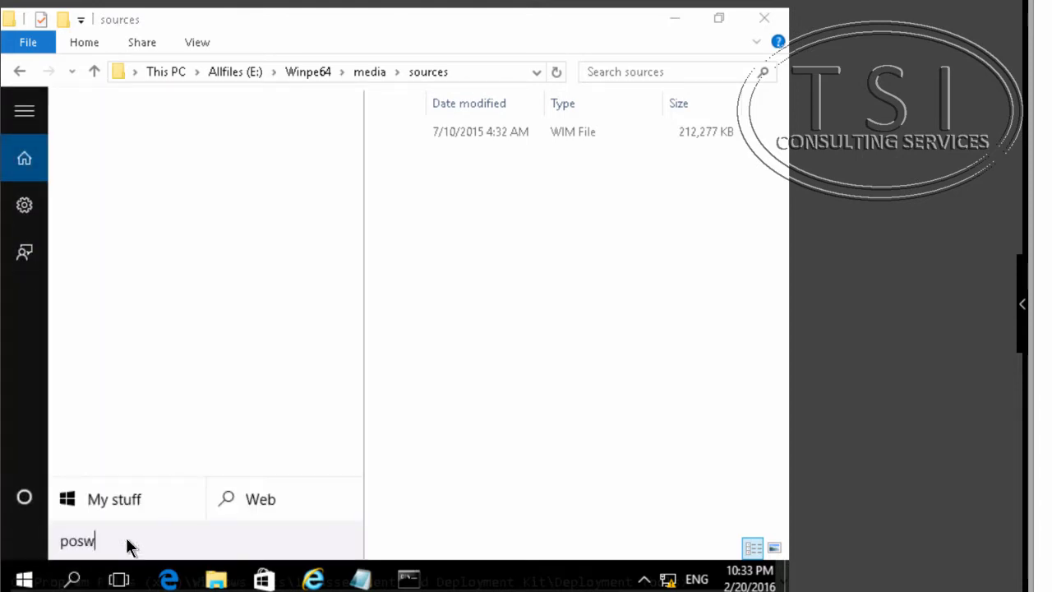
{"action": "key", "text": "BackSpace"}
{"action": "key", "text": "BackSpace"}
{"action": "key", "text": "BackSpace"}
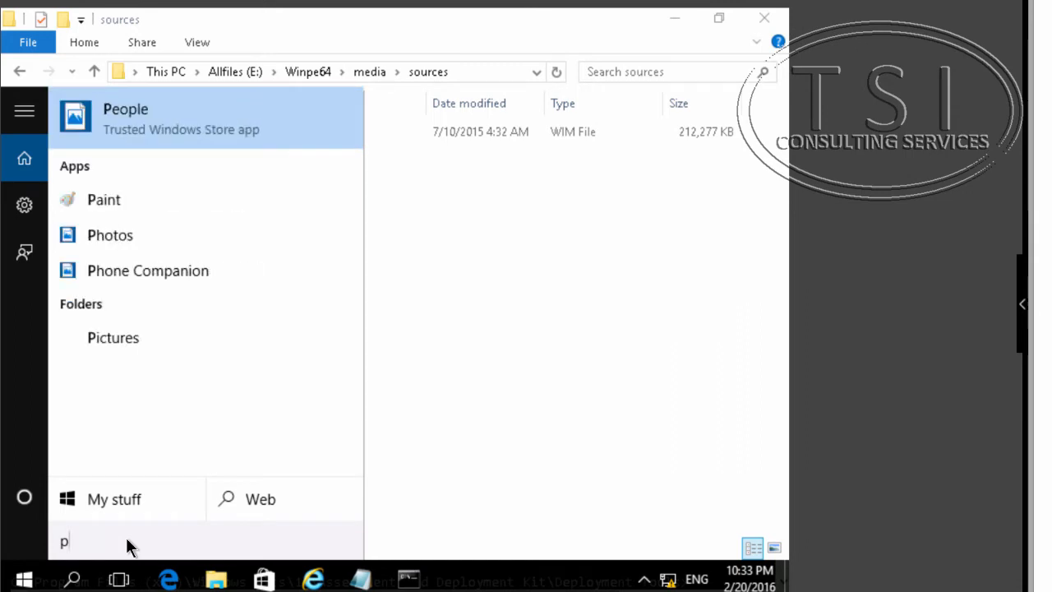
{"action": "type", "text": "wershell"}
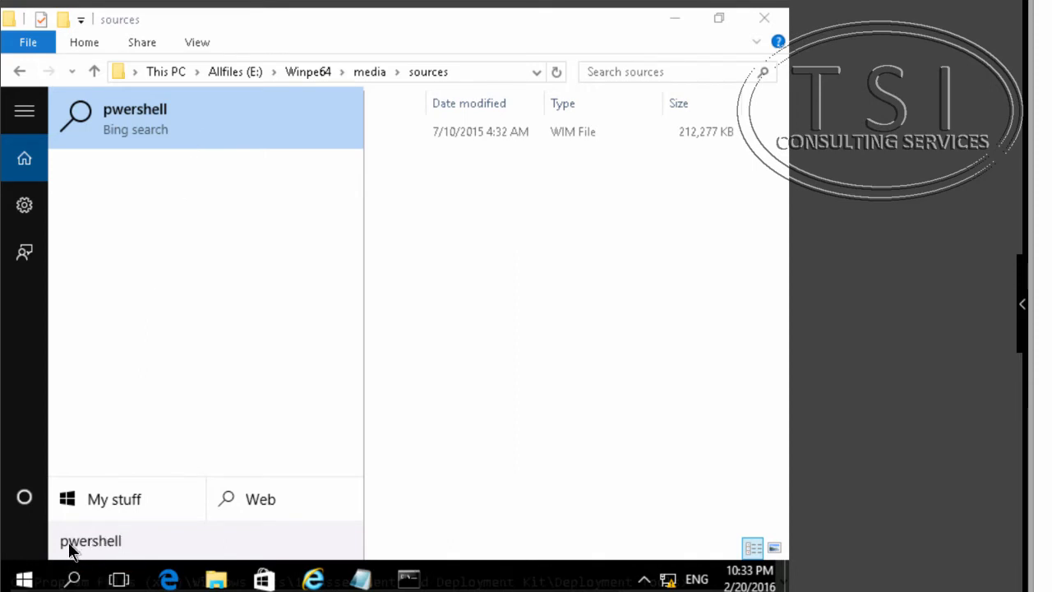
{"action": "type", "text": "o"}
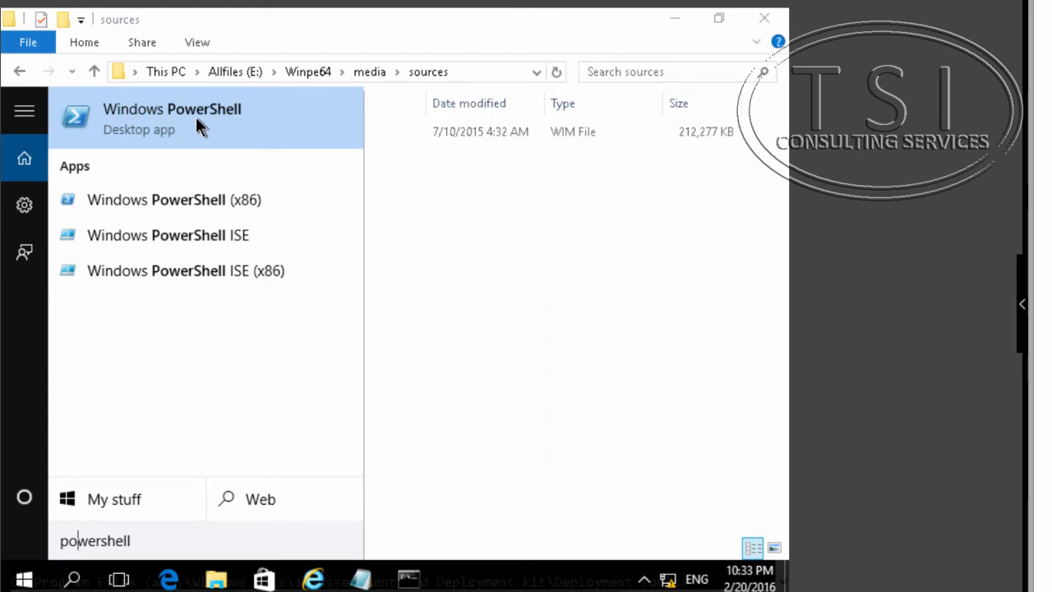
{"action": "right_click", "coordinate": [238, 209]}
{"action": "left_click", "coordinate": [254, 236]}
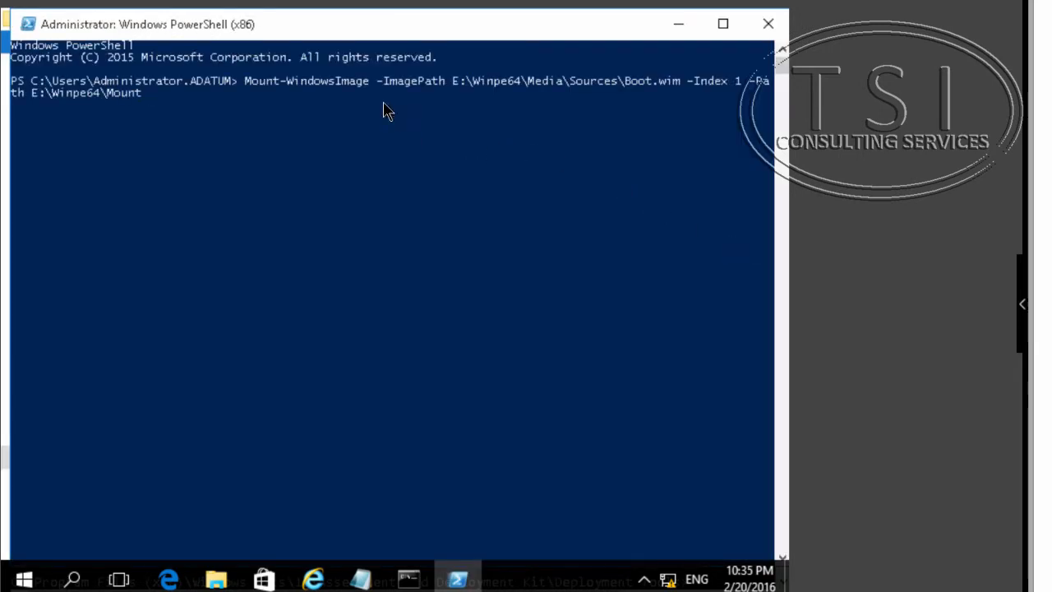
- Run Mount-WindowsImage -ImagePath E:\Winpe64\Media\Sources\Boot.wim -Index 1 -Path E:\Winpe64\Mount in PowerShell
{"action": "left_click", "coordinate": [387, 104]}
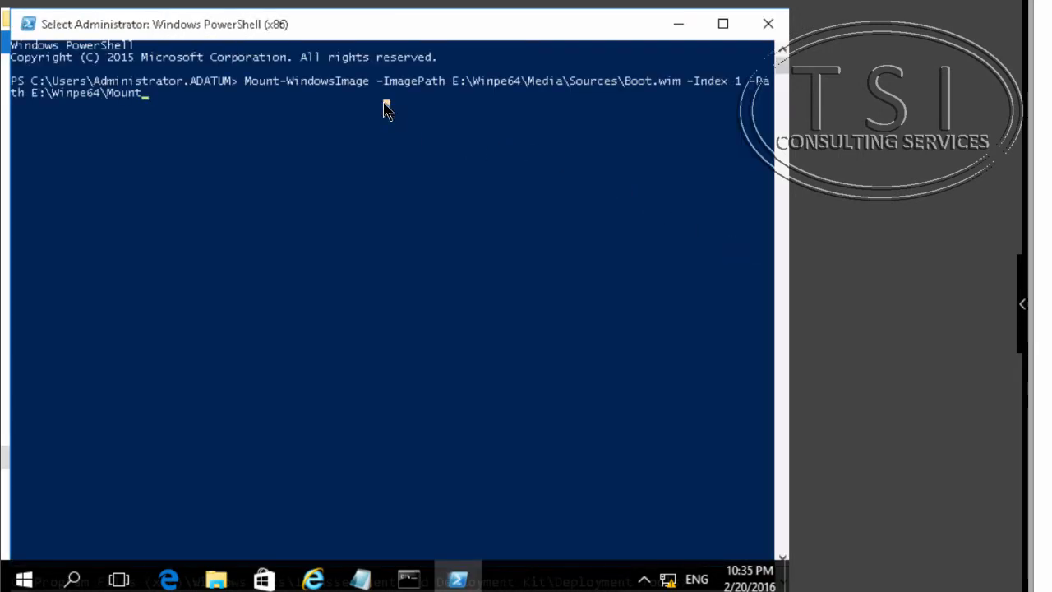
{"action": "left_click", "coordinate": [345, 104]}
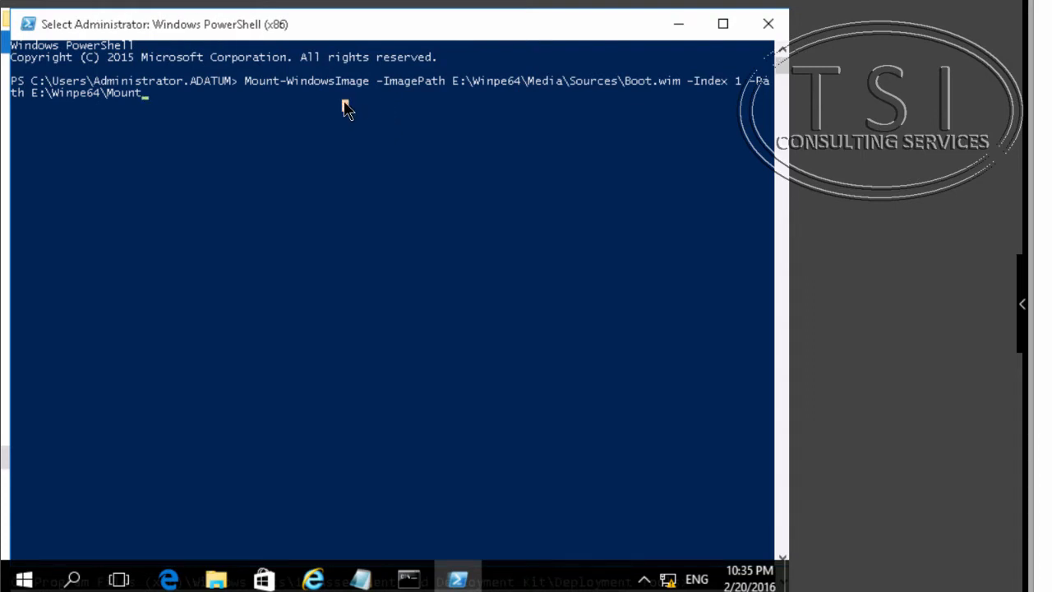
{"action": "key", "text": "Escape"}
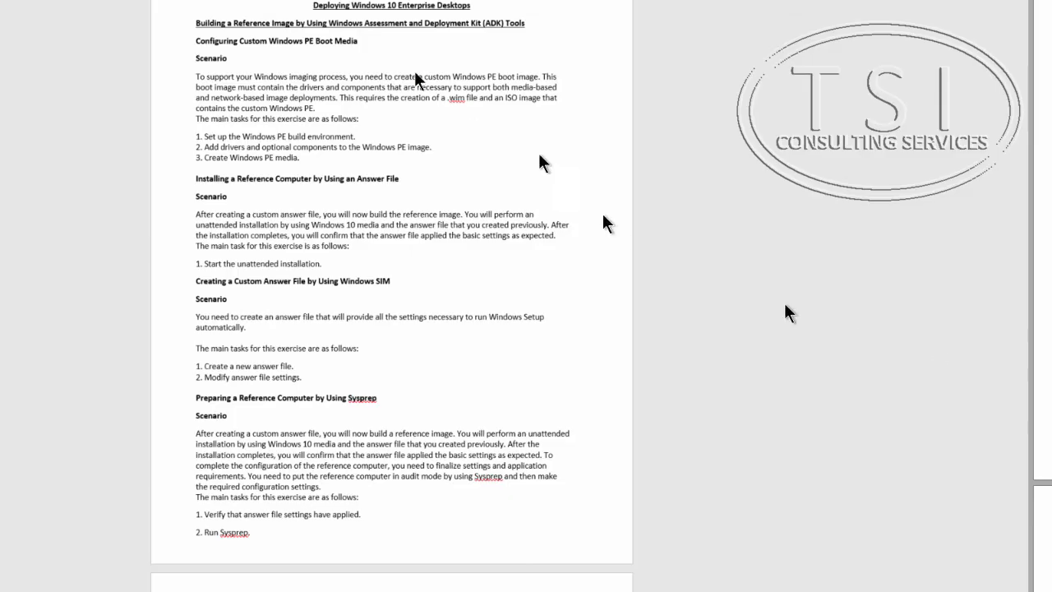
- Copy from the lab guide and run Add-WindowsDriver -Path E:\winpe64\mount -Driver E:\Labfiles\Mod02\HyperVx64 -Recurse -ForceUnsigned
{"action": "left_click_drag", "start_coordinate": [337, 148], "coordinate": [225, 146]}
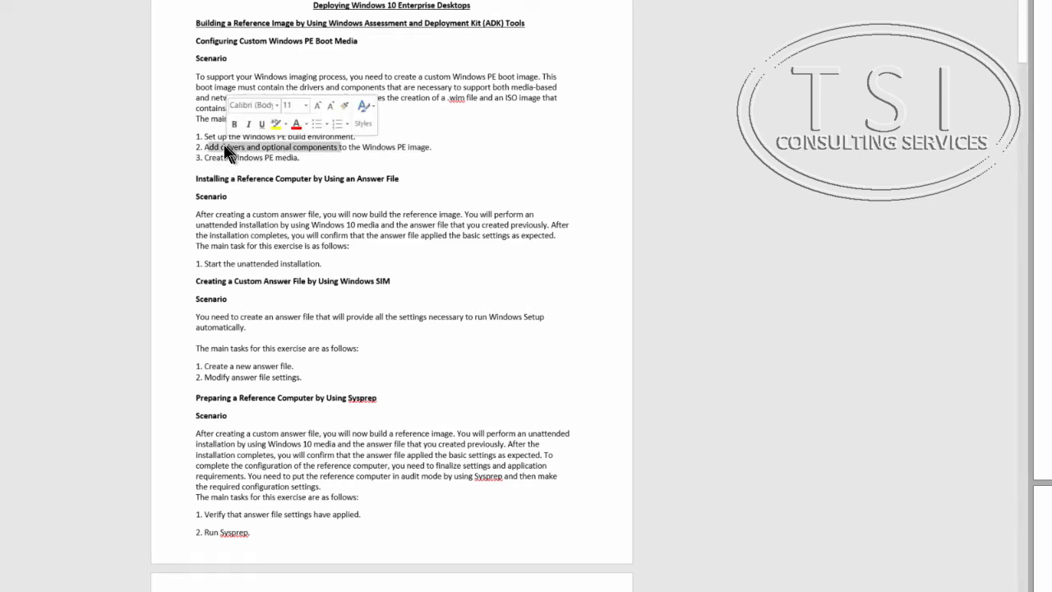
{"action": "triple_click", "coordinate": [227, 146]}
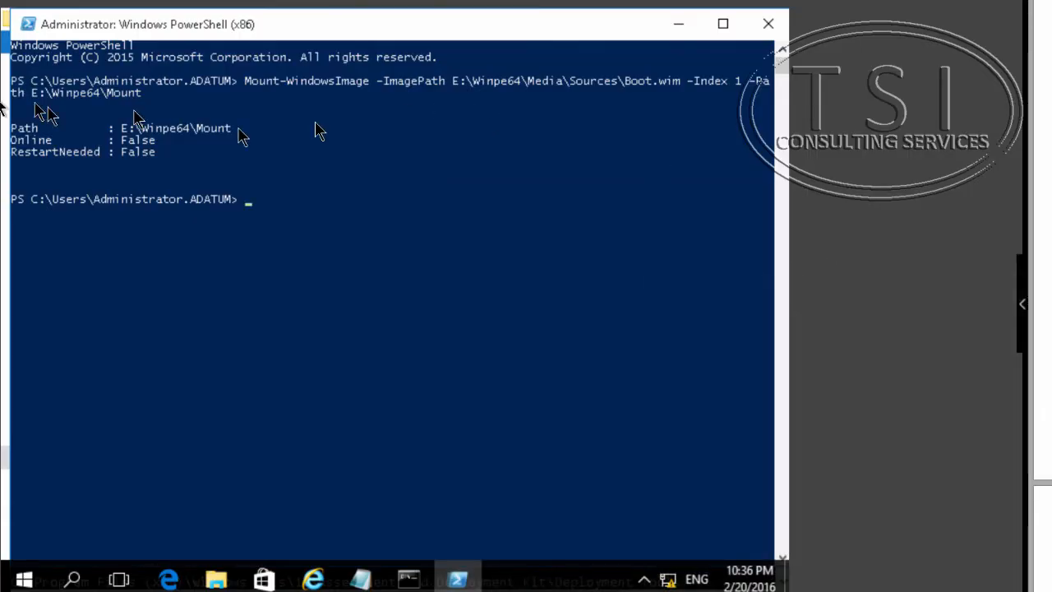
{"action": "left_click", "coordinate": [28, 26]}
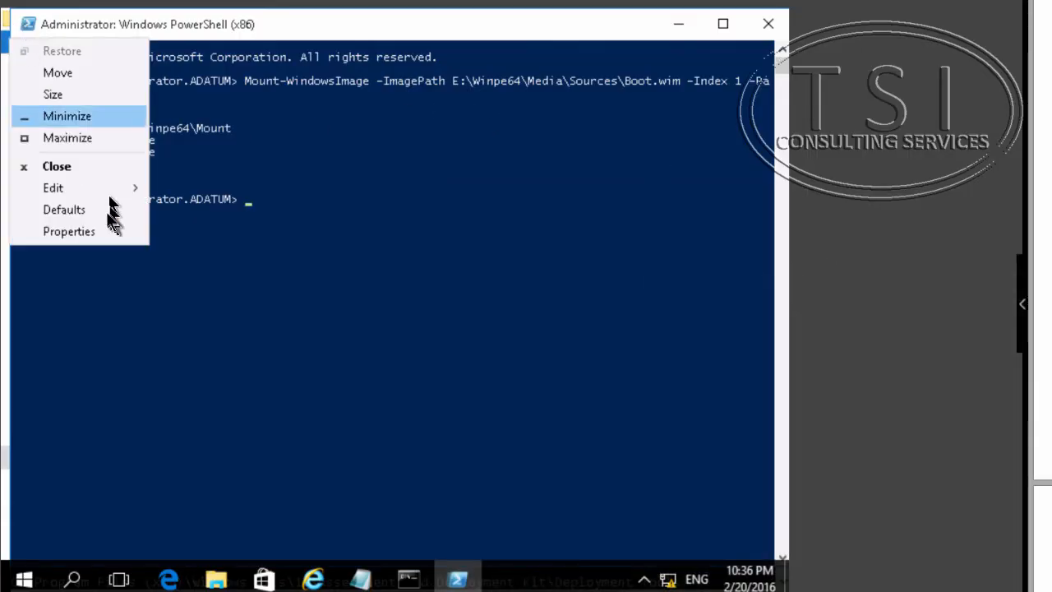
{"action": "mouse_move", "coordinate": [118, 188]}
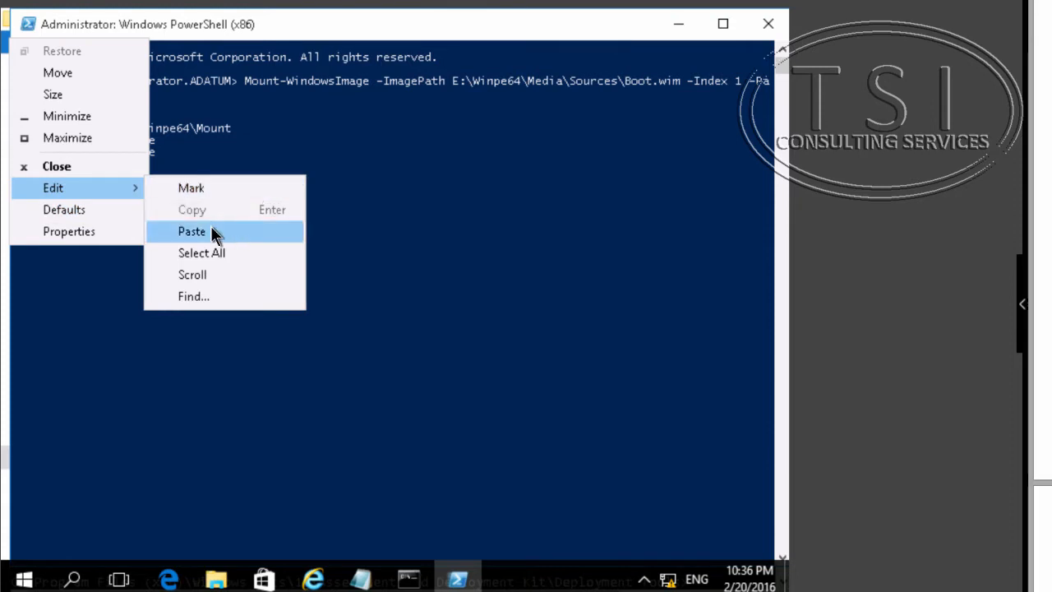
{"action": "left_click", "coordinate": [216, 234]}
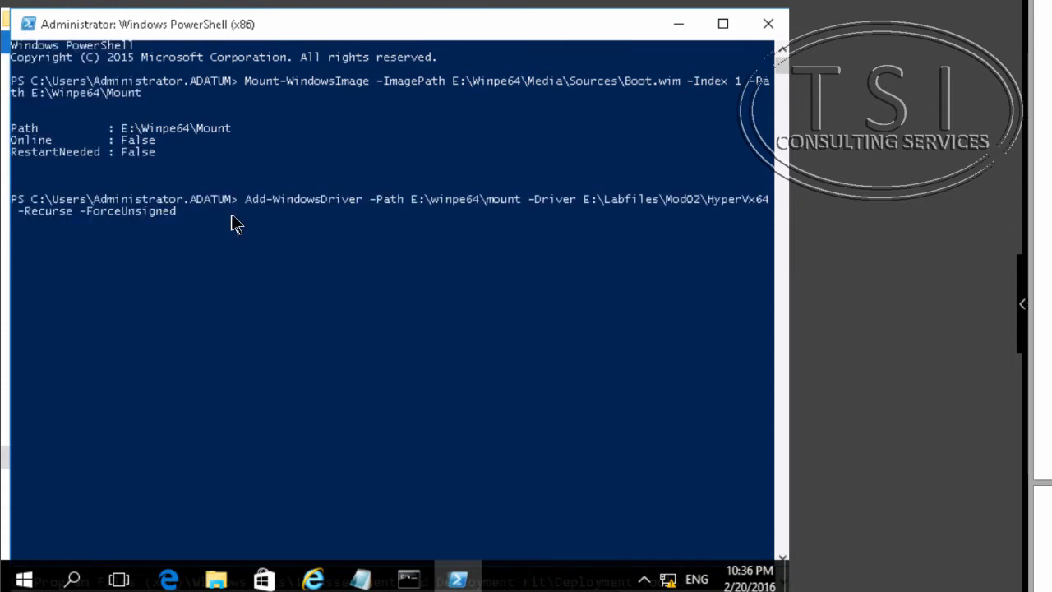
{"action": "left_click", "coordinate": [231, 222]}
{"action": "key", "text": "Escape"}
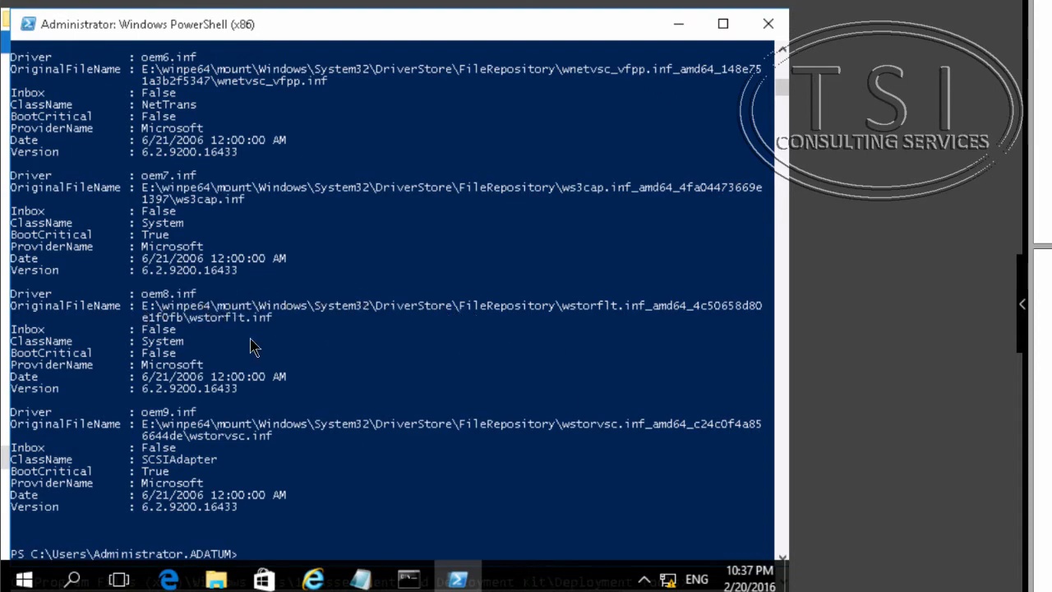
- Scroll through the driver installation output in the PowerShell window
{"action": "left_click", "coordinate": [333, 192]}
{"action": "scroll", "coordinate": [348, 205], "scroll_direction": "up", "scroll_amount": 20}
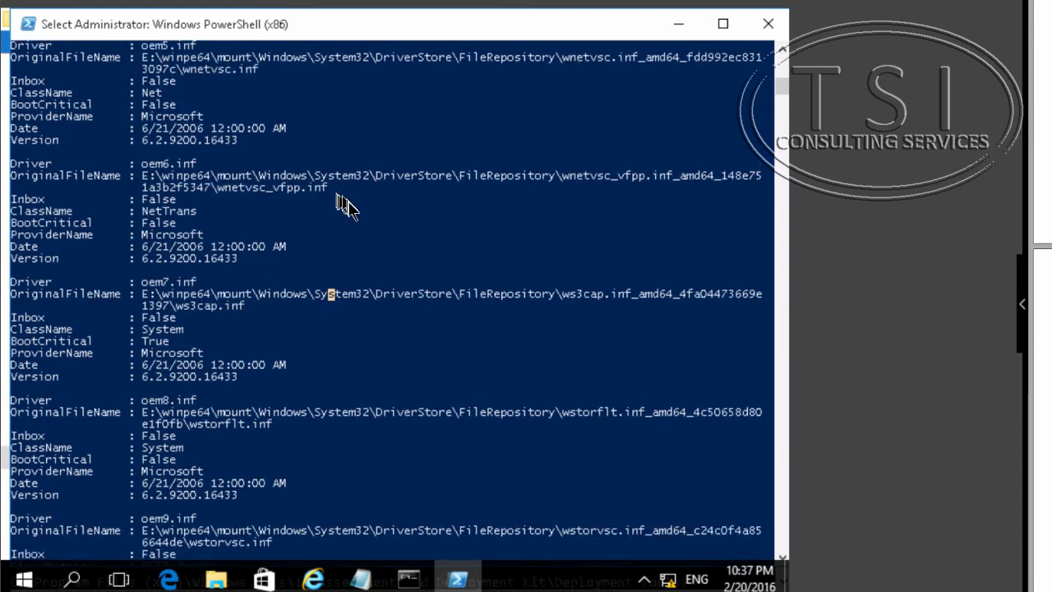
{"action": "scroll", "coordinate": [359, 212], "scroll_direction": "up", "scroll_amount": 18}
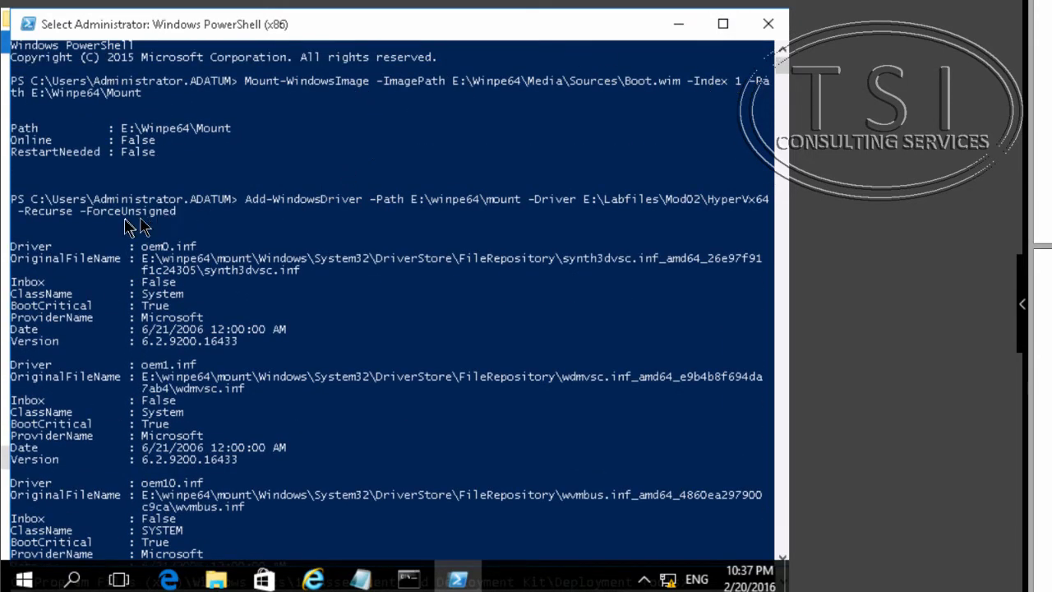
{"action": "scroll", "coordinate": [320, 353], "scroll_direction": "down", "scroll_amount": 15}
{"action": "scroll", "coordinate": [362, 370], "scroll_direction": "down", "scroll_amount": 20}
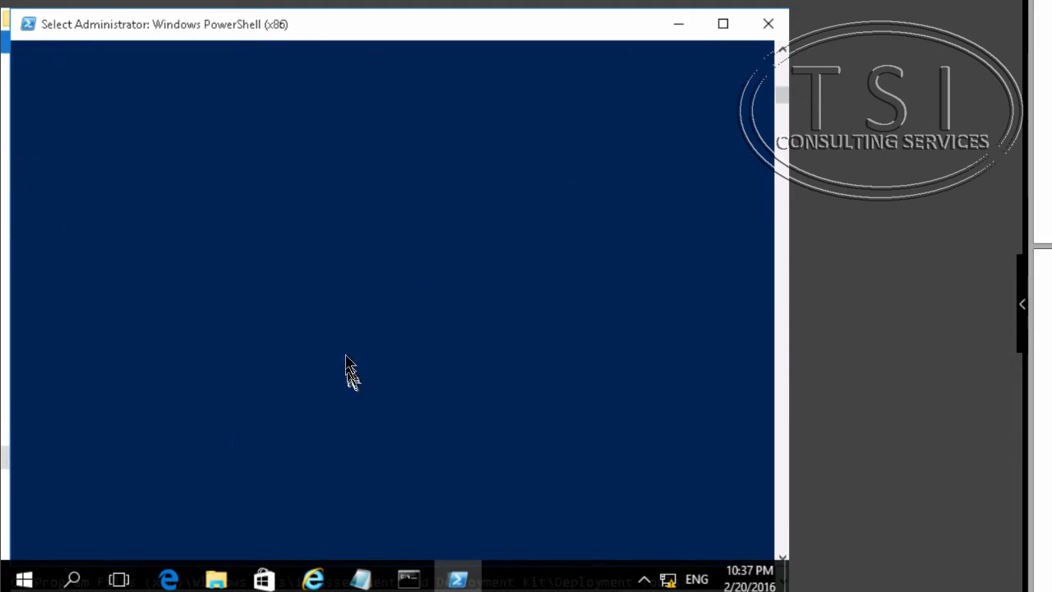
{"action": "scroll", "coordinate": [349, 362], "scroll_direction": "up", "scroll_amount": 10}
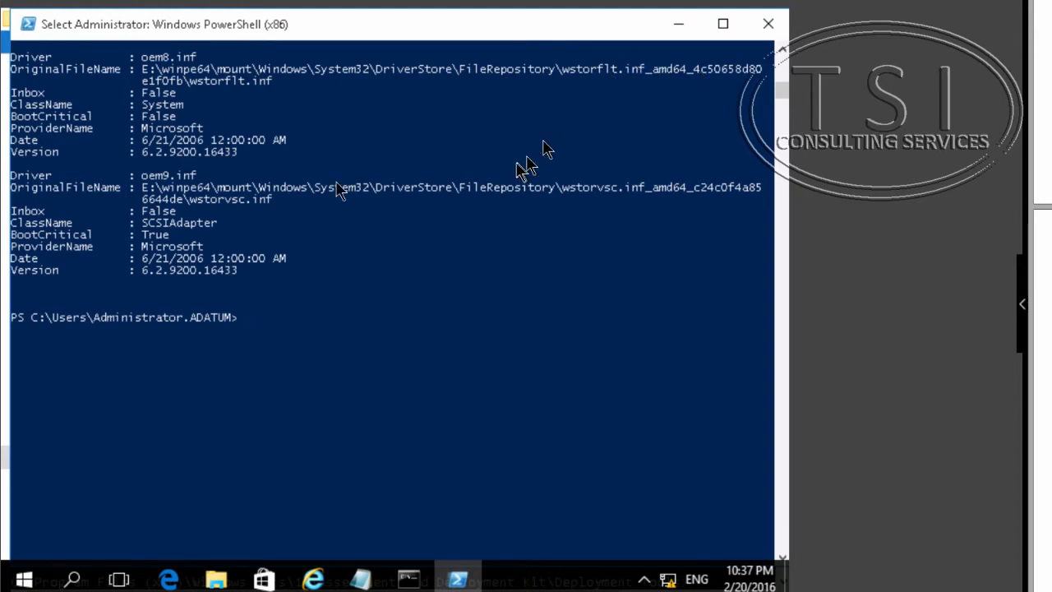
- Paste and run a CD command to the Windows PreInstallation Environment\amd64\WinPE_OCs folder of the Assessment and Deployment Kit
{"action": "left_click", "coordinate": [28, 24]}
{"action": "mouse_move", "coordinate": [66, 188]}
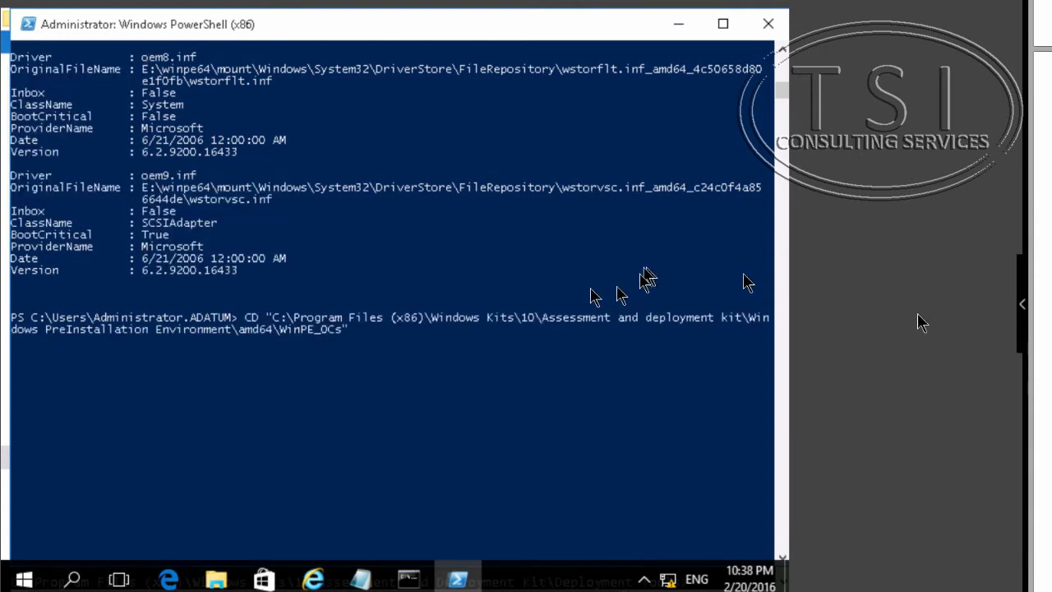
{"action": "left_click", "coordinate": [506, 338]}
{"action": "key", "text": "Return"}
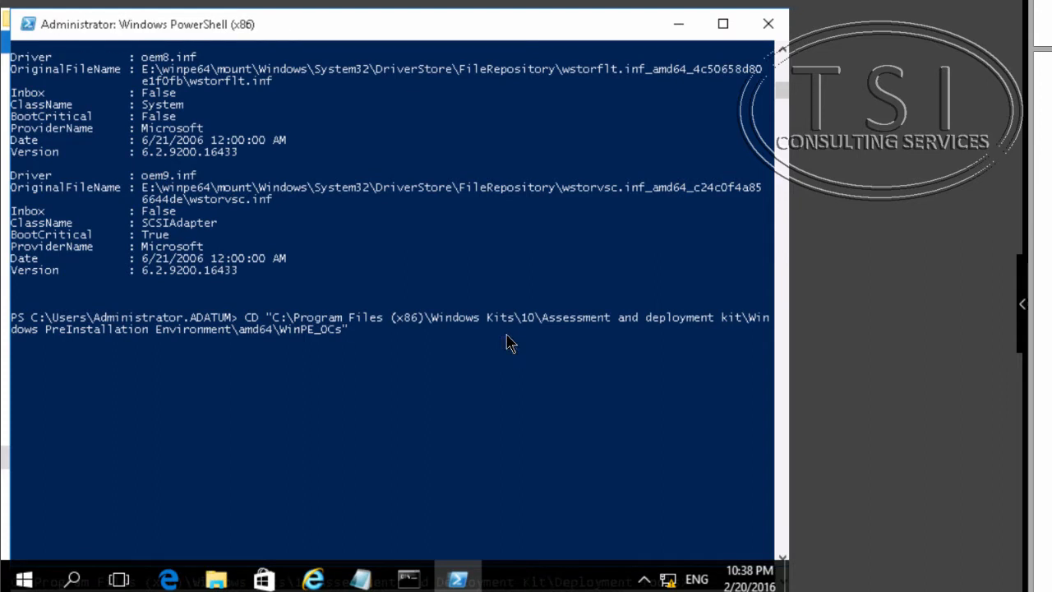
- Run Add-WindowsPackage -Path E:\winpe64\mount -PackagePath .\WinPE-NetFX.cab from the WinPE_OCs folder
{"action": "key", "text": "Return"}
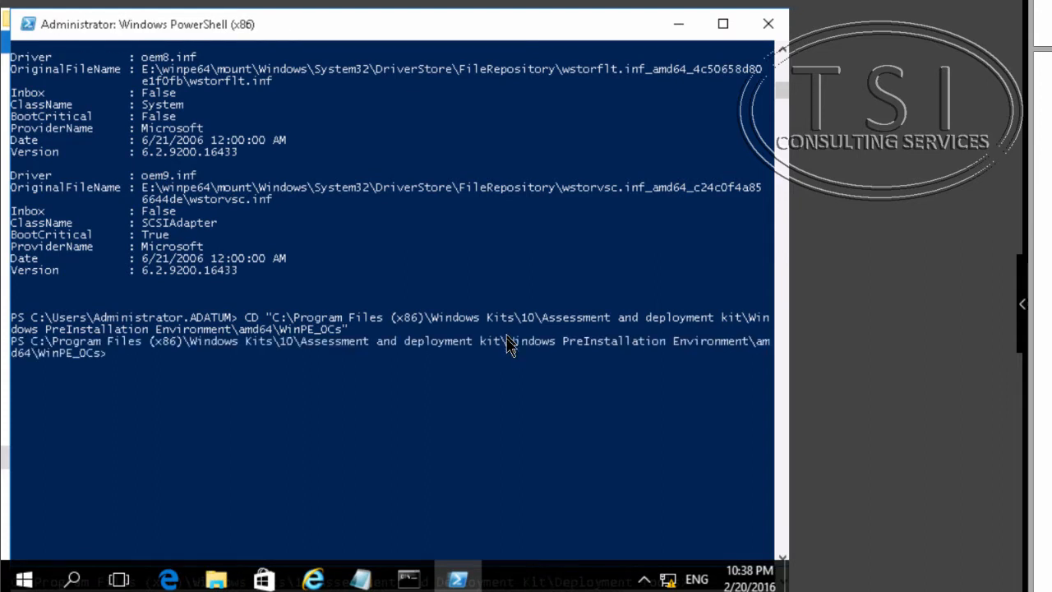
{"action": "left_click", "coordinate": [509, 353]}
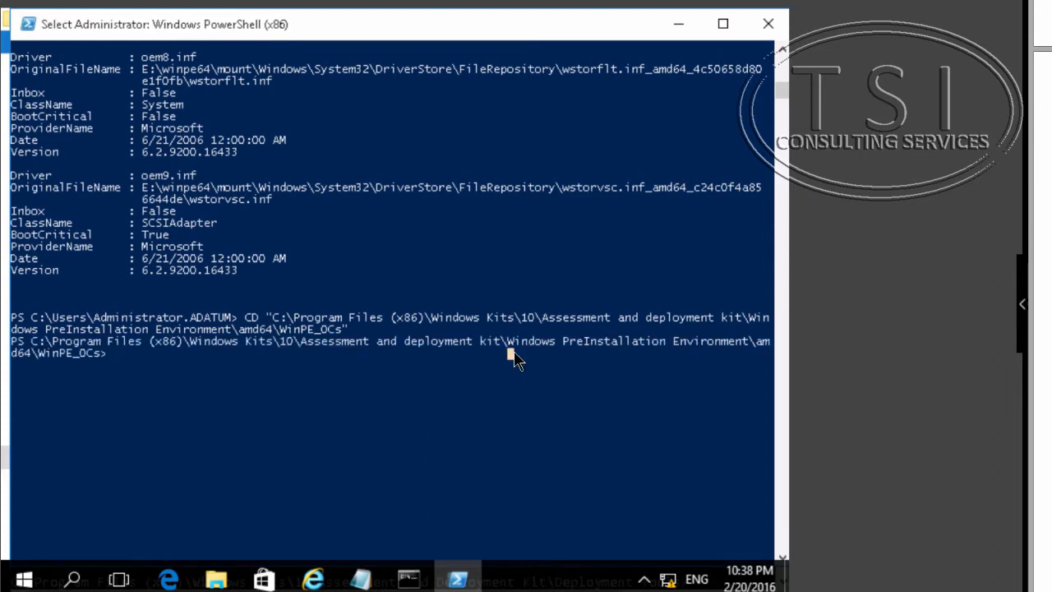
{"action": "key", "text": "Escape"}
{"action": "left_click", "coordinate": [514, 368]}
{"action": "key", "text": "Escape"}
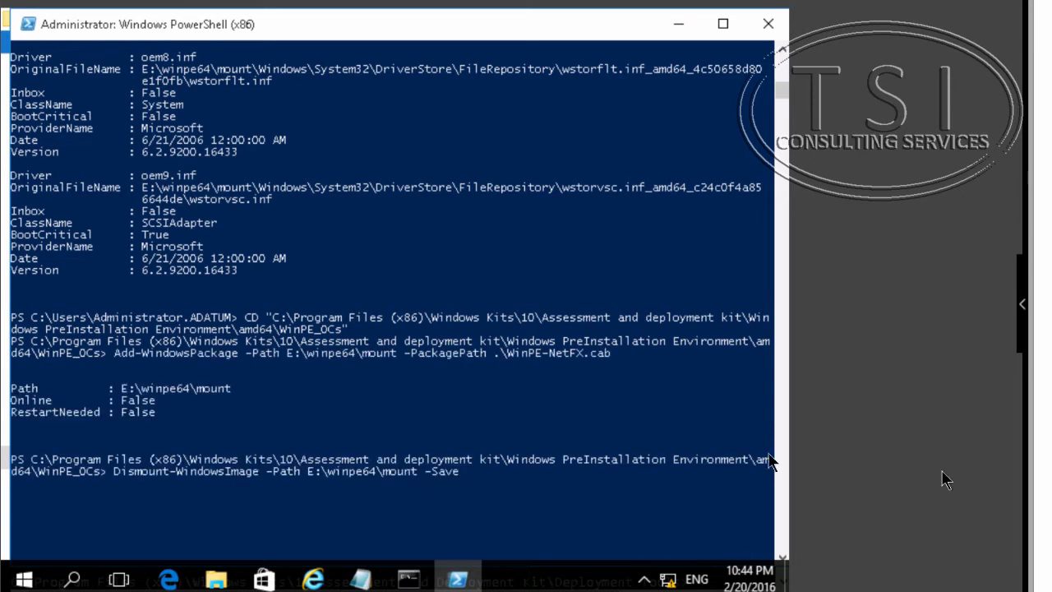
- Run Dismount-WindowsImage -Path E:\winpe64\mount -Save to commit and unmount the WinPE image
{"action": "left_click", "coordinate": [476, 475]}
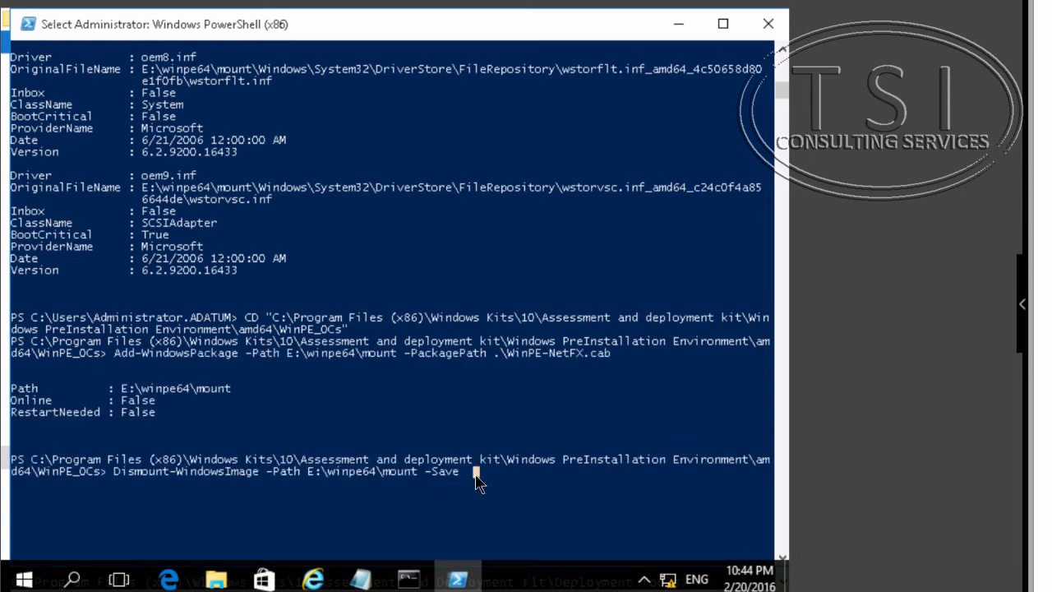
{"action": "right_click", "coordinate": [476, 475]}
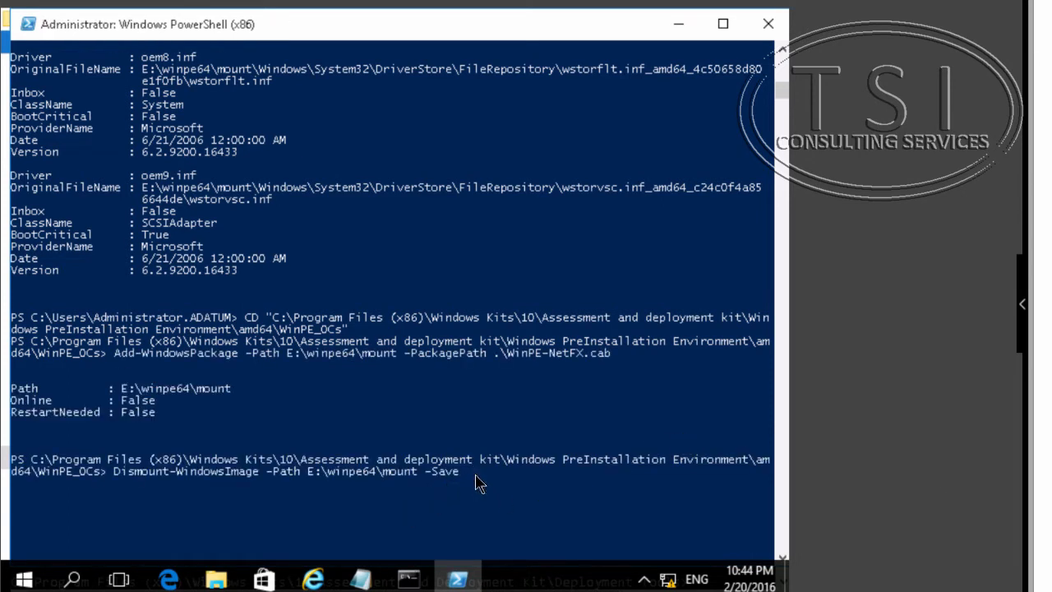
{"action": "left_click", "coordinate": [476, 475]}
{"action": "right_click", "coordinate": [475, 475]}
{"action": "key", "text": "Return"}
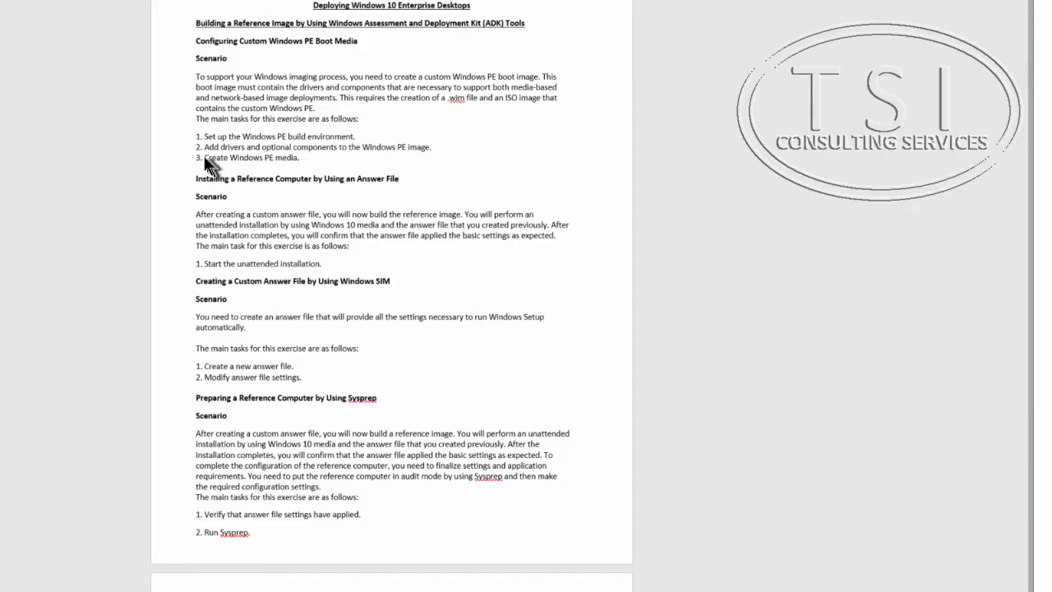
- Highlight the Create Windows PE media task in the lab guide
{"action": "left_click_drag", "start_coordinate": [198, 148], "coordinate": [206, 158]}
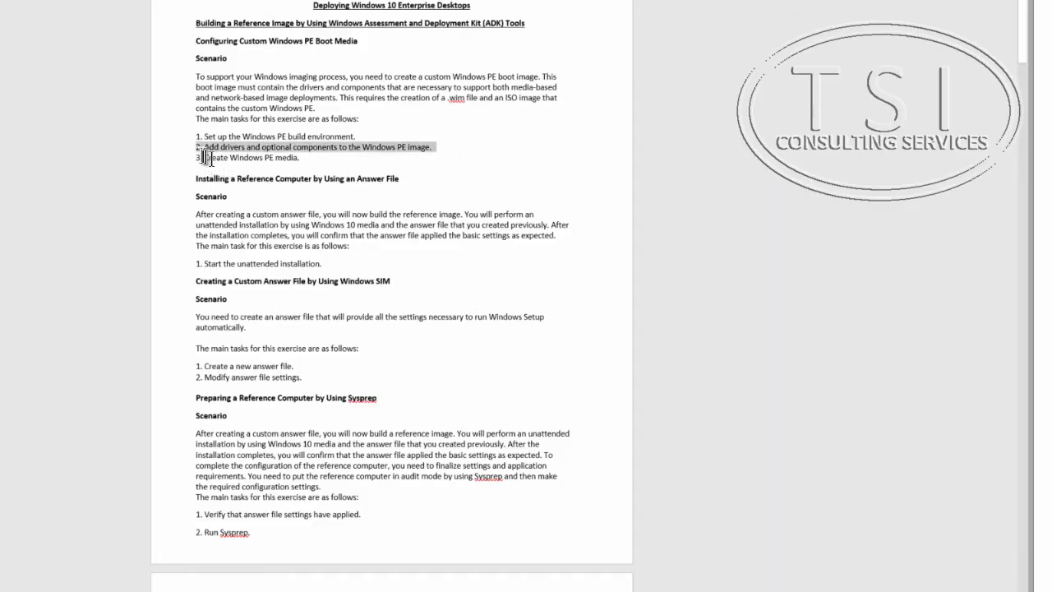
{"action": "left_click", "coordinate": [235, 157]}
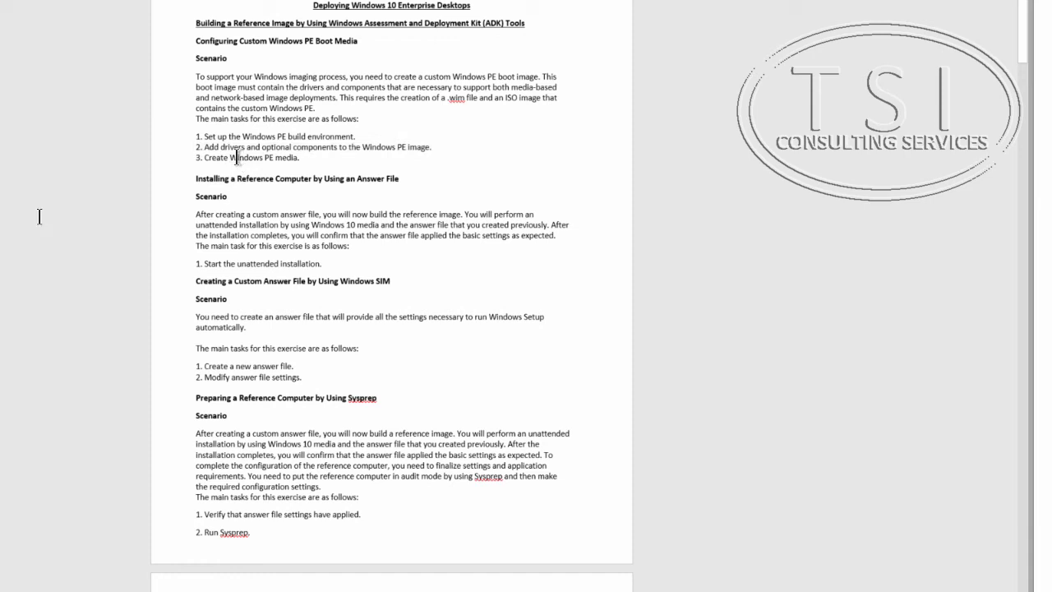
{"action": "triple_click", "coordinate": [237, 157]}
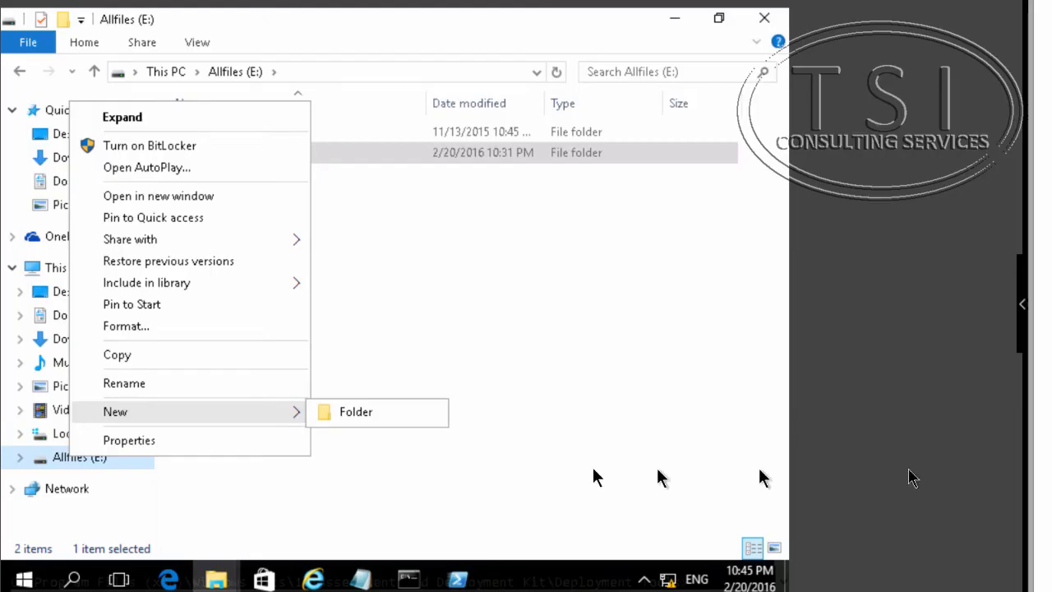
- Create a new folder on drive E: named BootISO
{"action": "left_click", "coordinate": [411, 421]}
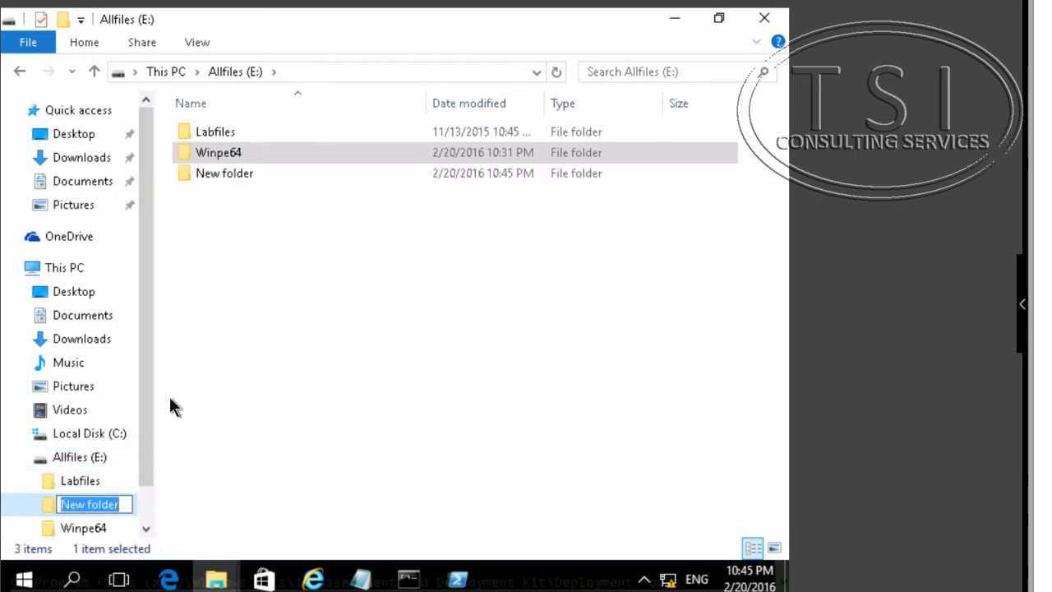
{"action": "type", "text": "b"}
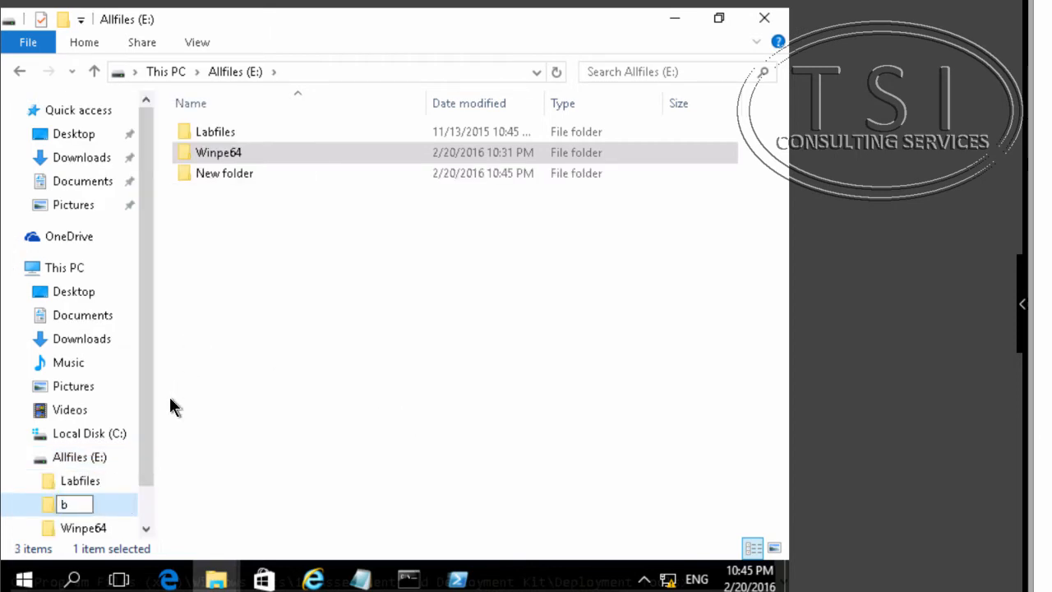
{"action": "type", "text": "=b"}
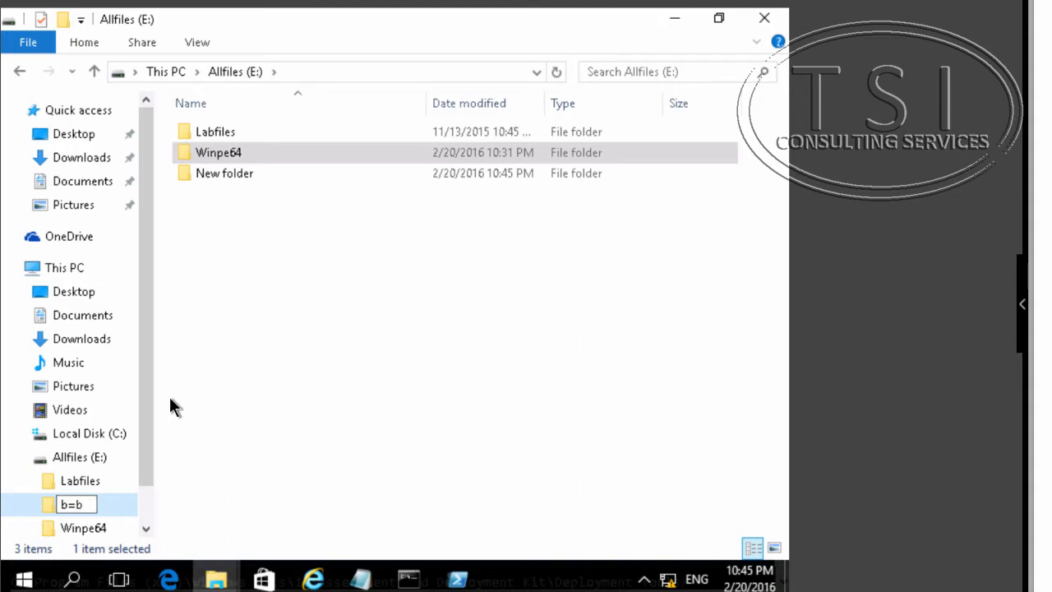
{"action": "type", "text": "llTia"}
{"action": "key", "text": "BackSpace"}
{"action": "key", "text": "BackSpace"}
{"action": "key", "text": "BackSpace"}
{"action": "key", "text": "BackSpace"}
{"action": "key", "text": "BackSpace"}
{"action": "key", "text": "BackSpace"}
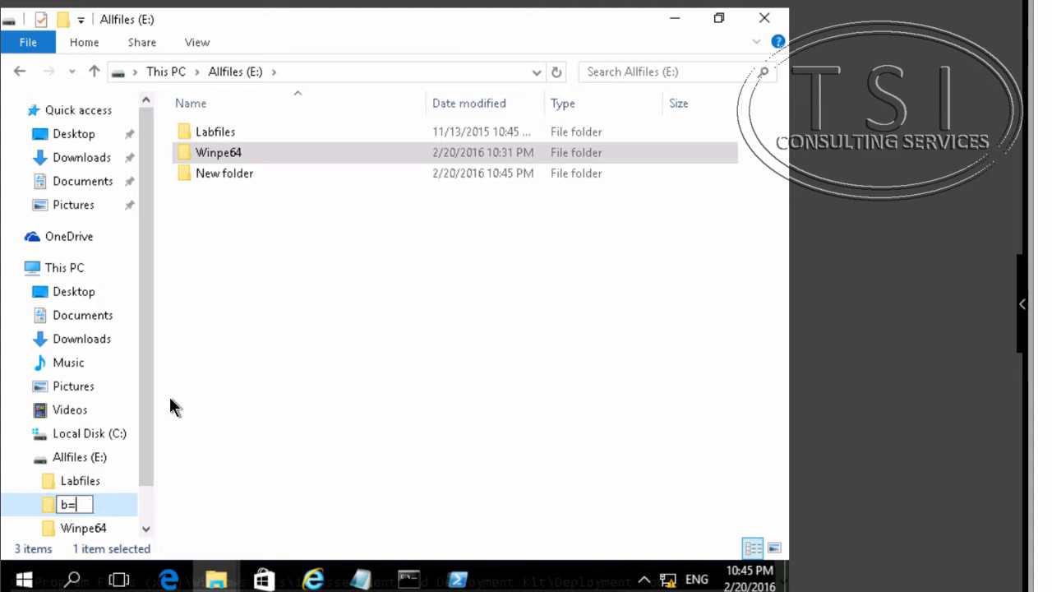
{"action": "key", "text": "BackSpace"}
{"action": "key", "text": "BackSpace"}
{"action": "type", "text": "BOOTiao"}
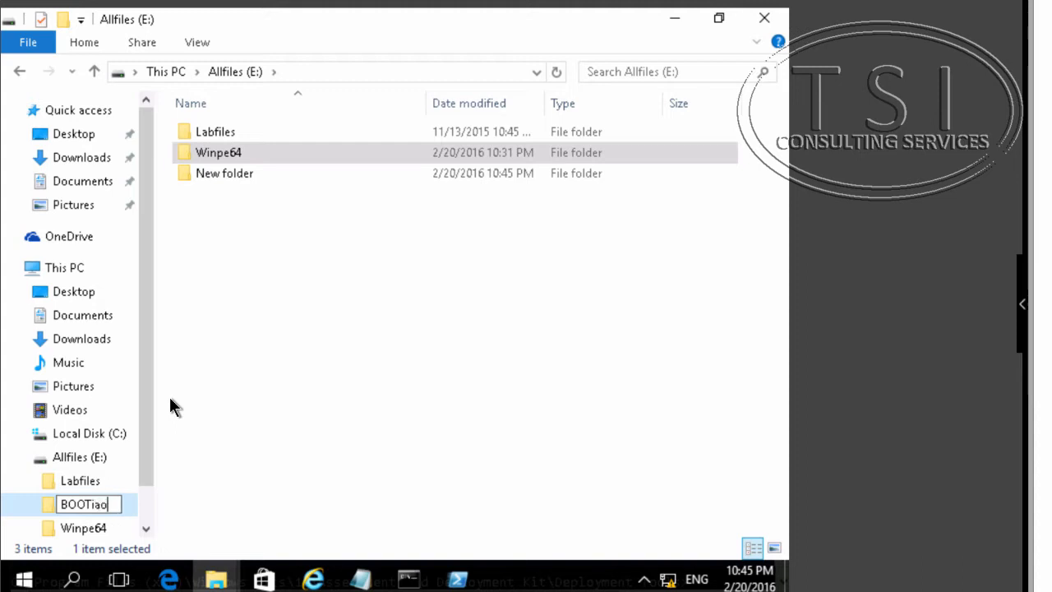
{"action": "key", "text": "BackSpace"}
{"action": "key", "text": "BackSpace"}
{"action": "key", "text": "BackSpace"}
{"action": "type", "text": "ISO"}
{"action": "key", "text": "Escape"}
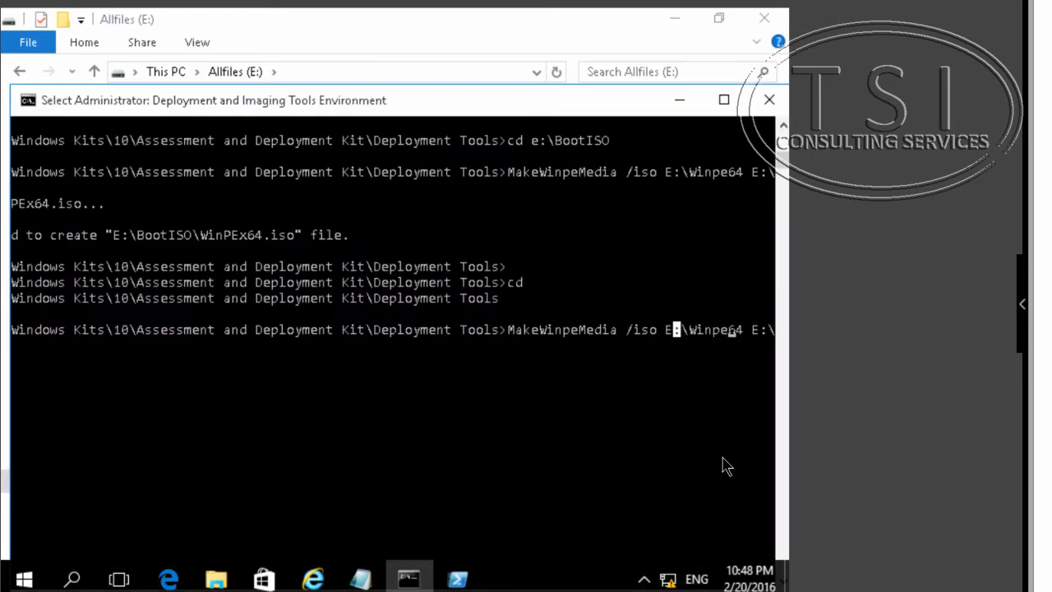
- Run MakeWinpeMedia /iso E:\Winpe64 E:\BootISO\WinPEx64.iso in the Deployment and Imaging Tools Environment
{"action": "key", "text": "Escape"}
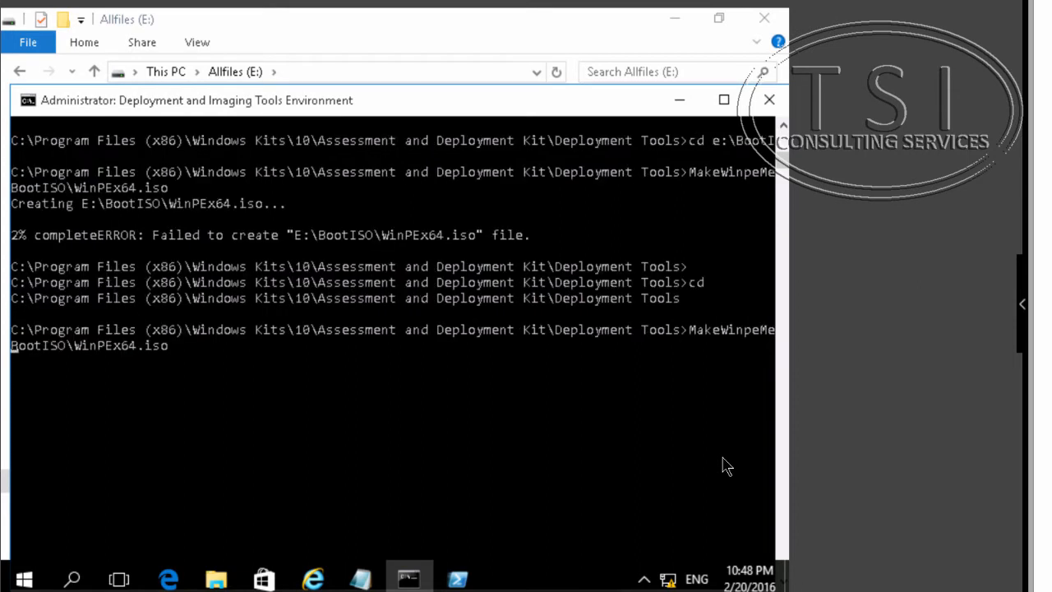
{"action": "key", "text": "Left"}
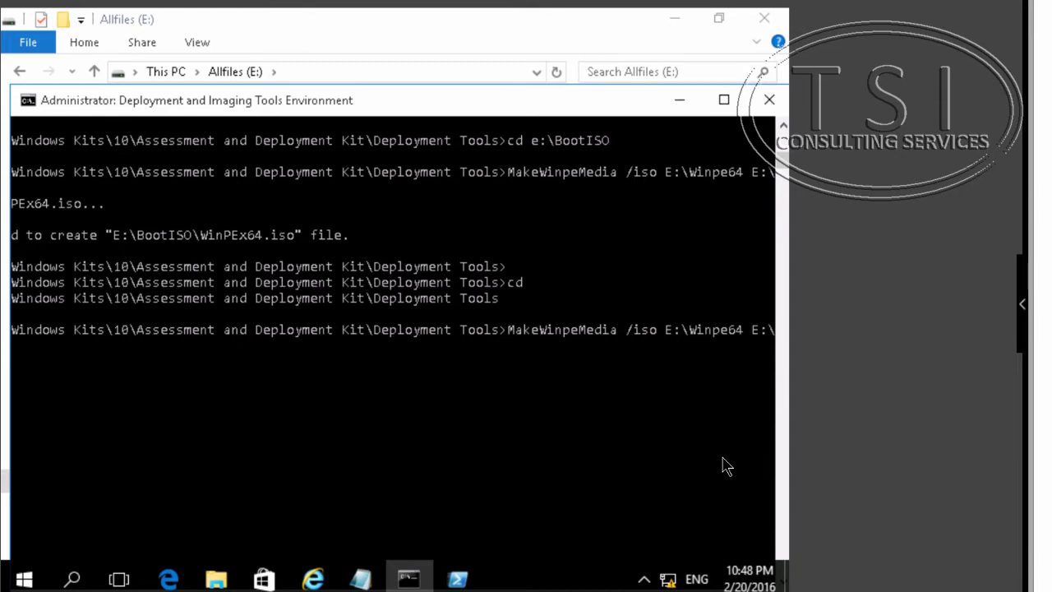
{"action": "key", "text": "Return"}
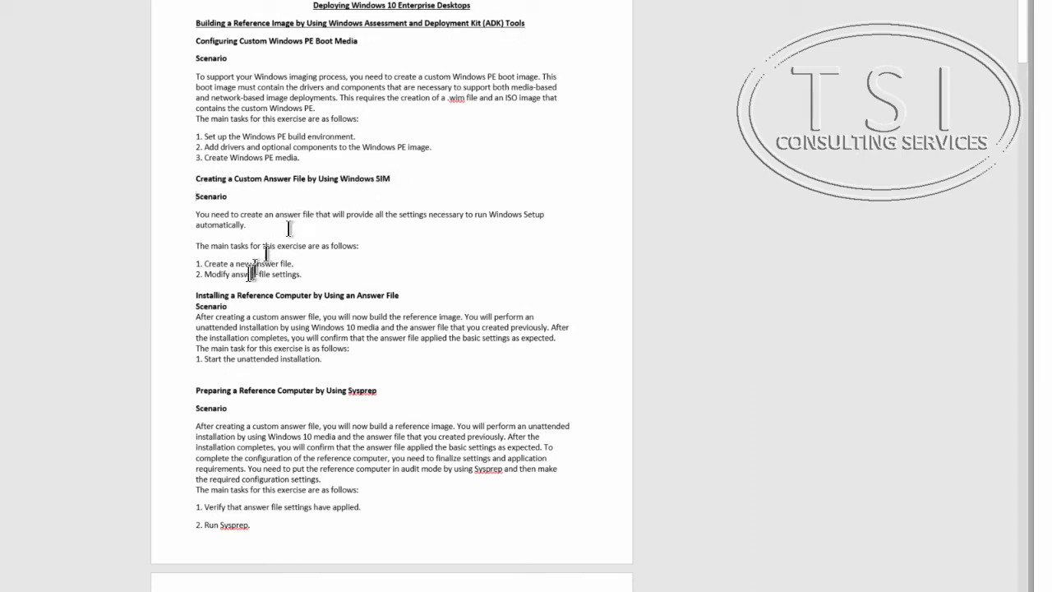
- Attach the Reference media to the floppy drive of the 20697-2B-LON-CL1 virtual machine
{"action": "left_click_drag", "start_coordinate": [189, 264], "coordinate": [320, 278]}
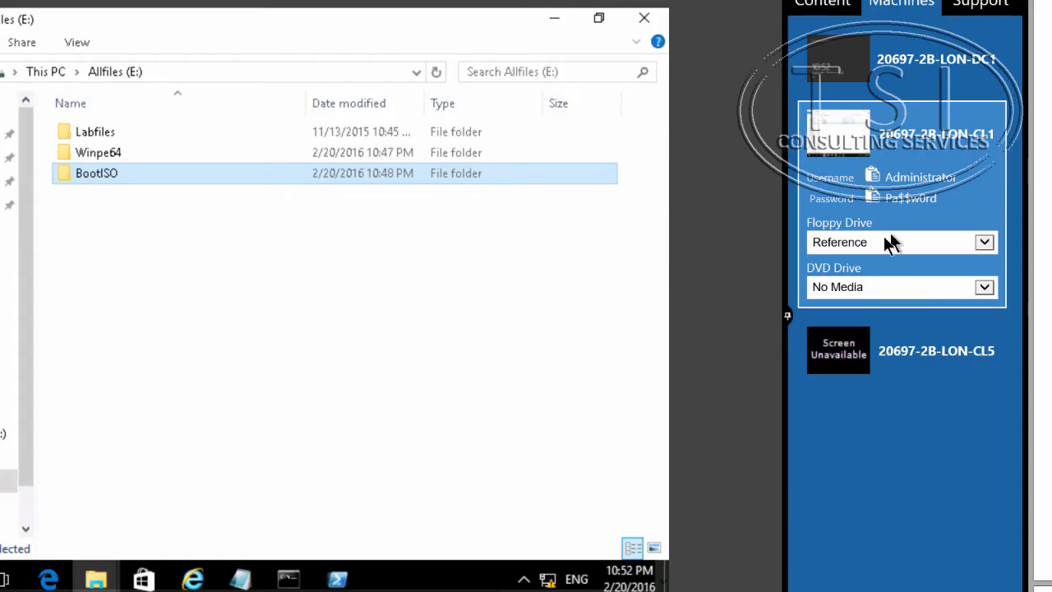
{"action": "left_click", "coordinate": [882, 242]}
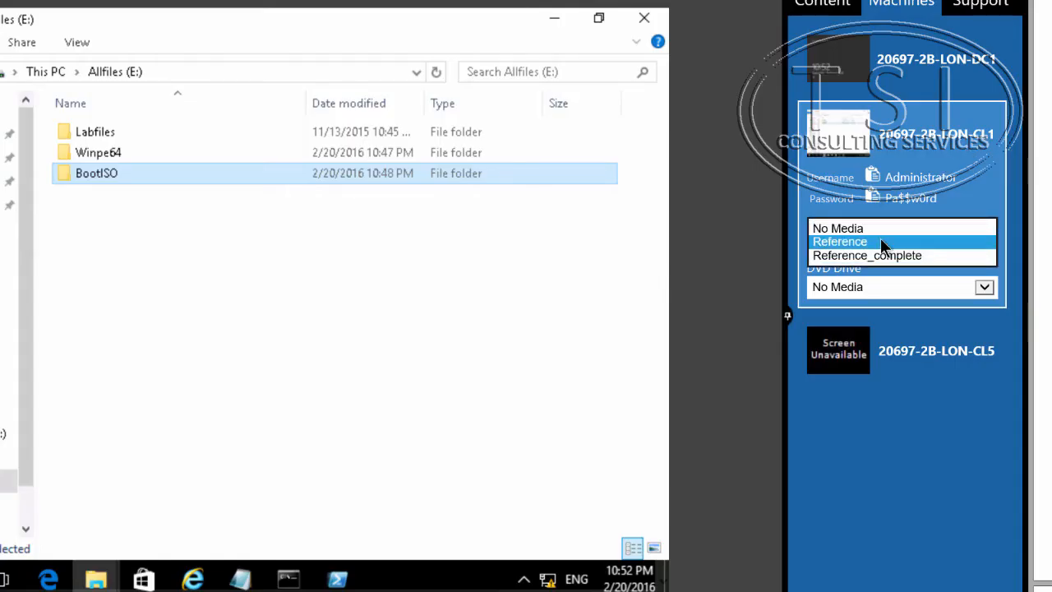
{"action": "left_click", "coordinate": [880, 241]}
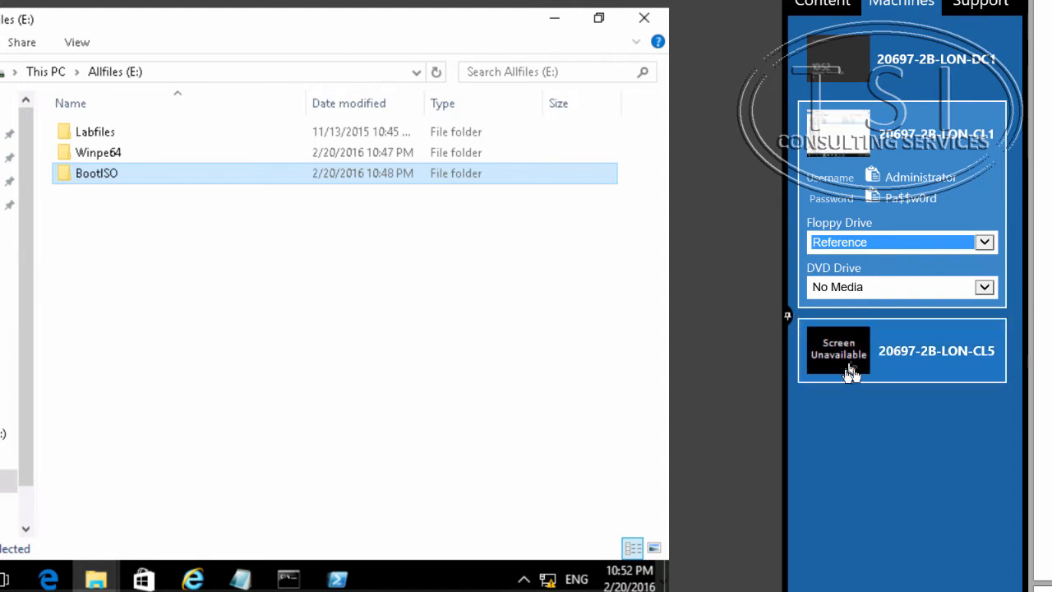
{"action": "left_click", "coordinate": [789, 318]}
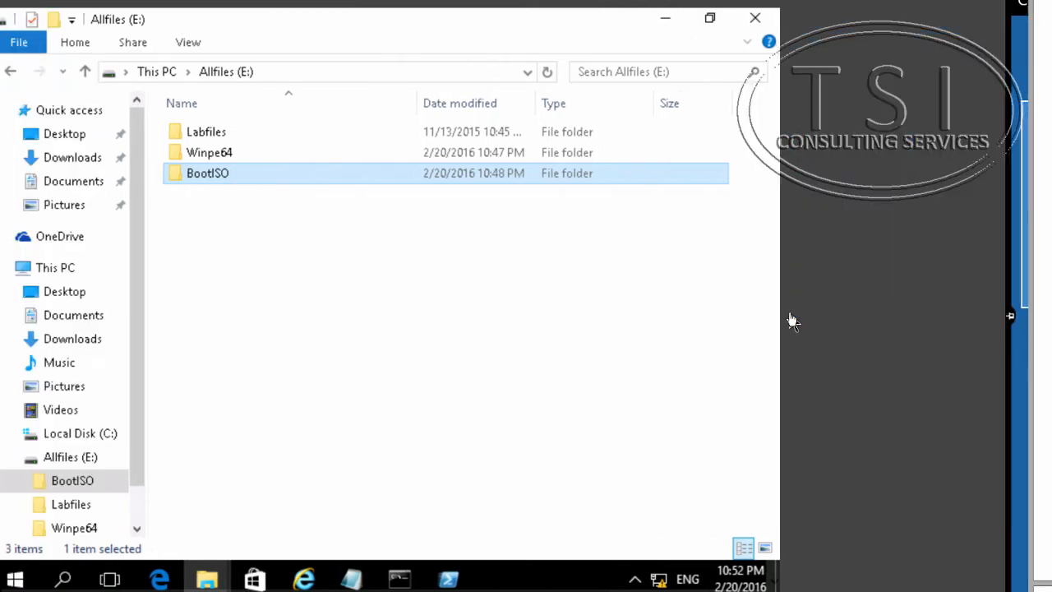
- Quick format Floppy Disk Drive (A:) with the default FAT settings
{"action": "left_click", "coordinate": [64, 265]}
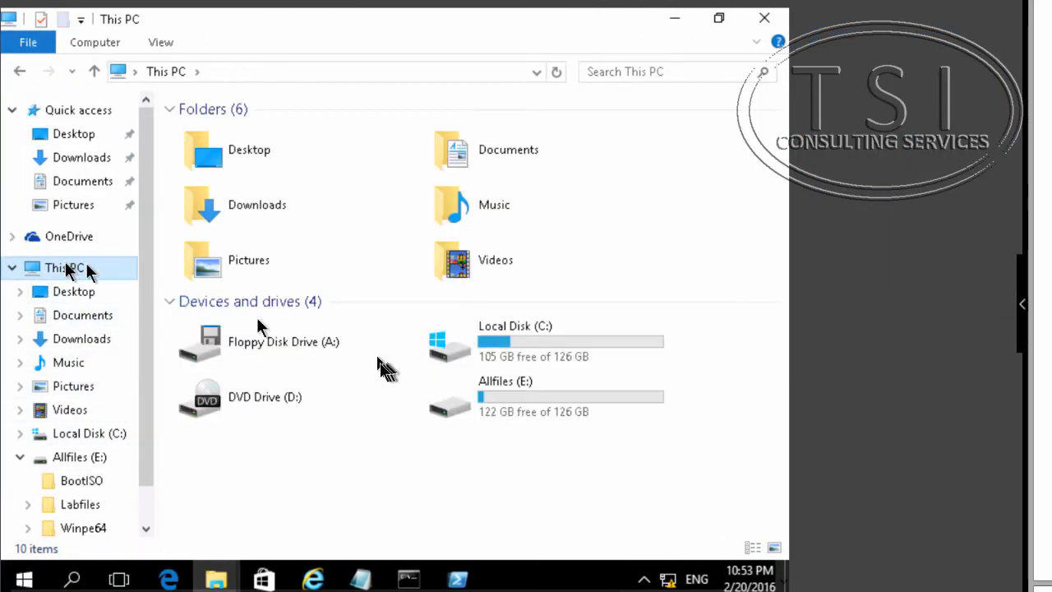
{"action": "right_click", "coordinate": [309, 344]}
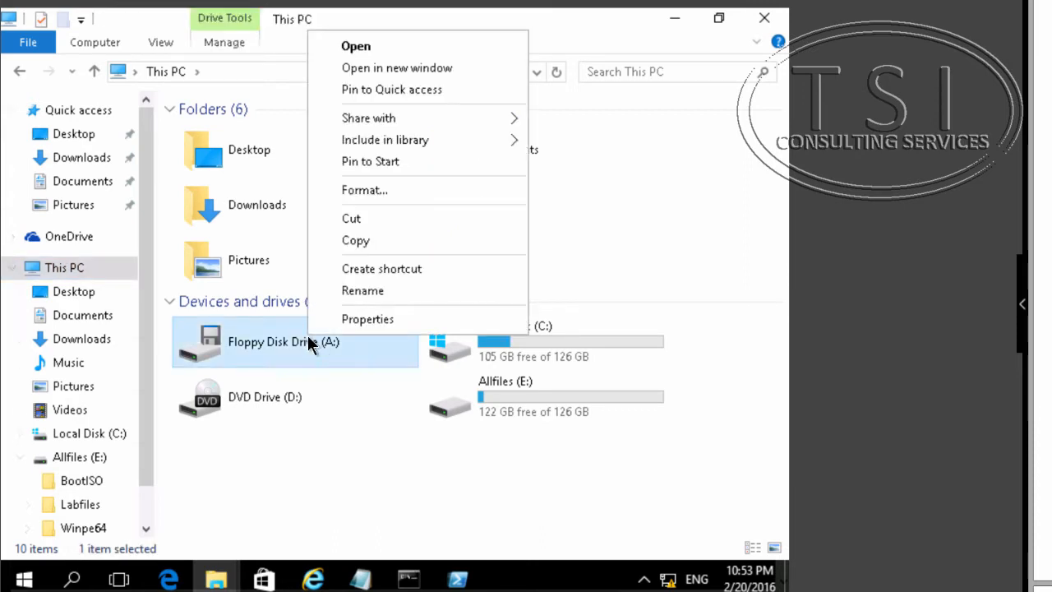
{"action": "left_click", "coordinate": [386, 192]}
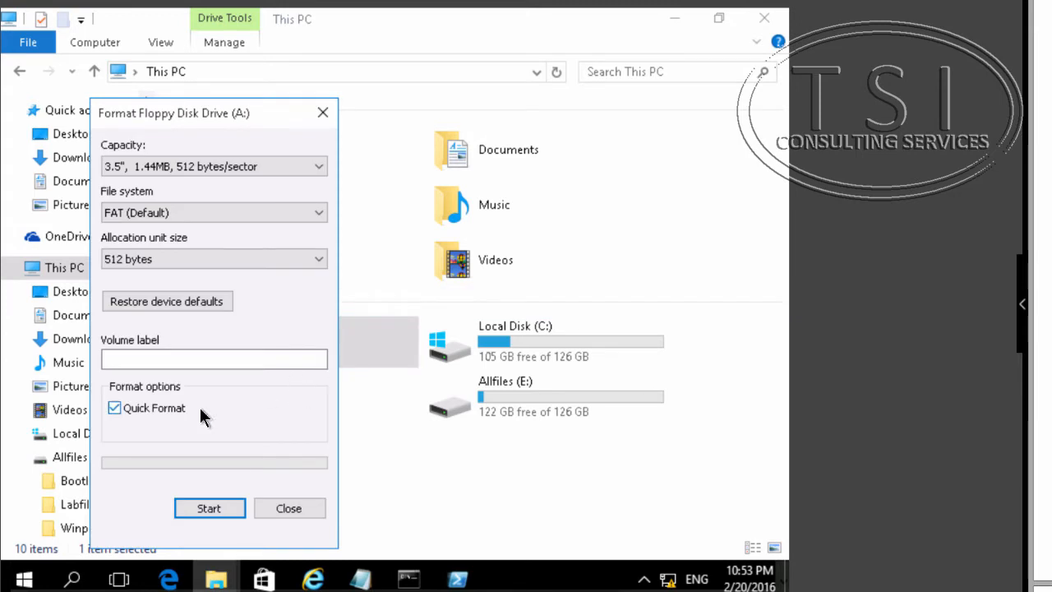
{"action": "left_click", "coordinate": [203, 510]}
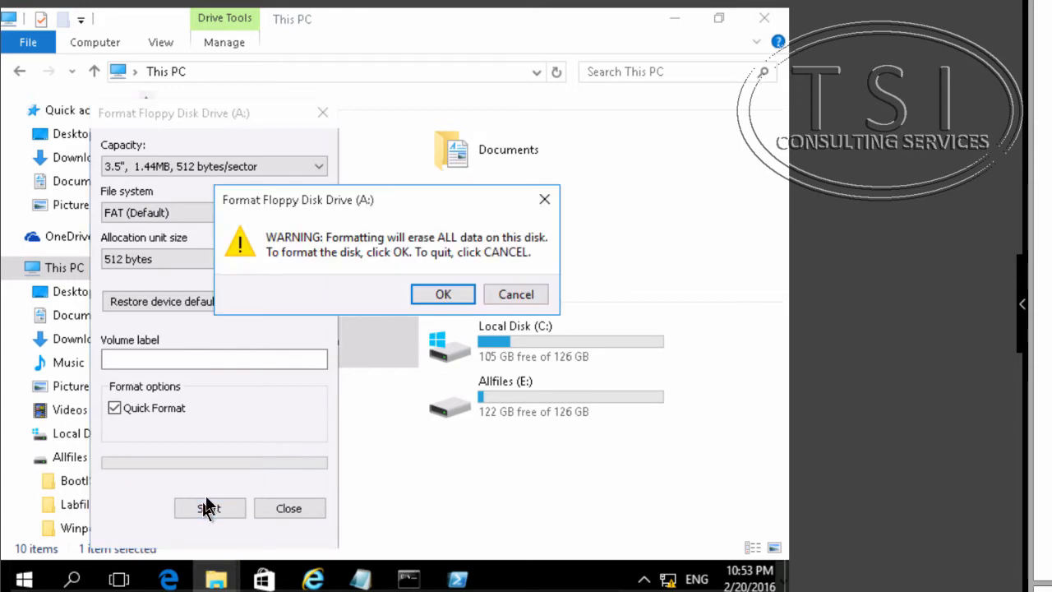
{"action": "left_click", "coordinate": [445, 295]}
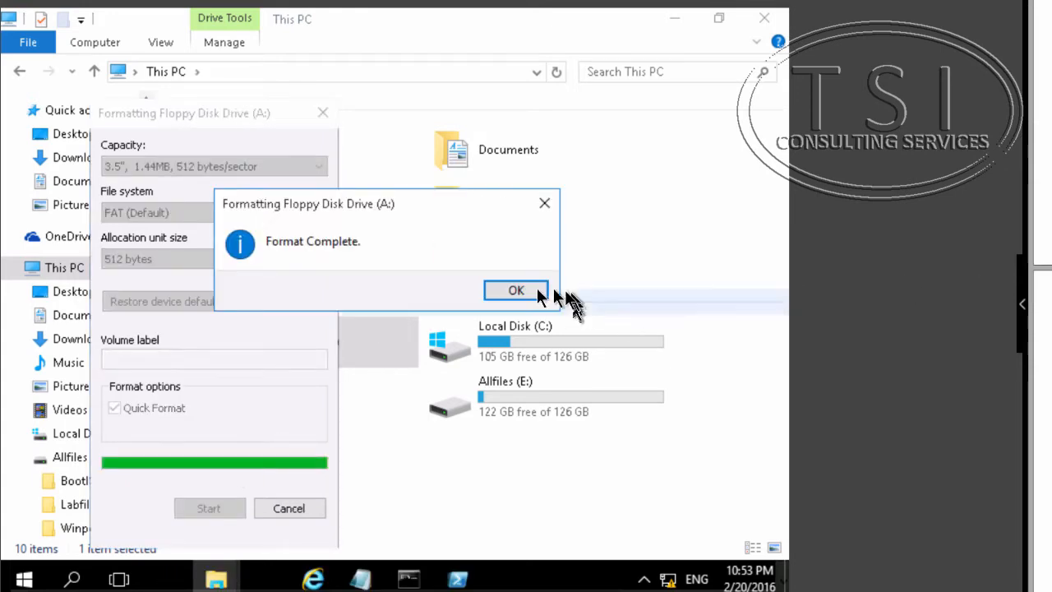
{"action": "left_click", "coordinate": [526, 291]}
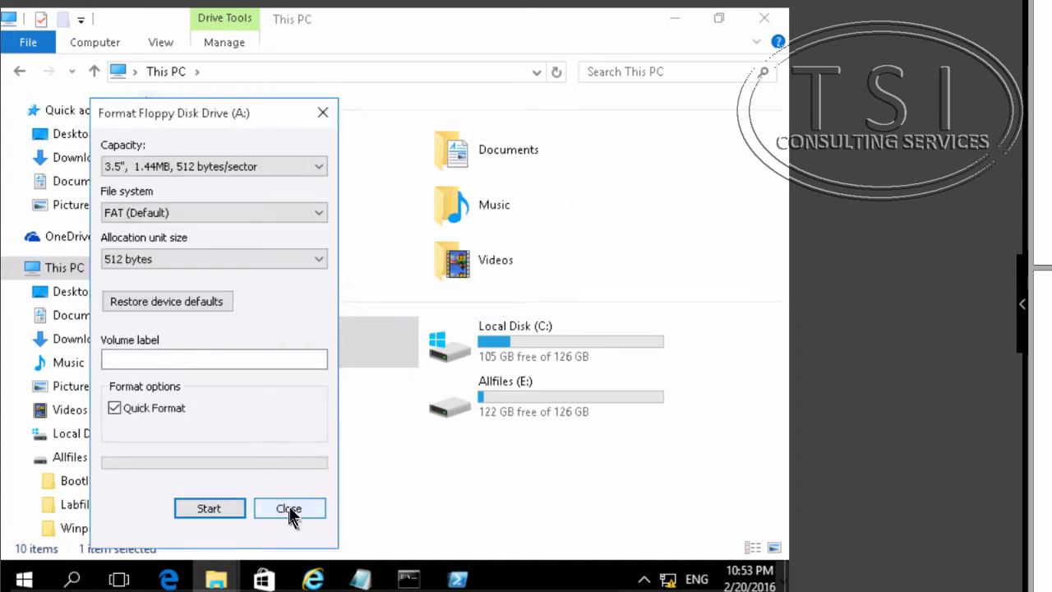
{"action": "left_click", "coordinate": [289, 509]}
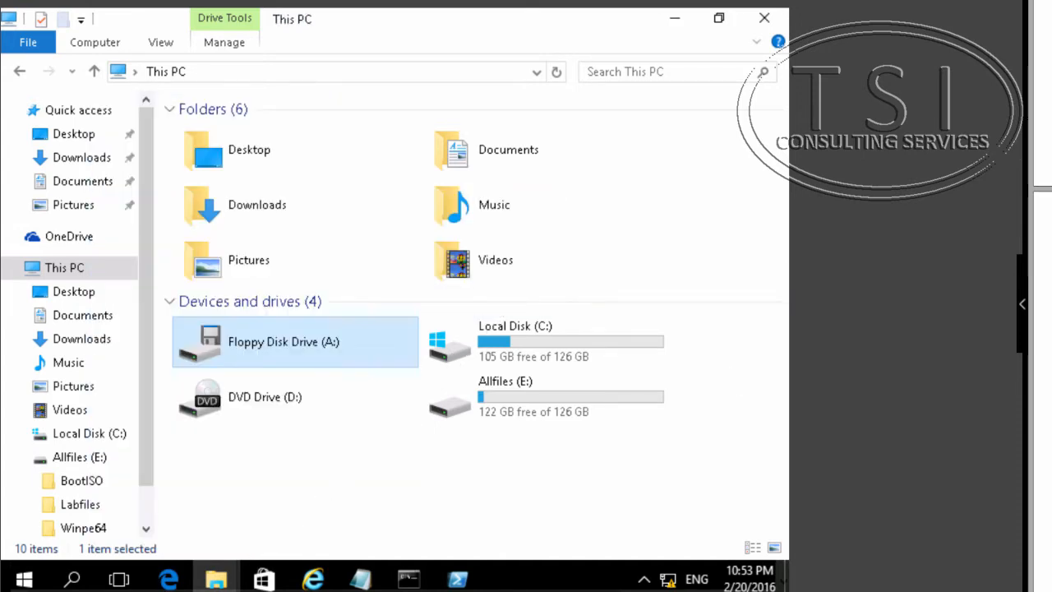
- Open Windows System Image Manager from the Windows Kits group of all apps
{"action": "left_click", "coordinate": [30, 581]}
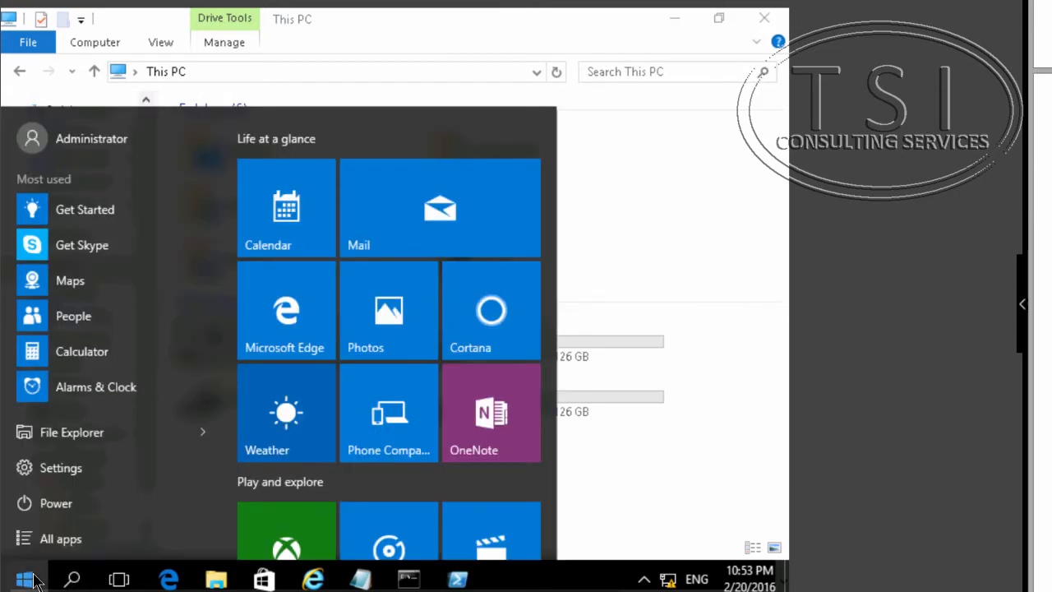
{"action": "left_click", "coordinate": [49, 543]}
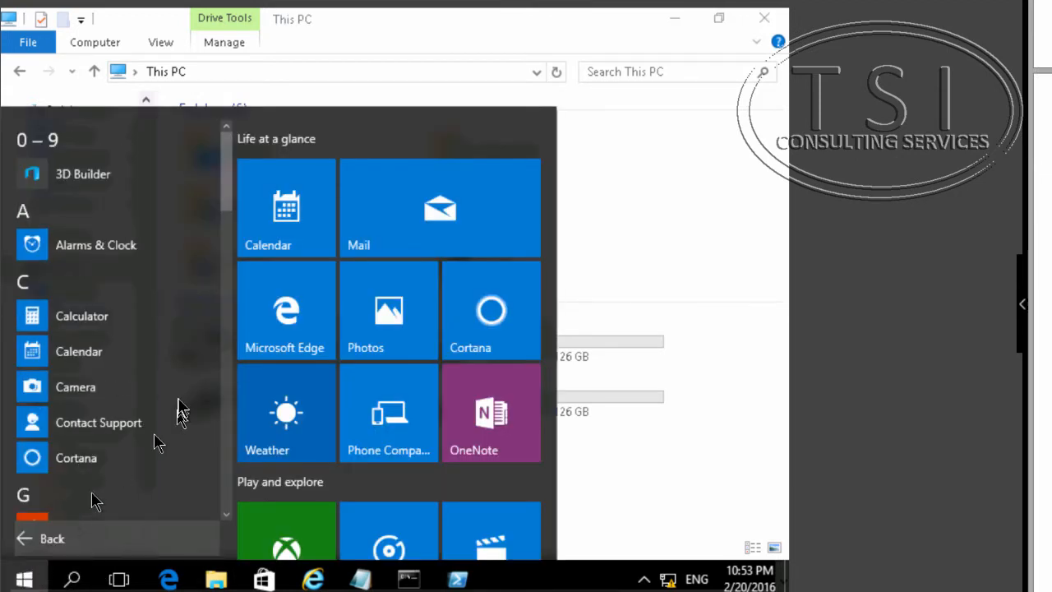
{"action": "scroll", "coordinate": [185, 423], "scroll_direction": "down", "scroll_amount": 3}
{"action": "scroll", "coordinate": [185, 423], "scroll_direction": "down", "scroll_amount": 10}
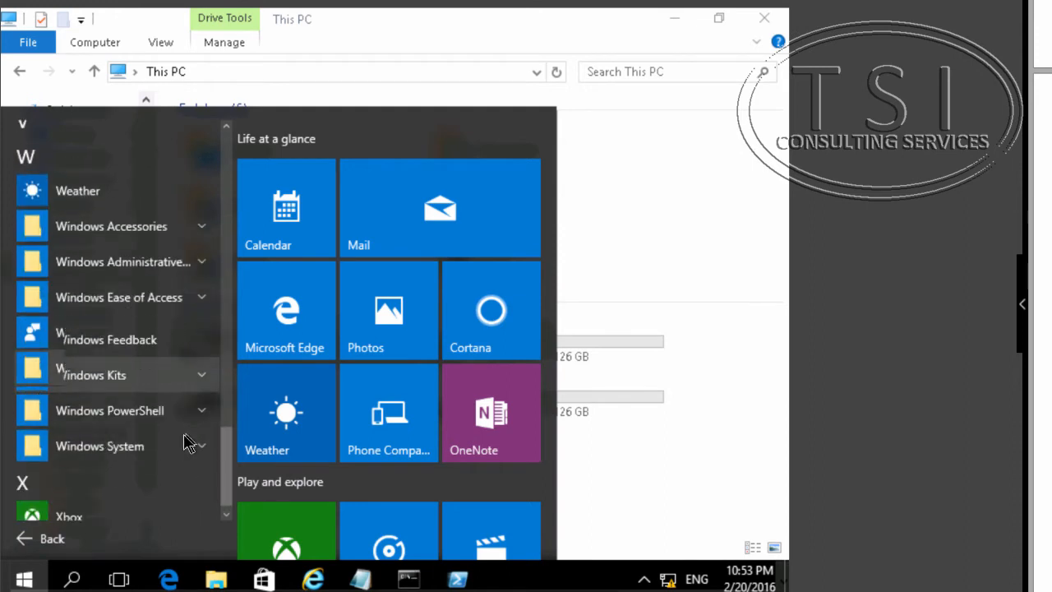
{"action": "left_click", "coordinate": [185, 365]}
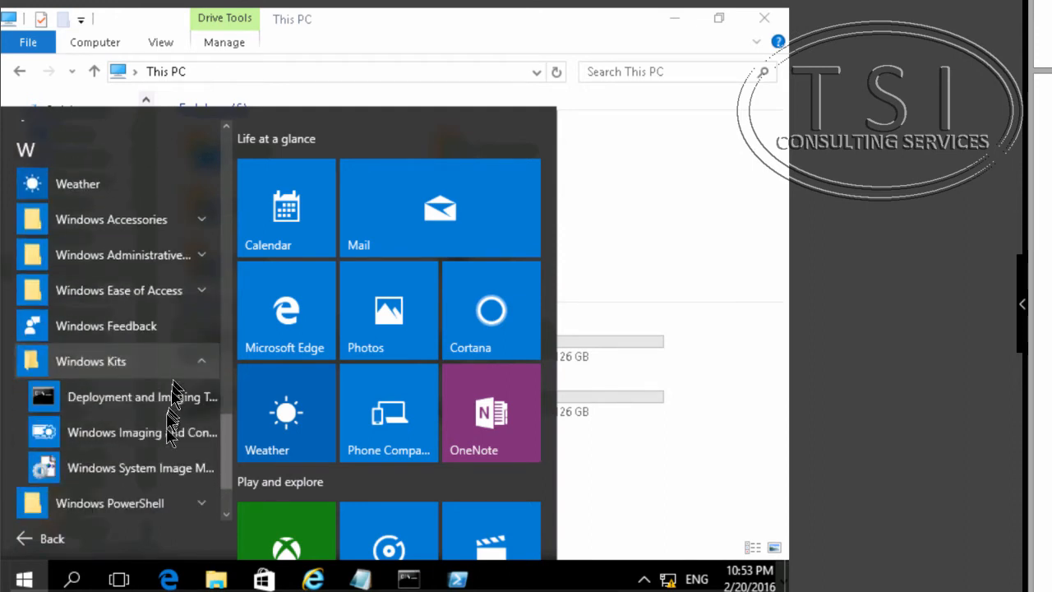
{"action": "left_click", "coordinate": [139, 468]}
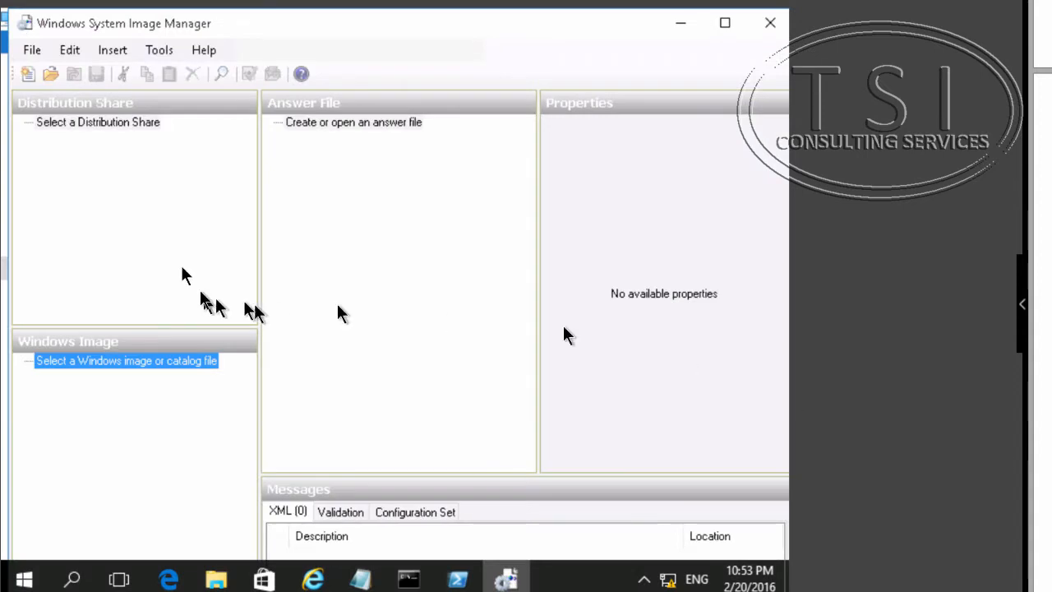
- Select the install_Windows 10 Enterprise Evaluation.clg catalog from the Sources folder as the Windows image
{"action": "left_click", "coordinate": [32, 51]}
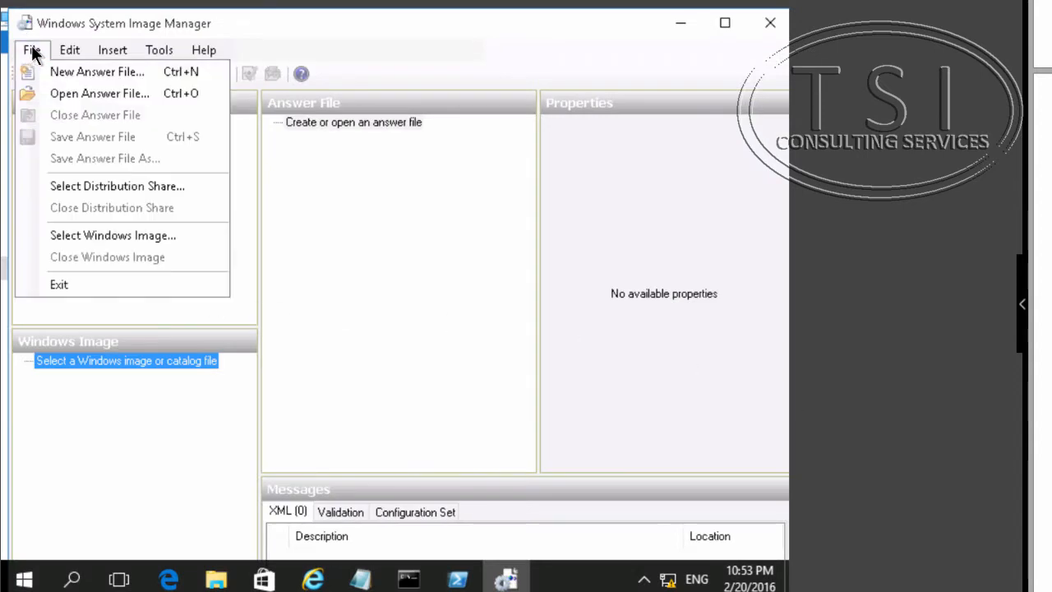
{"action": "left_click", "coordinate": [132, 238]}
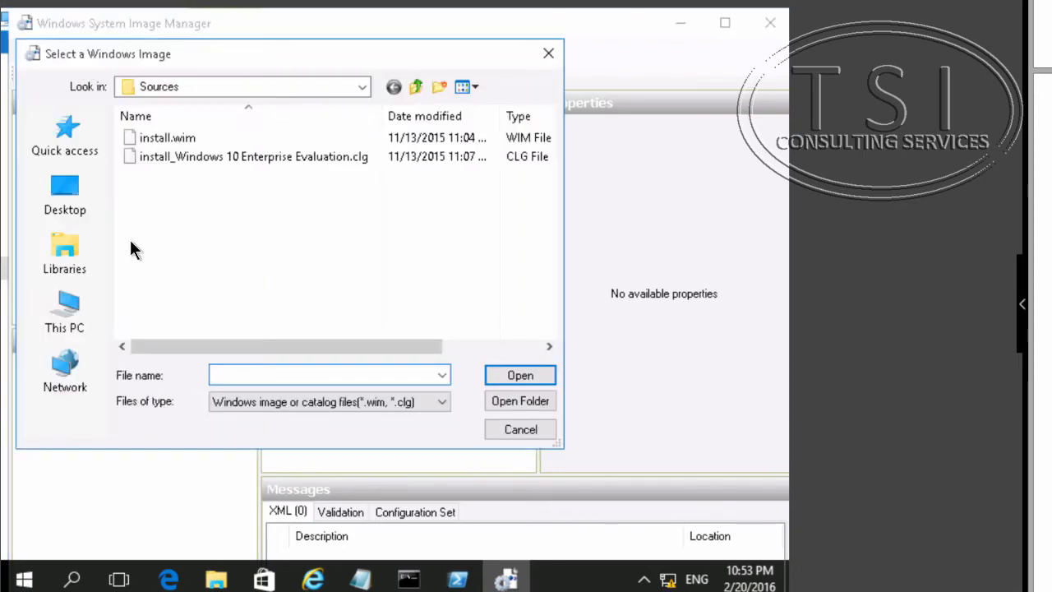
{"action": "left_click", "coordinate": [194, 153]}
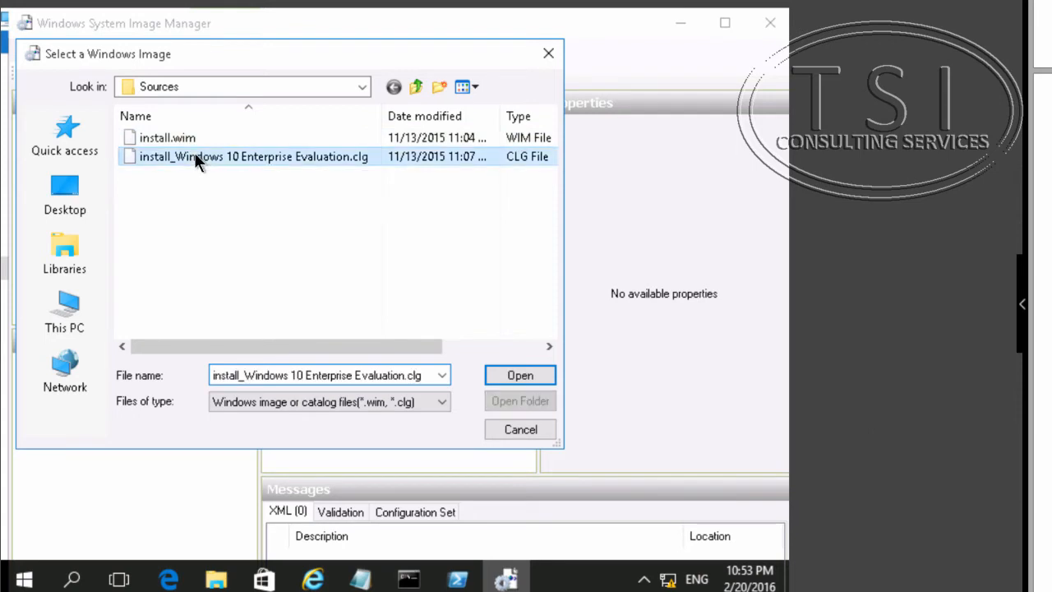
{"action": "left_click", "coordinate": [517, 377]}
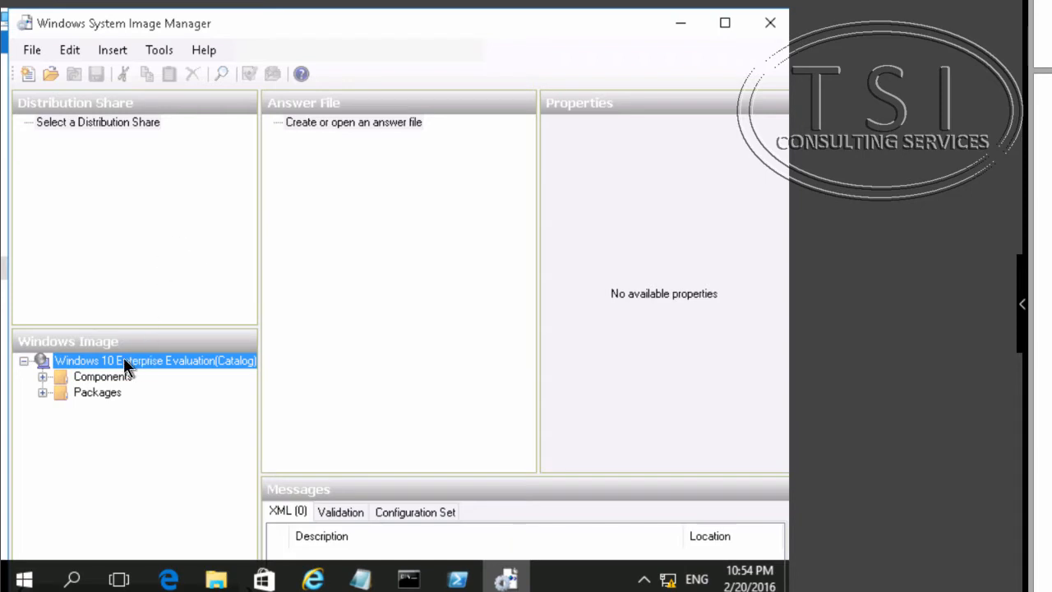
- Open the Autounattend_x64_BIOS_sample.xml answer file from Windows Kits\10 Deployment Tools Samples\Unattend and associate it with the Windows image
{"action": "right_click", "coordinate": [382, 126]}
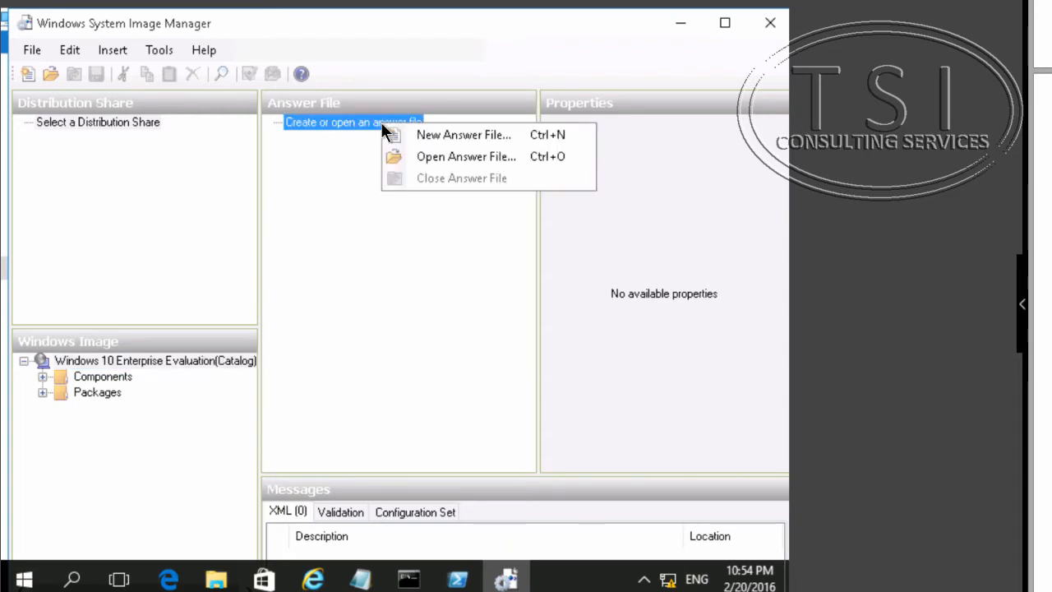
{"action": "left_click", "coordinate": [426, 156]}
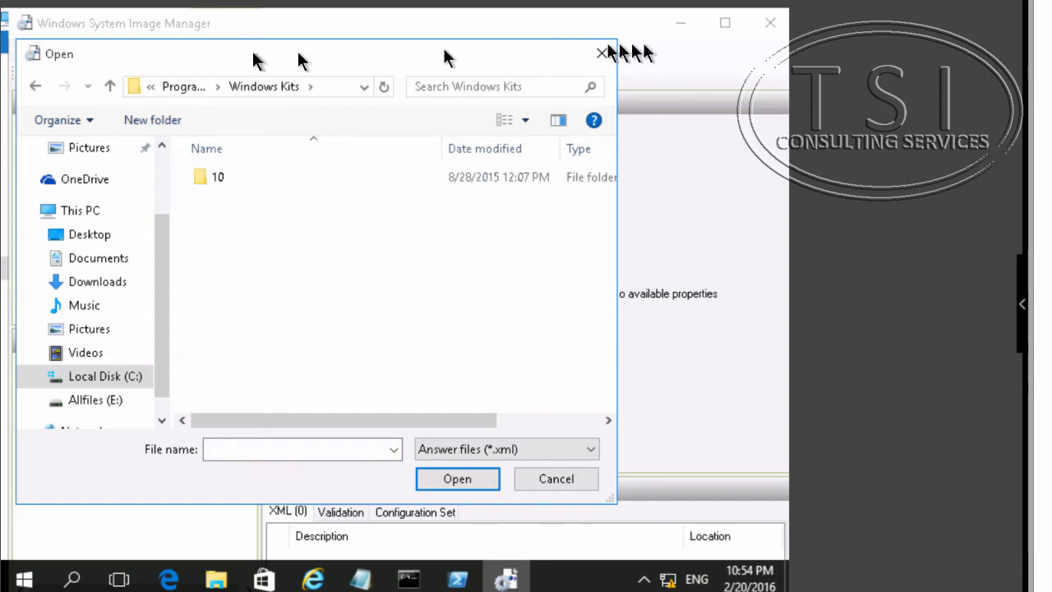
{"action": "left_click", "coordinate": [185, 87]}
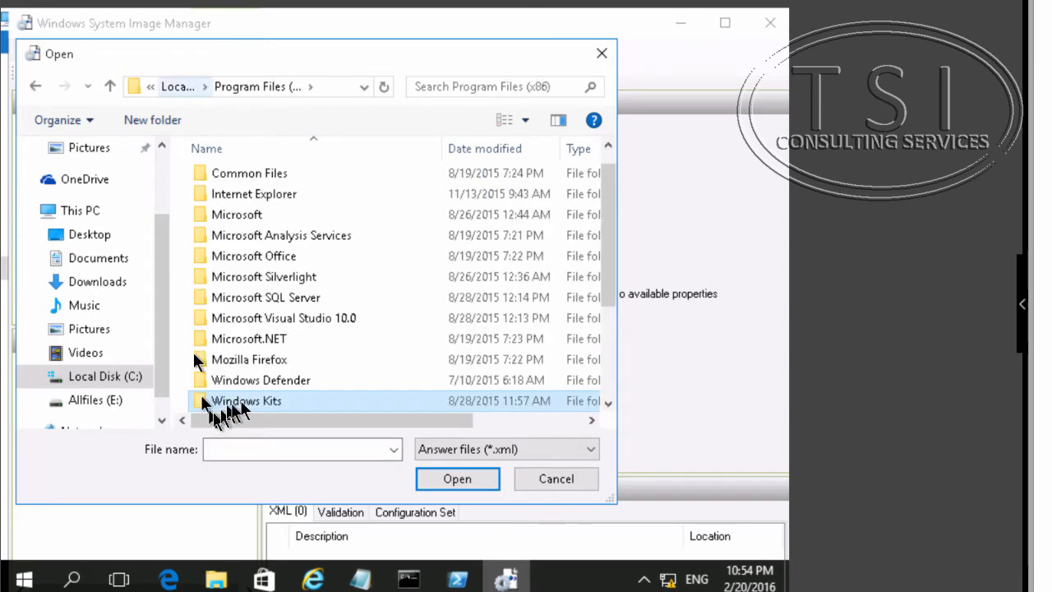
{"action": "double_click", "coordinate": [248, 397]}
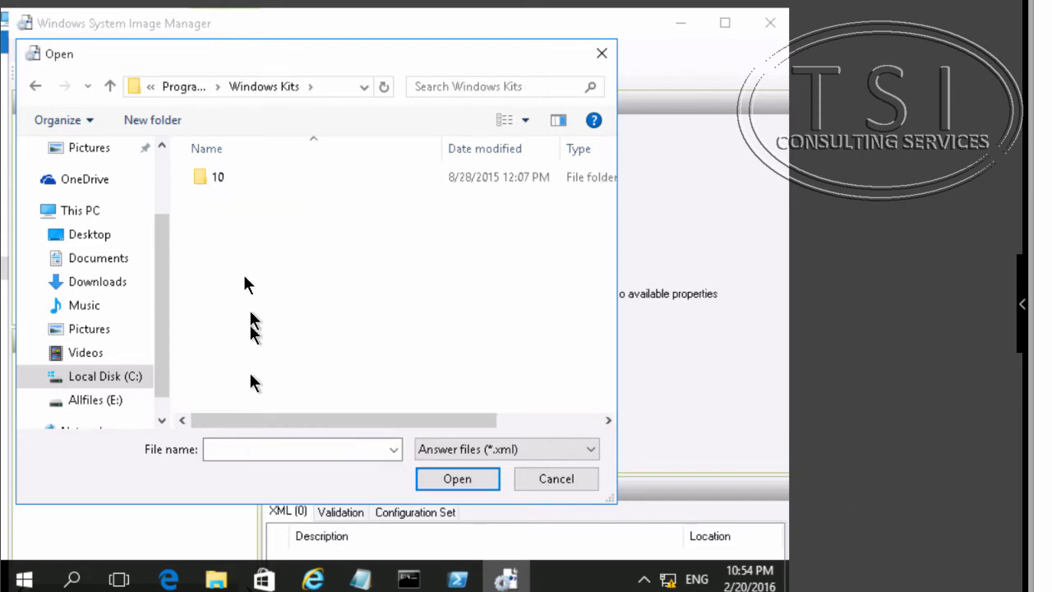
{"action": "double_click", "coordinate": [236, 177]}
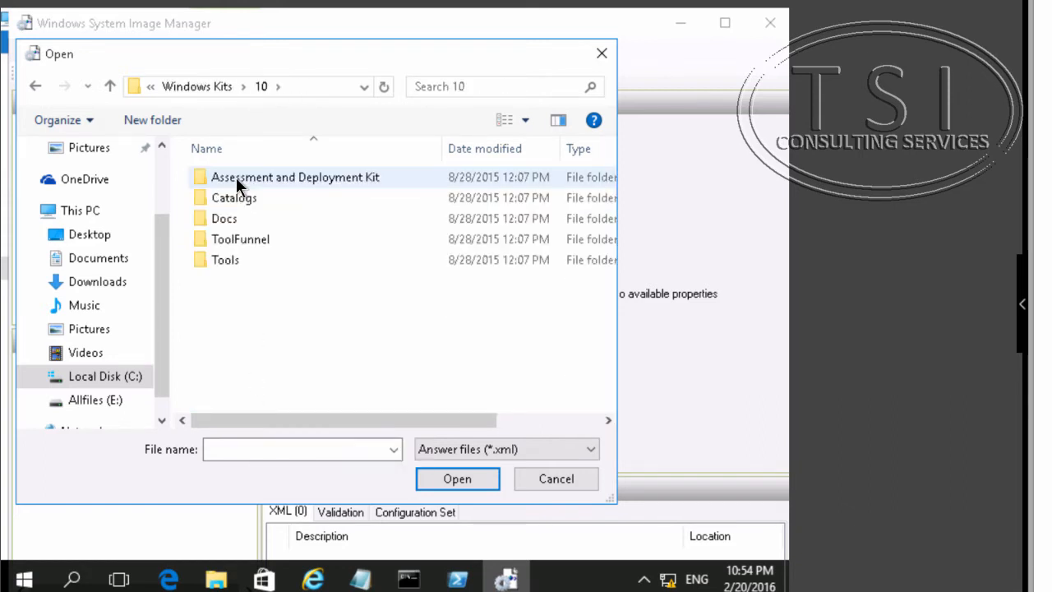
{"action": "double_click", "coordinate": [236, 177]}
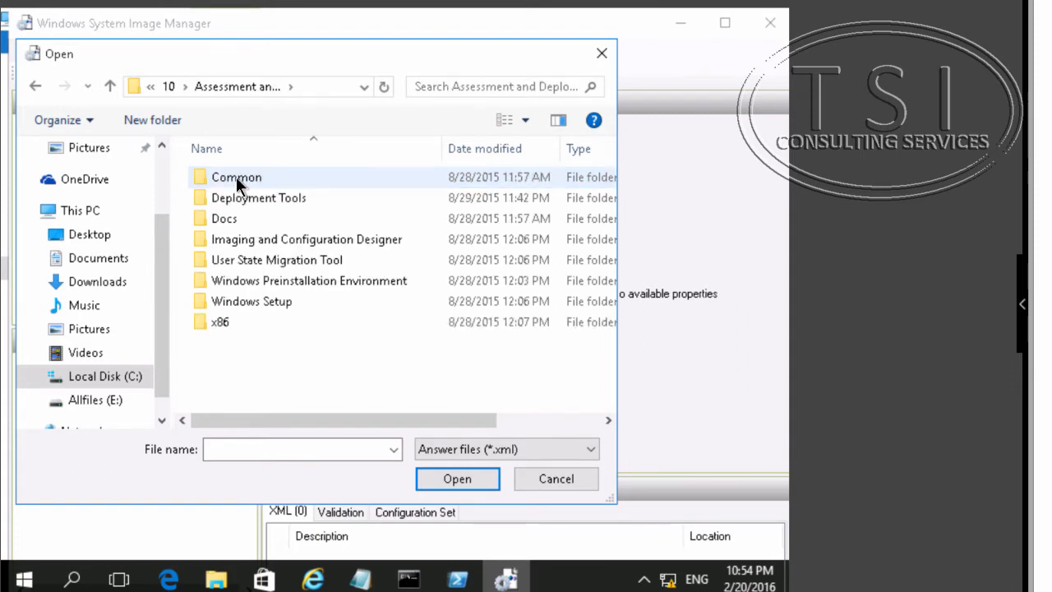
{"action": "double_click", "coordinate": [241, 199]}
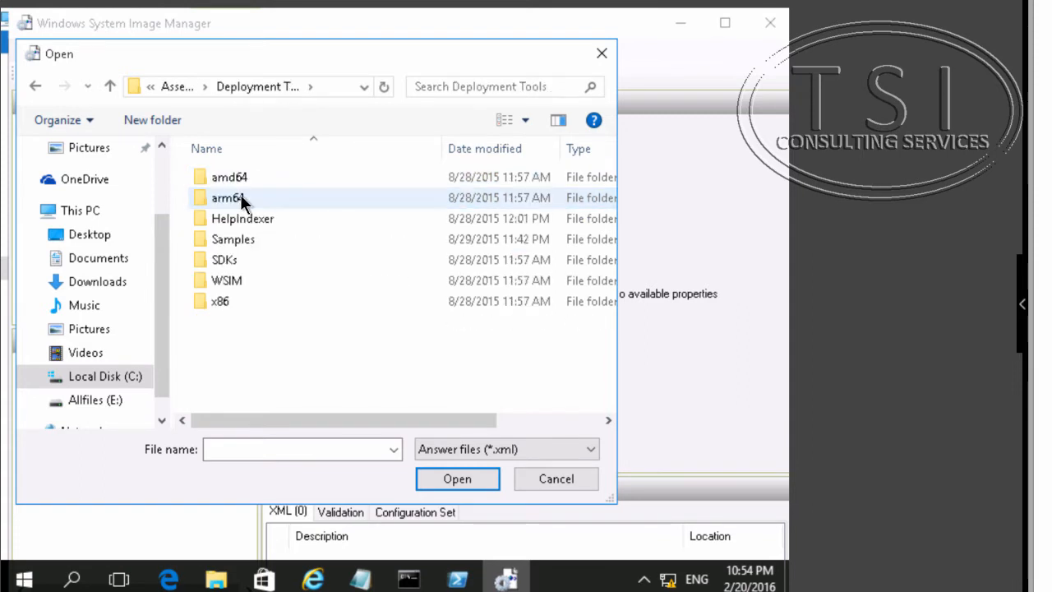
{"action": "left_click", "coordinate": [244, 240]}
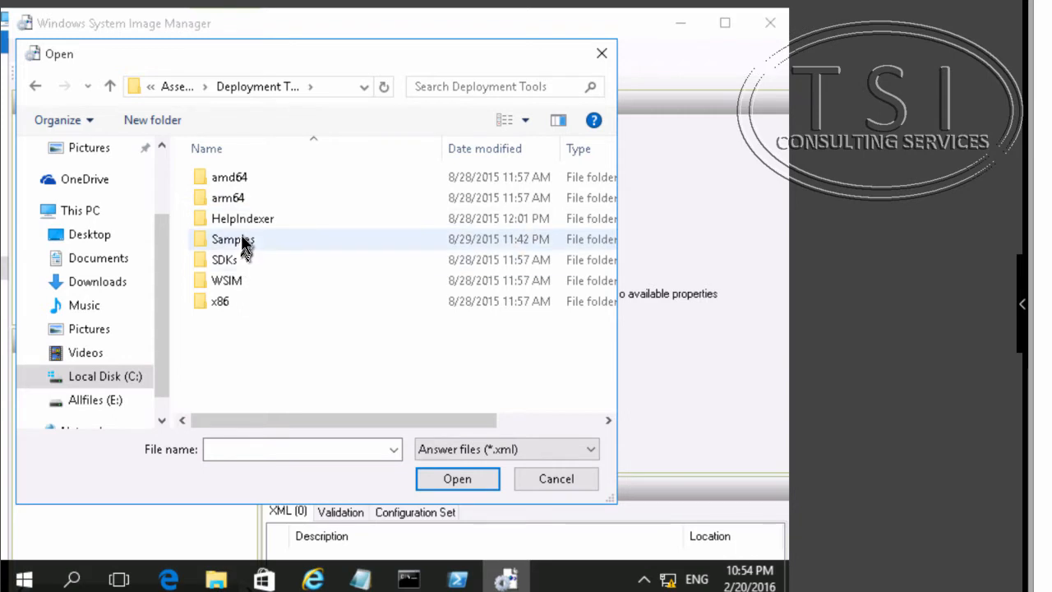
{"action": "double_click", "coordinate": [244, 240]}
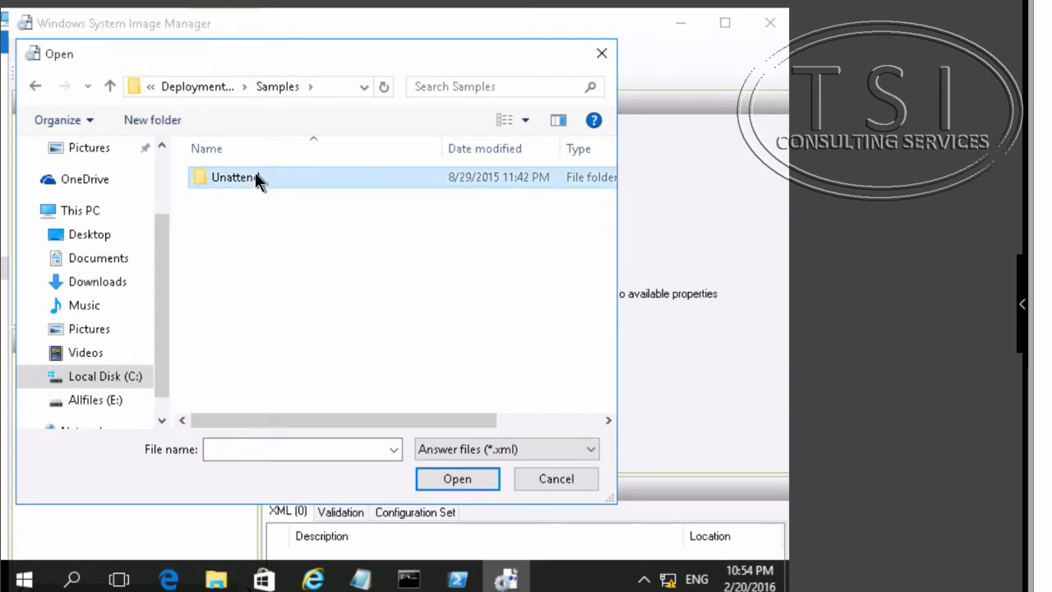
{"action": "double_click", "coordinate": [255, 176]}
{"action": "left_click", "coordinate": [268, 178]}
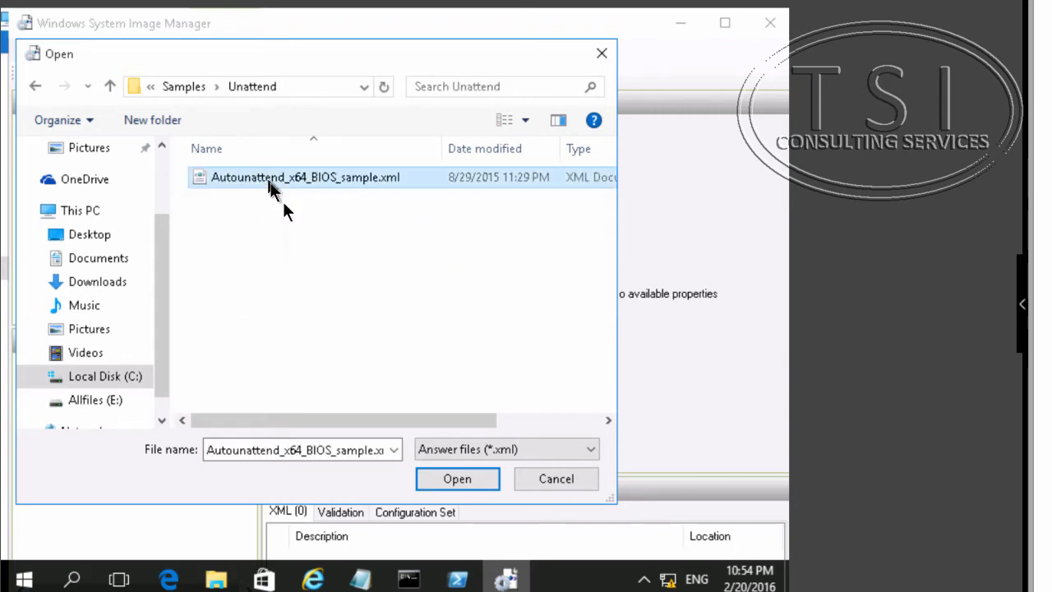
{"action": "left_click", "coordinate": [457, 478]}
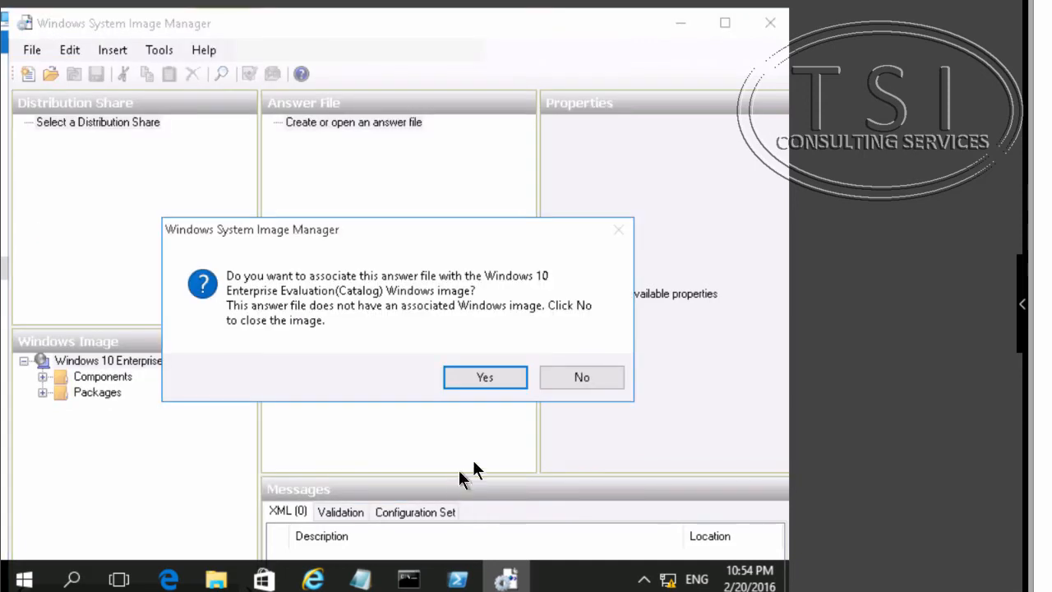
{"action": "left_click", "coordinate": [477, 378]}
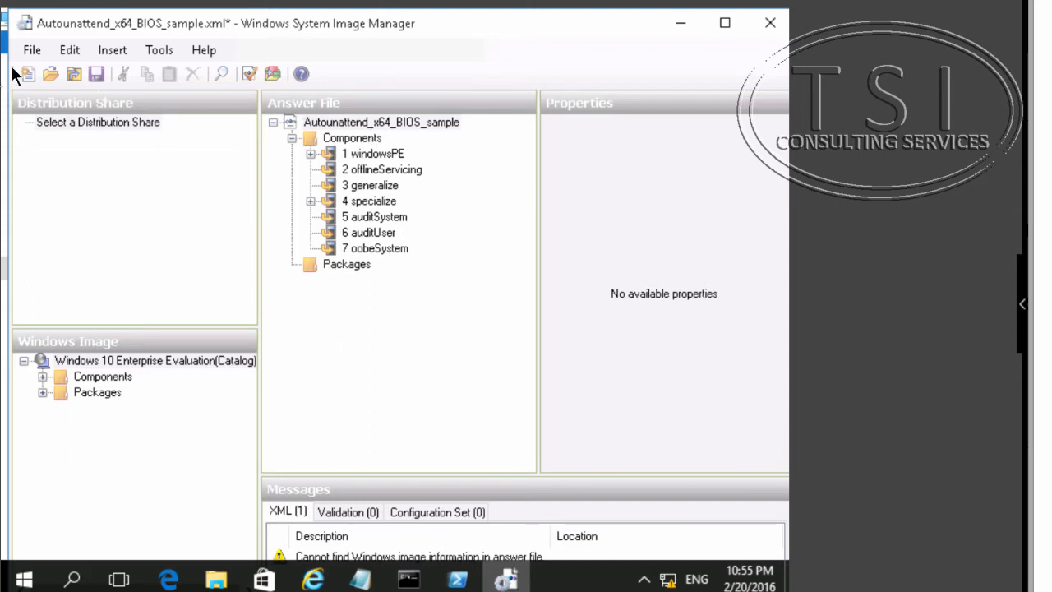
- Save the answer file as Autounattend on Floppy Disk Drive (A:)
{"action": "left_click", "coordinate": [32, 50]}
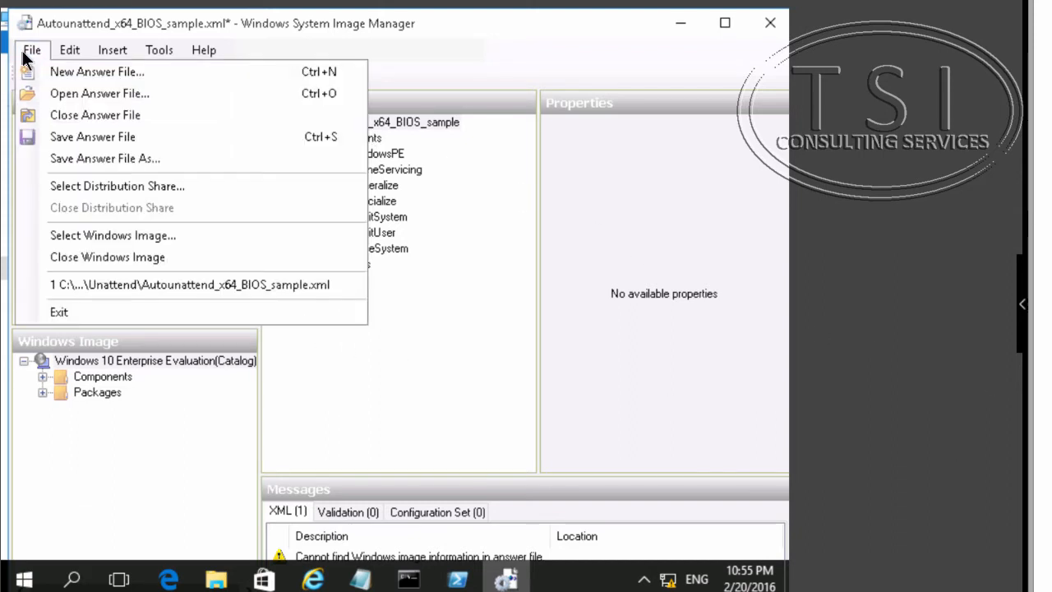
{"action": "left_click", "coordinate": [92, 158]}
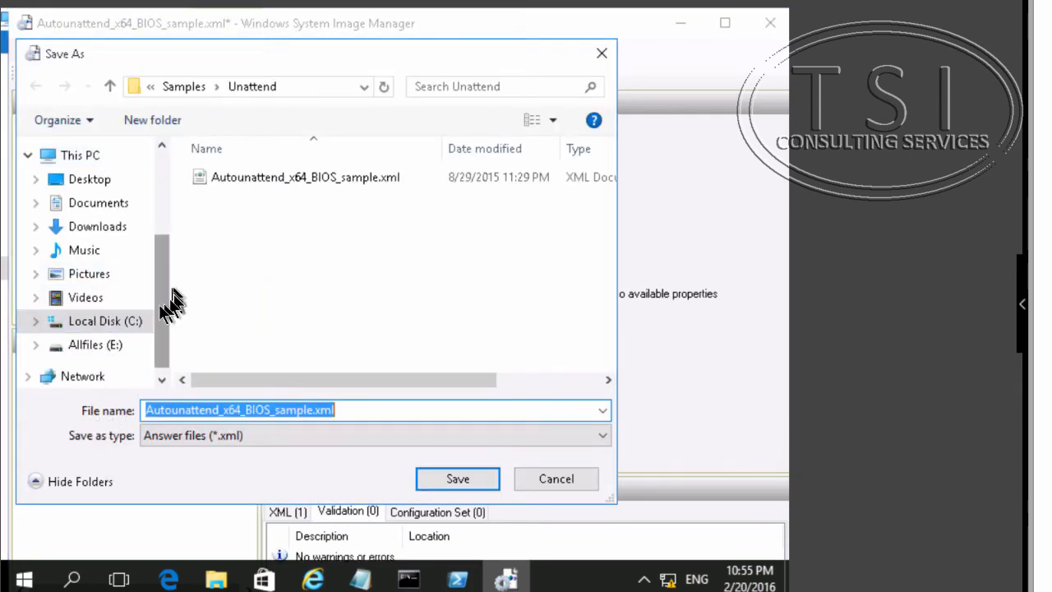
{"action": "left_click_drag", "start_coordinate": [165, 298], "coordinate": [144, 177]}
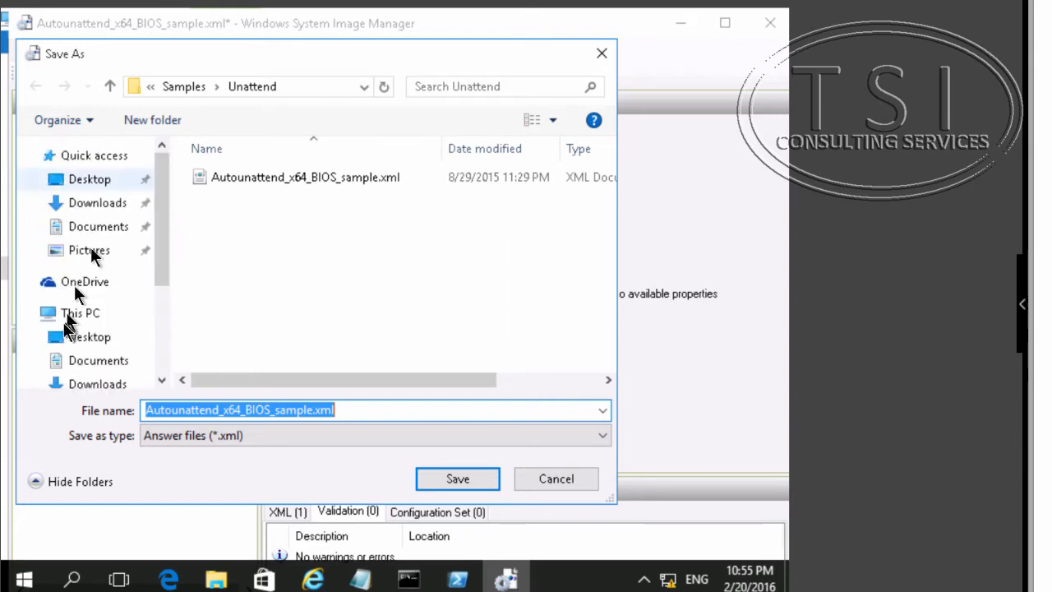
{"action": "left_click", "coordinate": [63, 314]}
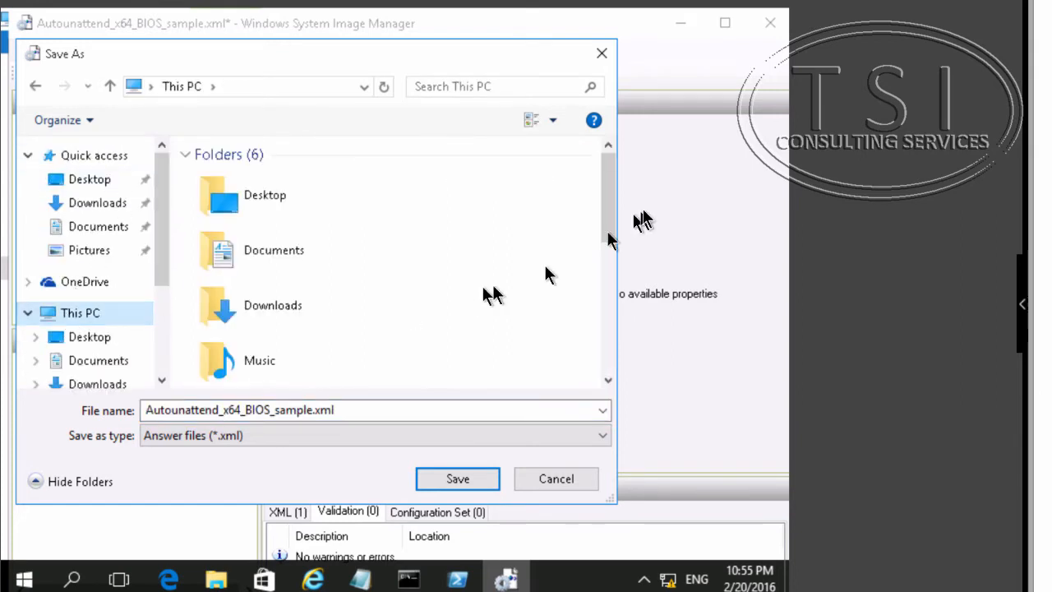
{"action": "left_click_drag", "start_coordinate": [609, 230], "coordinate": [606, 347]}
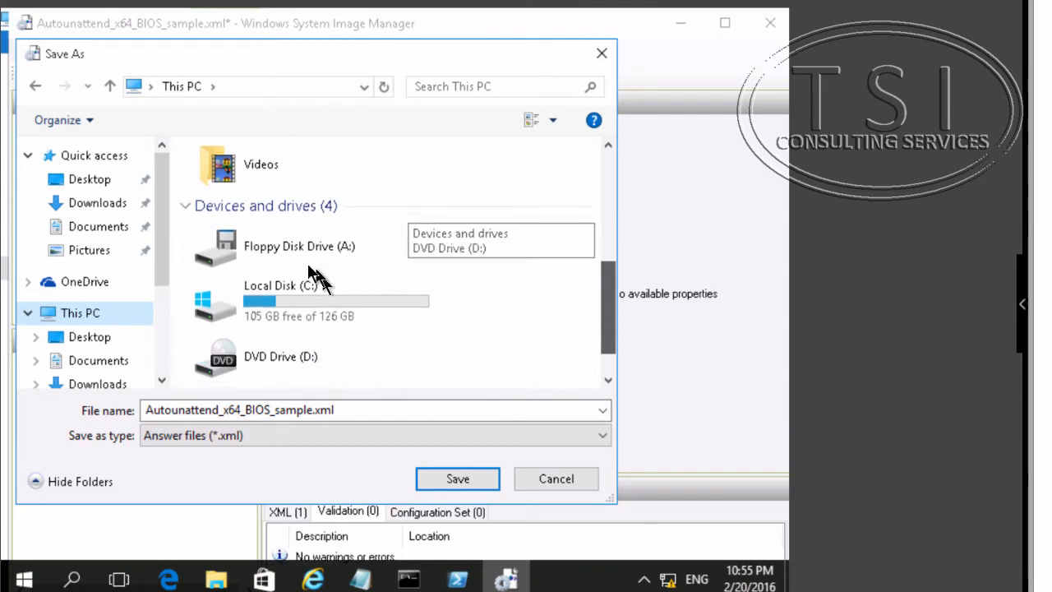
{"action": "left_click", "coordinate": [310, 246]}
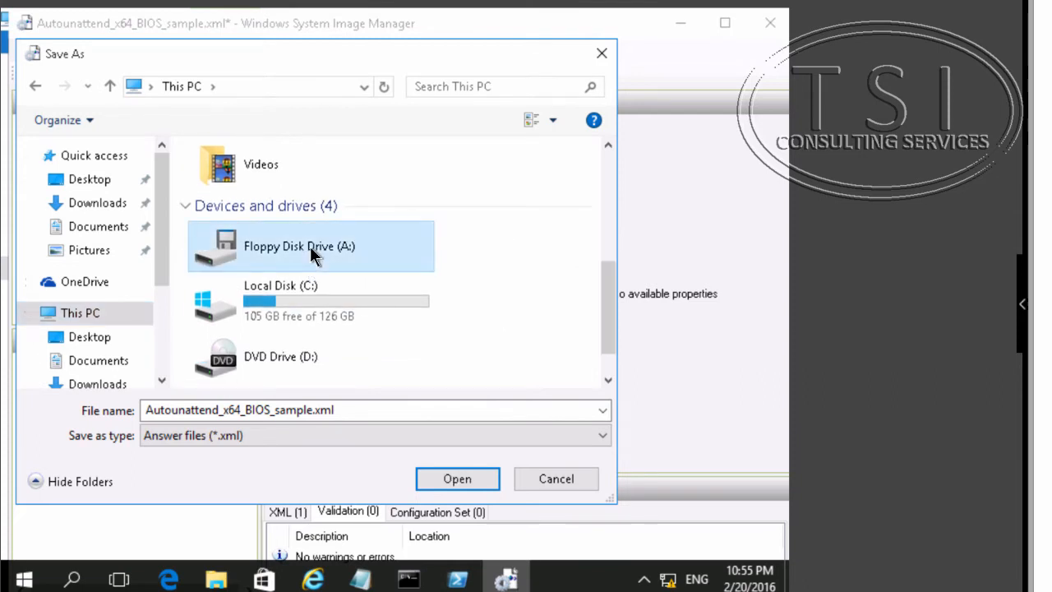
{"action": "double_click", "coordinate": [309, 246]}
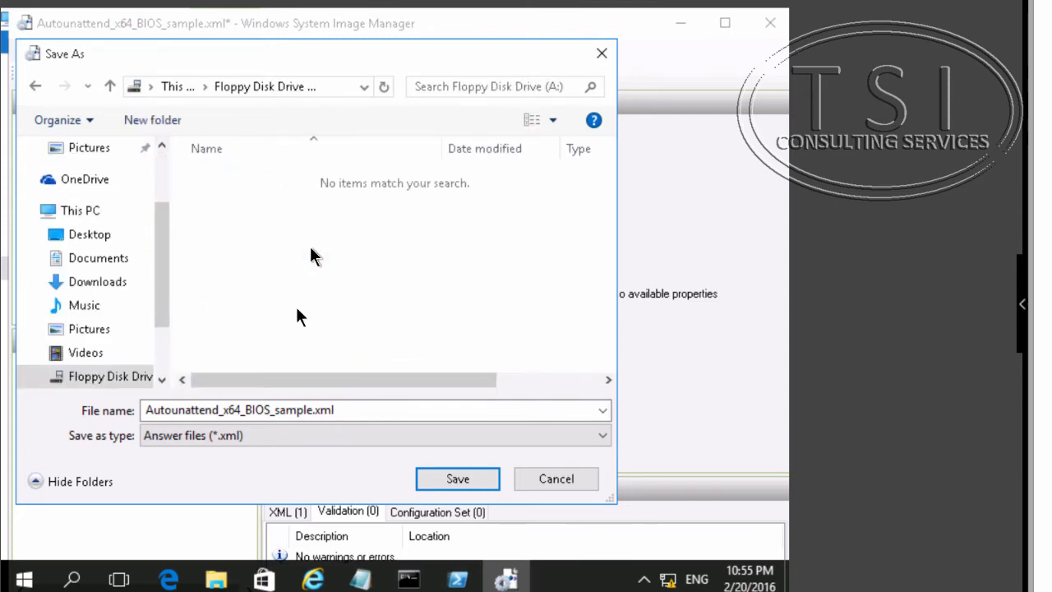
{"action": "double_click", "coordinate": [192, 417]}
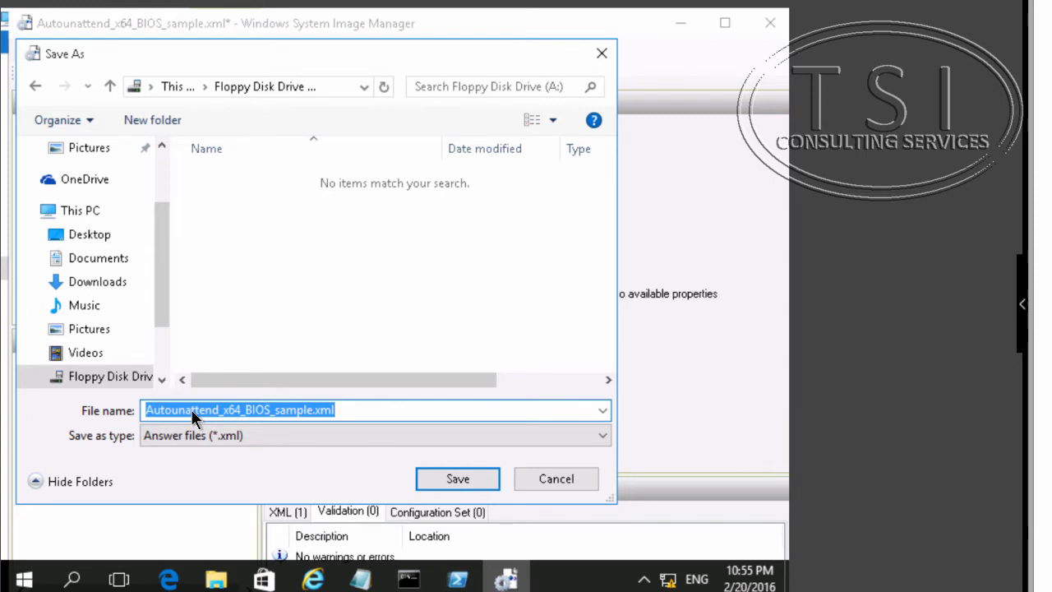
{"action": "type", "text": "Auto"}
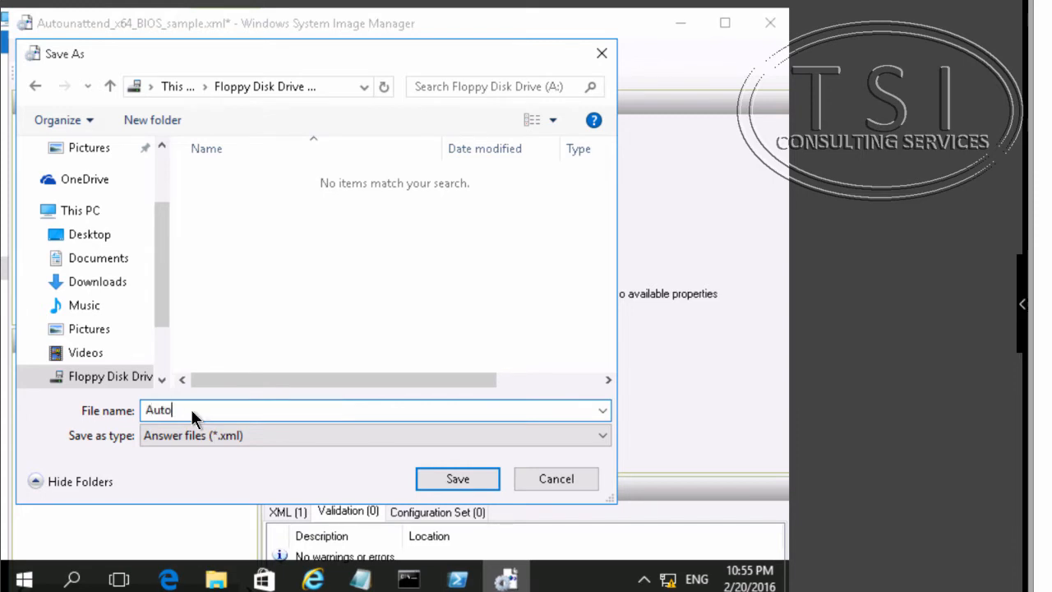
{"action": "type", "text": "unattend"}
{"action": "key", "text": "Return"}
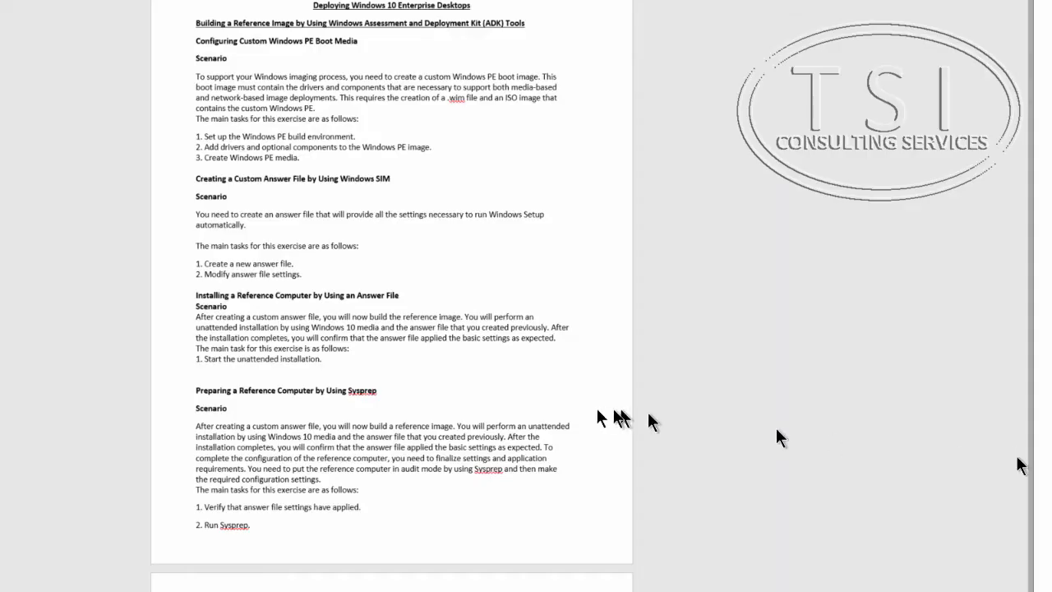
- Under windowsPE, expand the Microsoft-Windows-Setup component's UserData setting and set FullName to Student
{"action": "triple_click", "coordinate": [213, 275]}
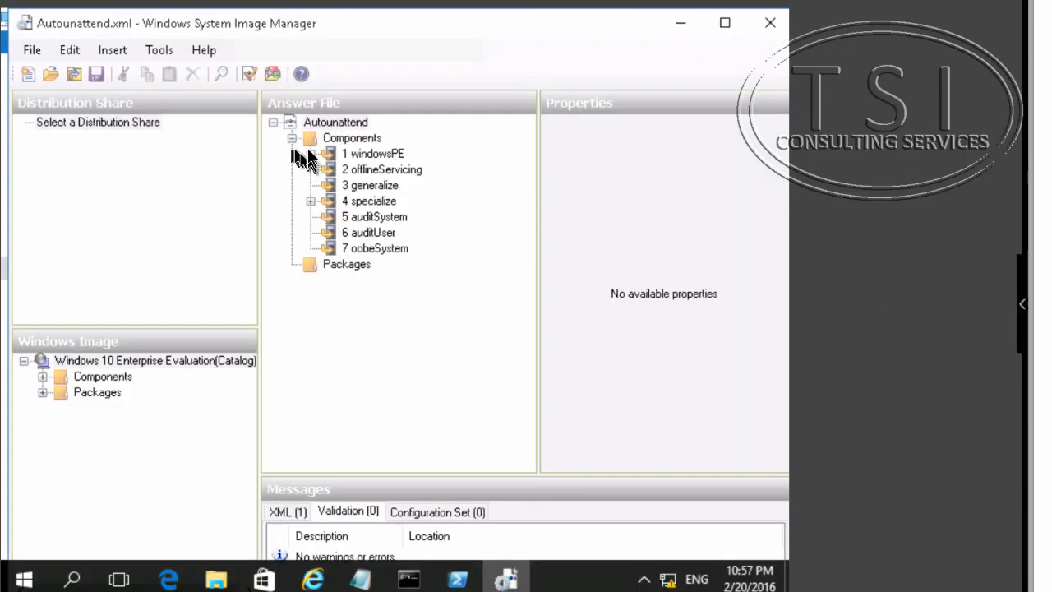
{"action": "left_click", "coordinate": [310, 152]}
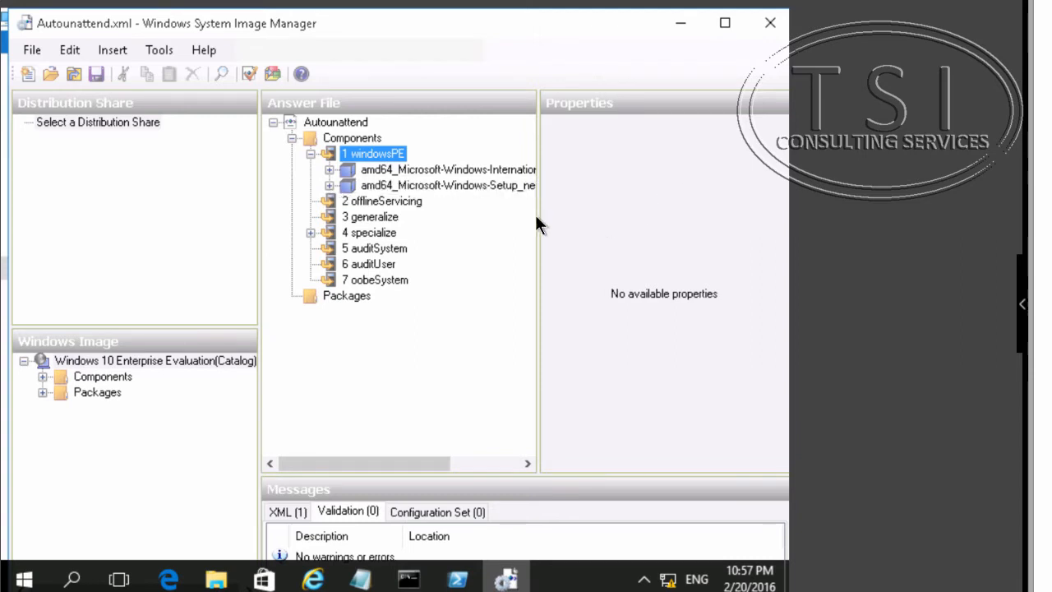
{"action": "left_click", "coordinate": [331, 184]}
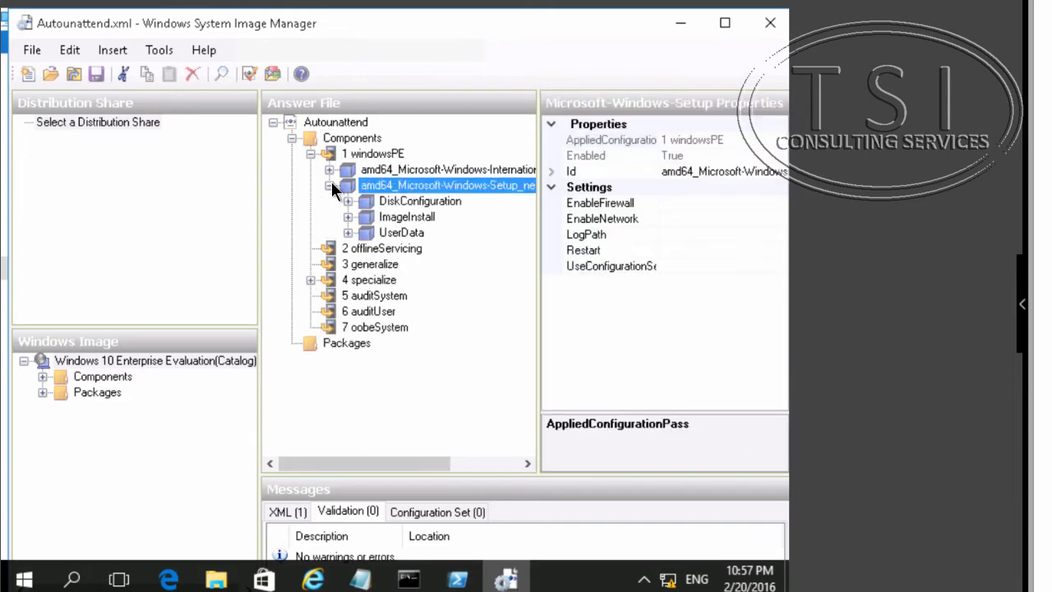
{"action": "left_click", "coordinate": [378, 230]}
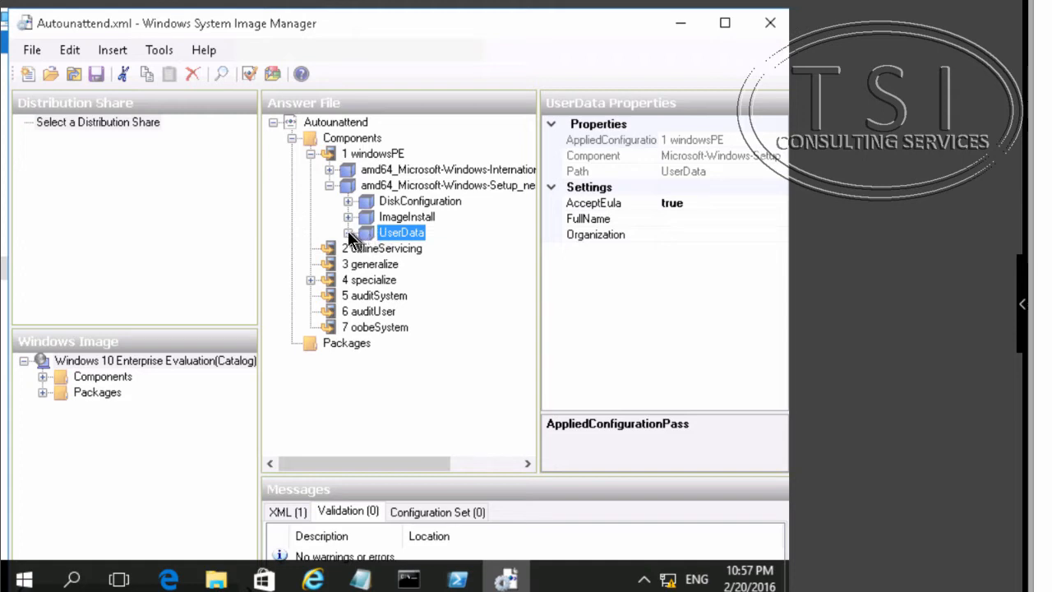
{"action": "left_click", "coordinate": [348, 233]}
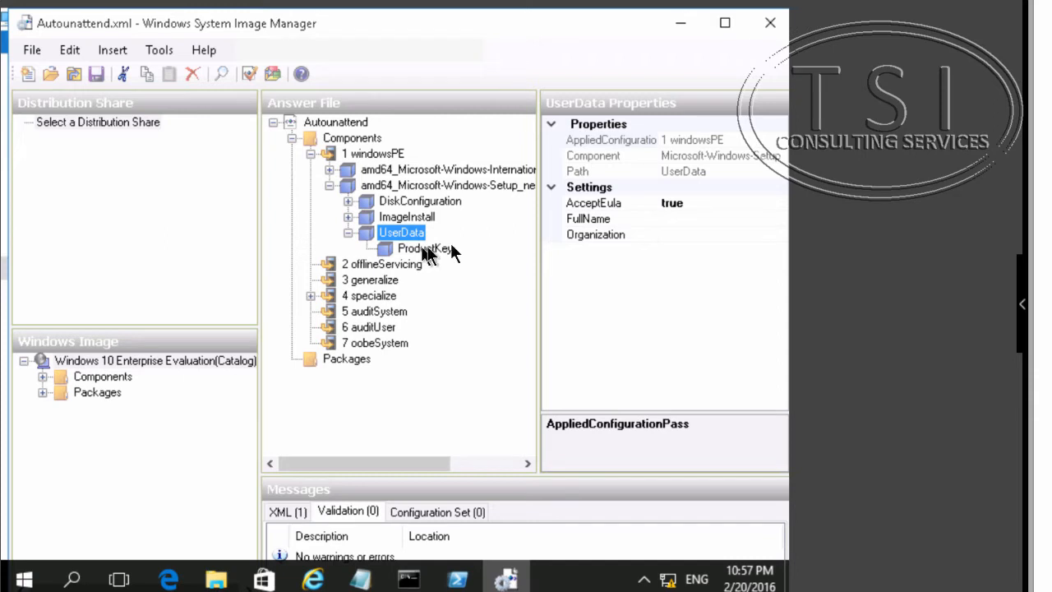
{"action": "left_click", "coordinate": [594, 222]}
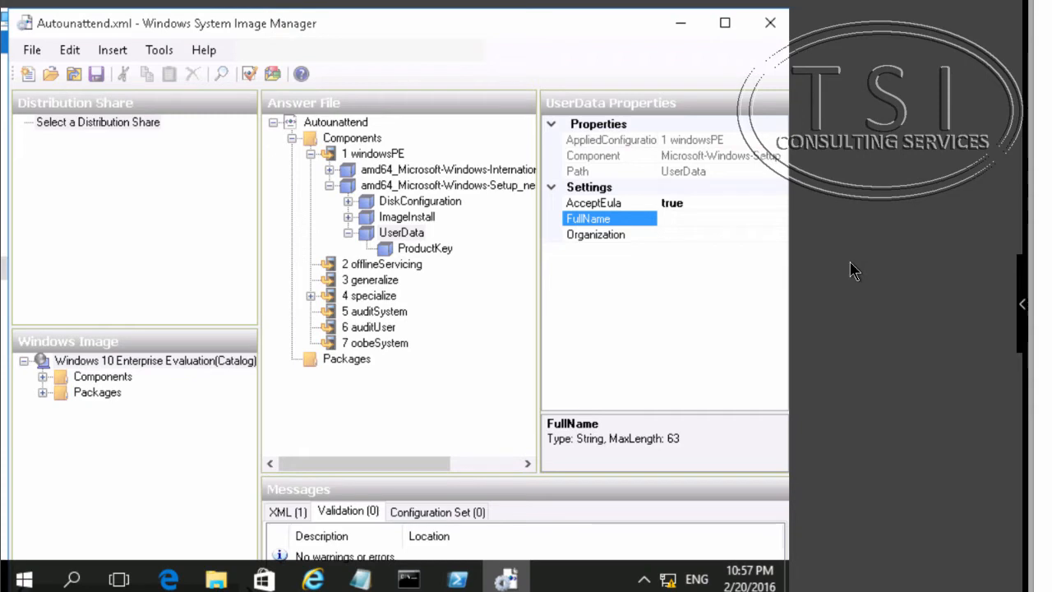
{"action": "type", "text": "Student"}
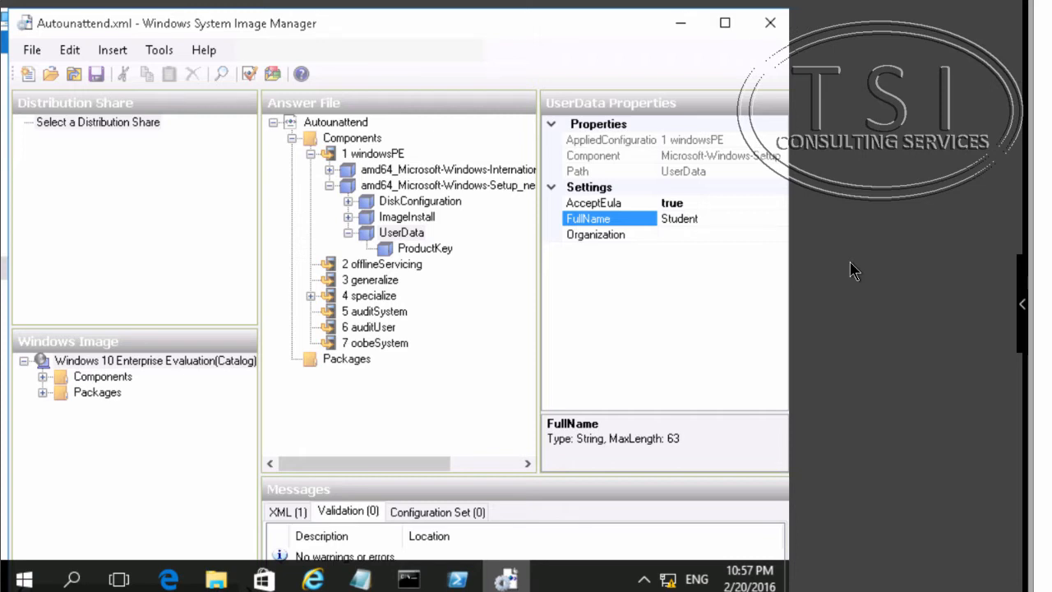
{"action": "type", "text": "Adatu"}
{"action": "key", "text": "BackSpace"}
{"action": "key", "text": "BackSpace"}
{"action": "key", "text": "BackSpace"}
{"action": "key", "text": "BackSpace"}
{"action": "key", "text": "BackSpace"}
{"action": "key", "text": "BackSpace"}
{"action": "type", "text": "t"}
{"action": "key", "text": "Return"}
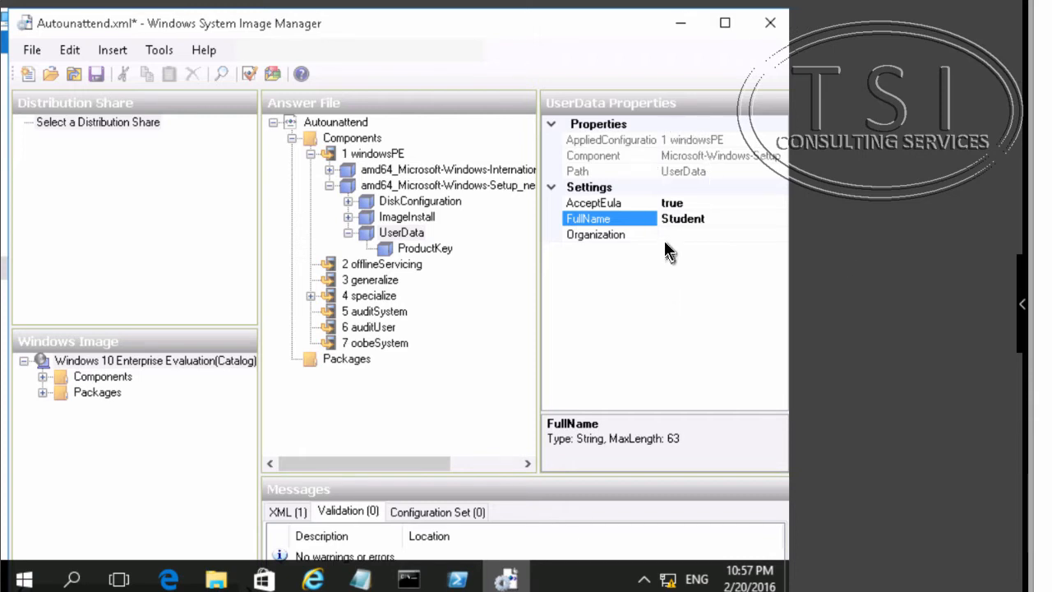
- Set the UserData Organization to Adatum
{"action": "left_click", "coordinate": [598, 238]}
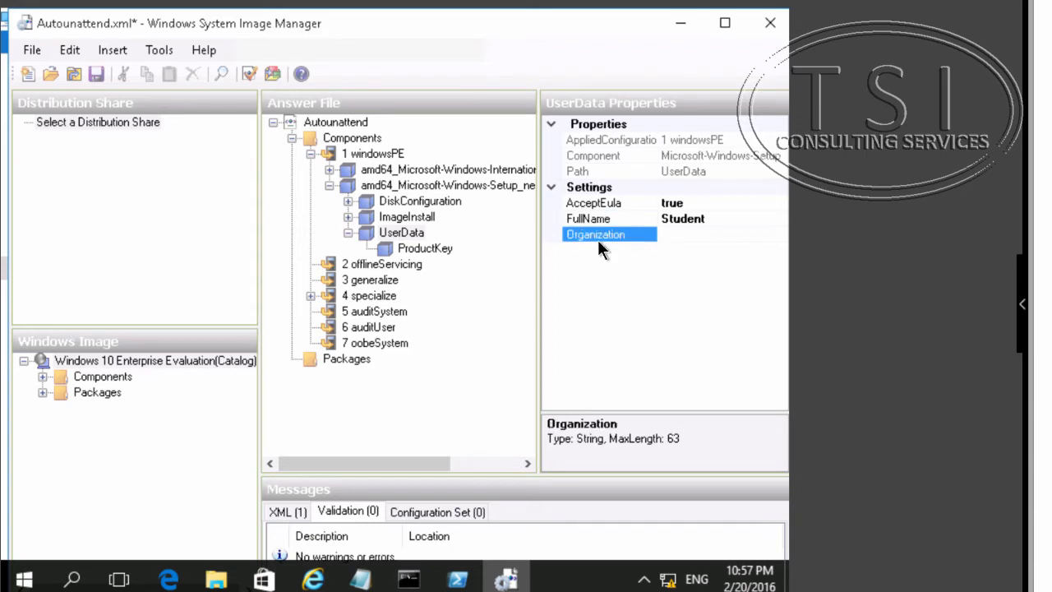
{"action": "type", "text": "Adat"}
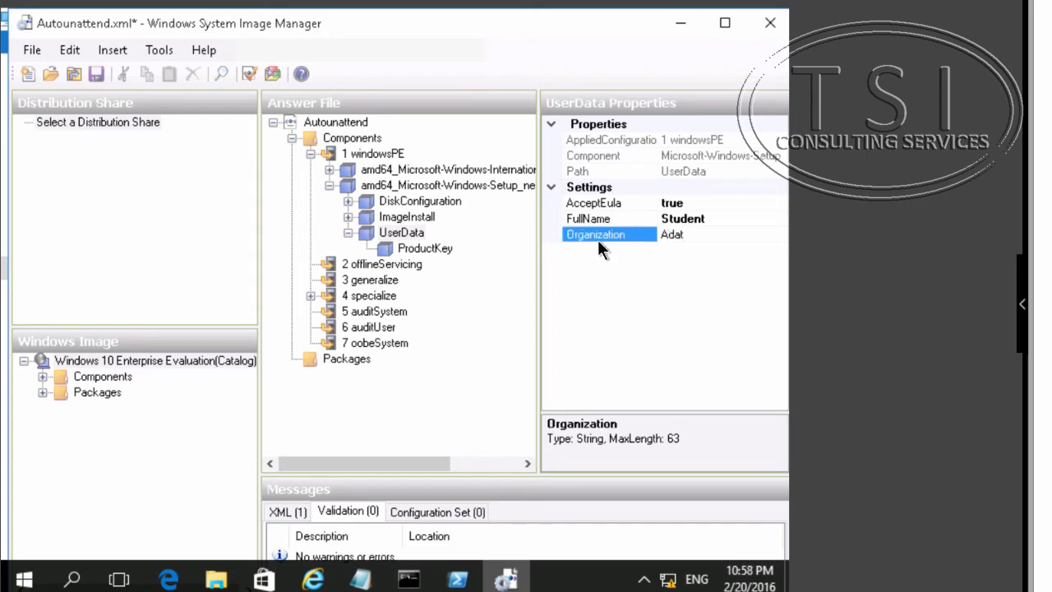
{"action": "type", "text": "uy"}
{"action": "key", "text": "BackSpace"}
{"action": "type", "text": "m"}
{"action": "key", "text": "Return"}
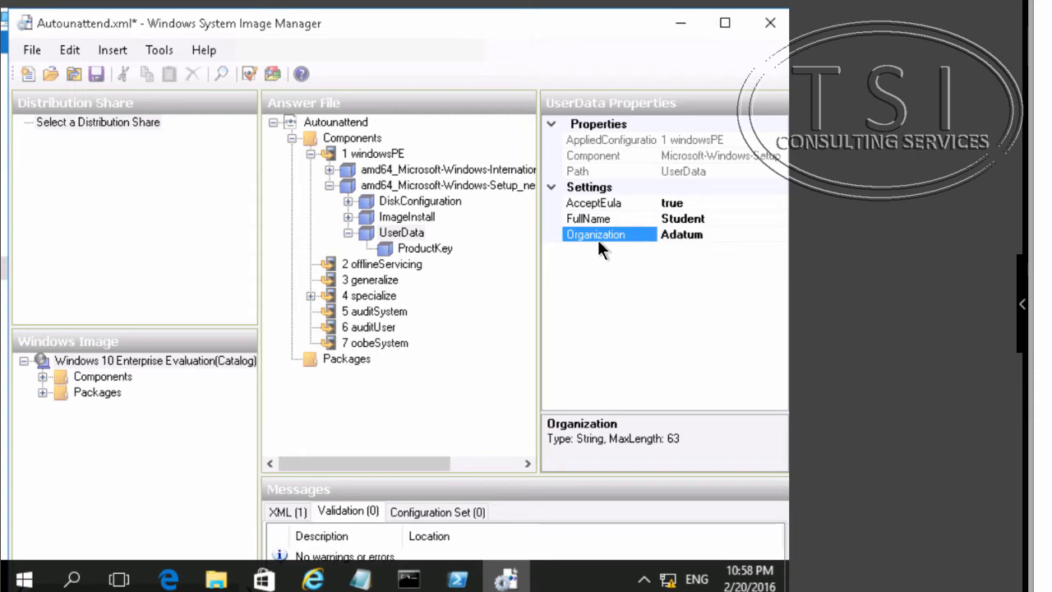
- Delete the ProductKey setting from UserData in the windowsPE Setup component
{"action": "left_click", "coordinate": [434, 249]}
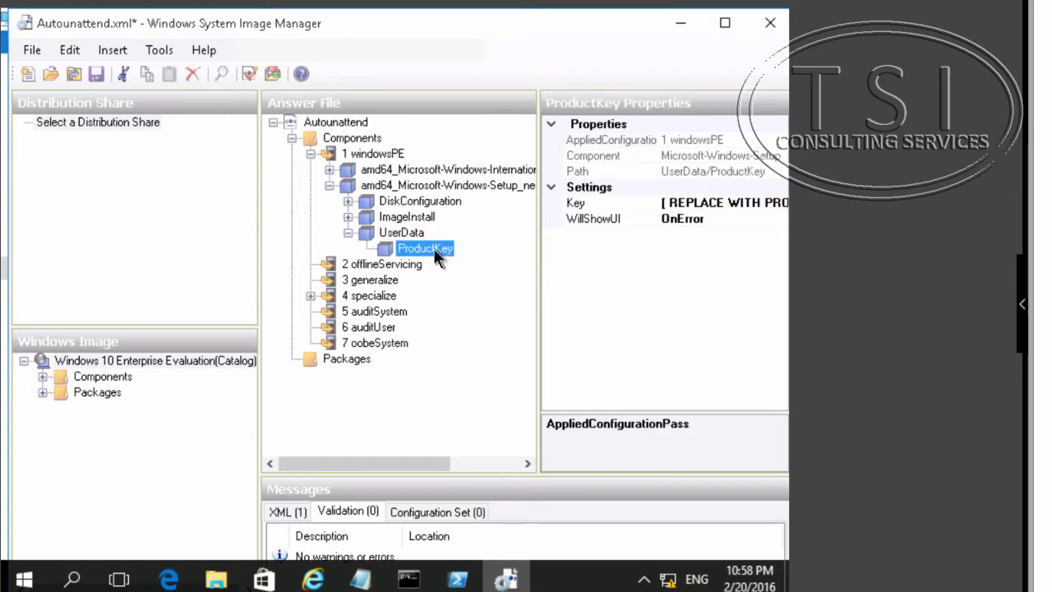
{"action": "right_click", "coordinate": [434, 248]}
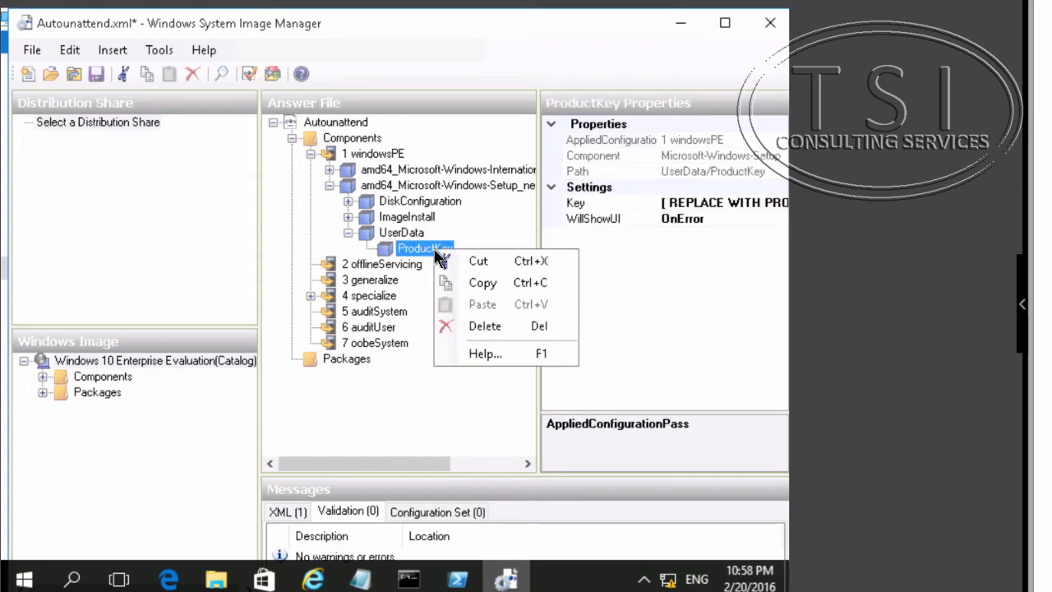
{"action": "left_click", "coordinate": [473, 325]}
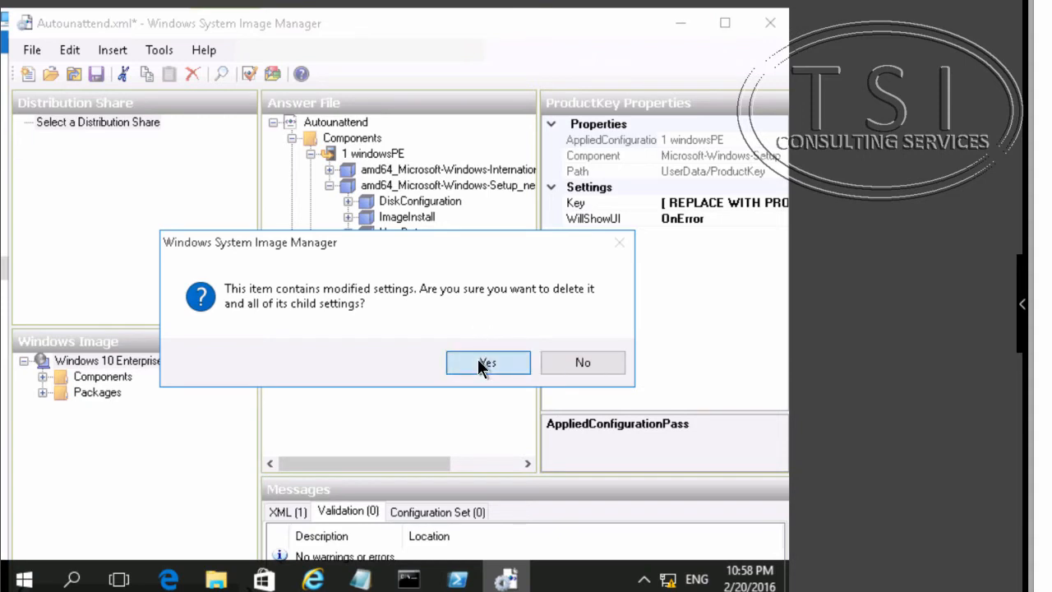
{"action": "left_click", "coordinate": [480, 363]}
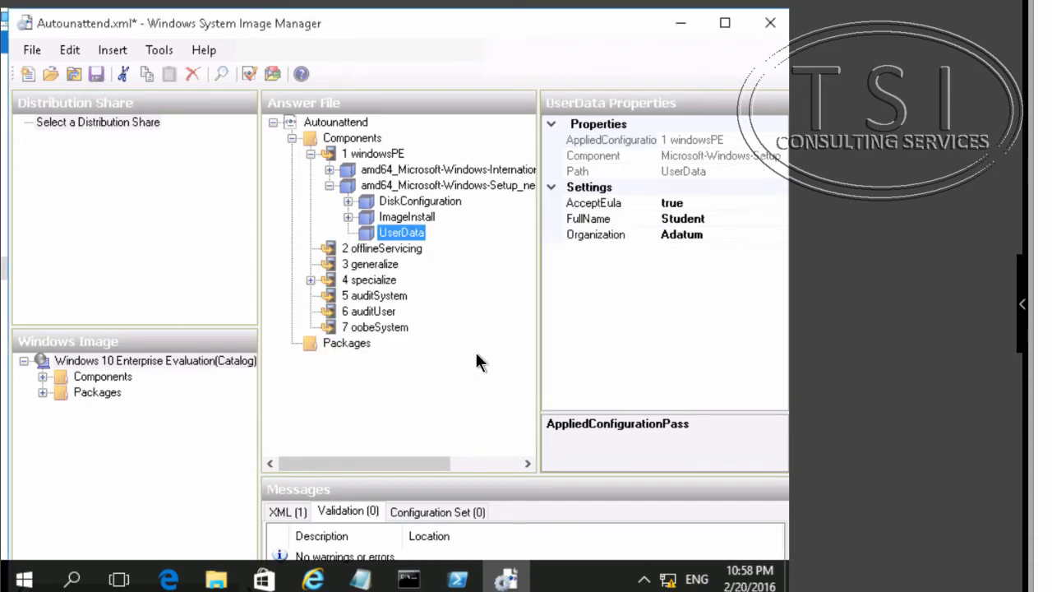
- Add the Microsoft-Windows-UnattendedJoin component from the Windows image components to pass 4 specialize
{"action": "left_click", "coordinate": [429, 185]}
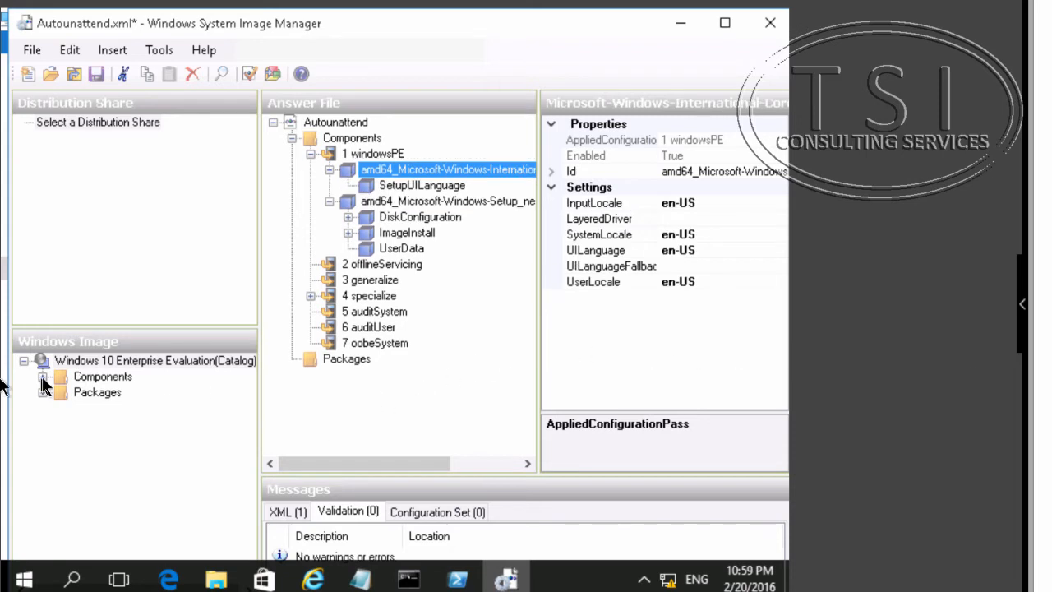
{"action": "left_click", "coordinate": [44, 377]}
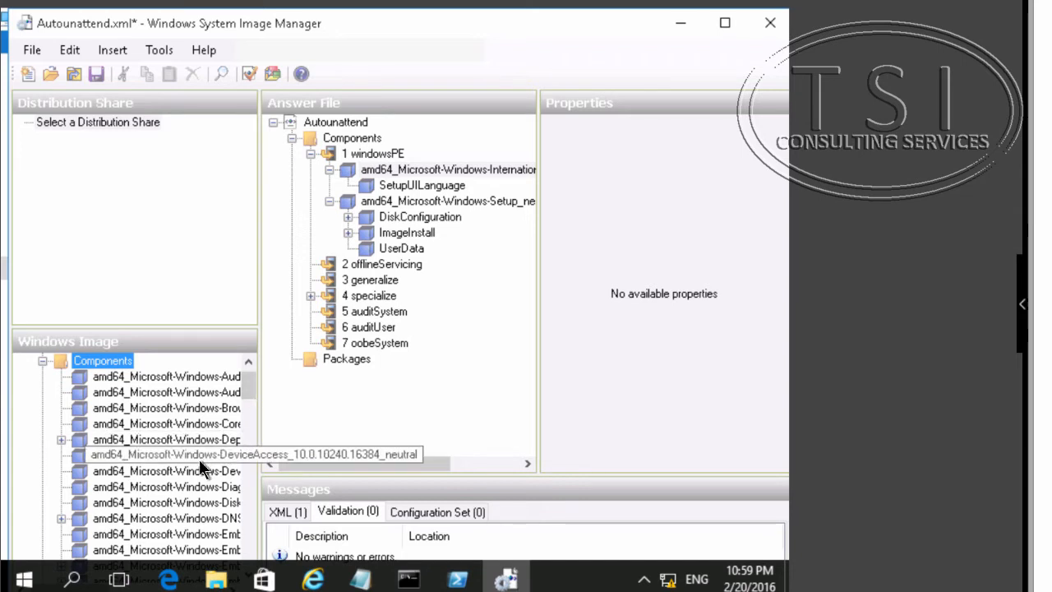
{"action": "scroll", "coordinate": [199, 458], "scroll_direction": "down", "scroll_amount": 4}
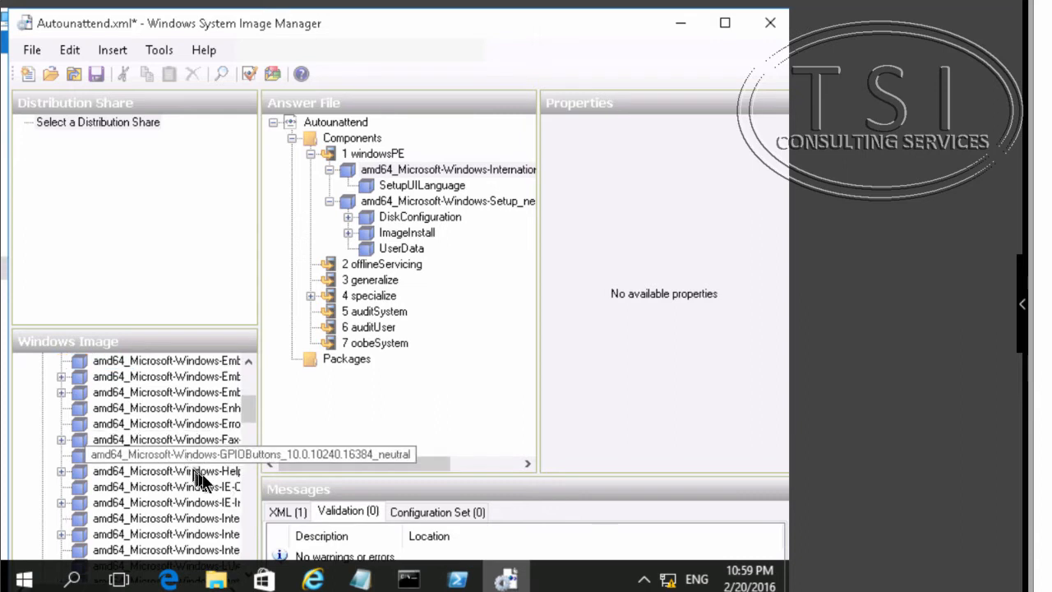
{"action": "scroll", "coordinate": [212, 524], "scroll_direction": "down", "scroll_amount": 2}
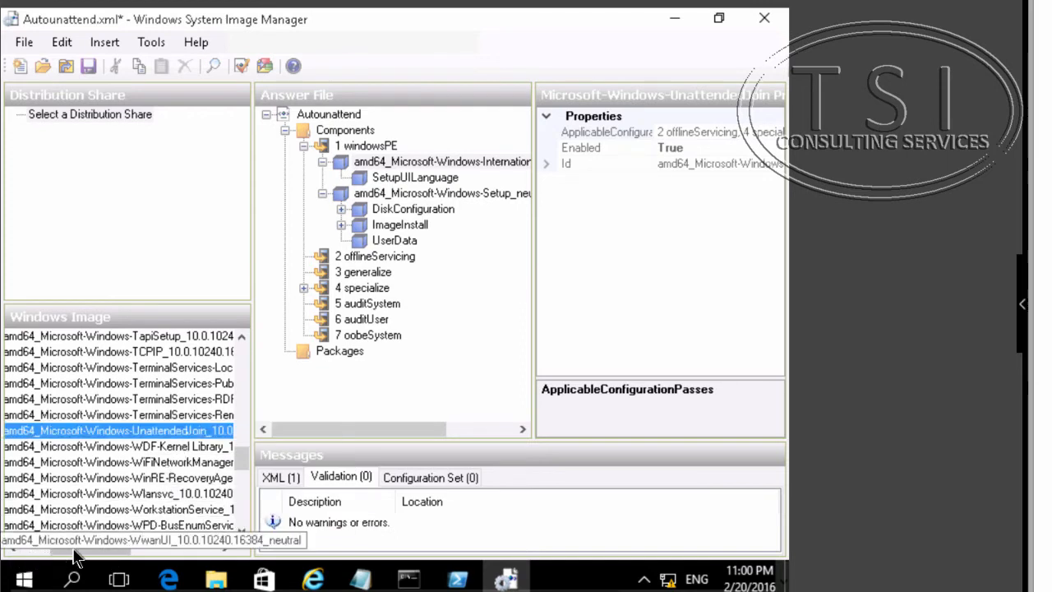
{"action": "left_click_drag", "start_coordinate": [73, 550], "coordinate": [17, 554]}
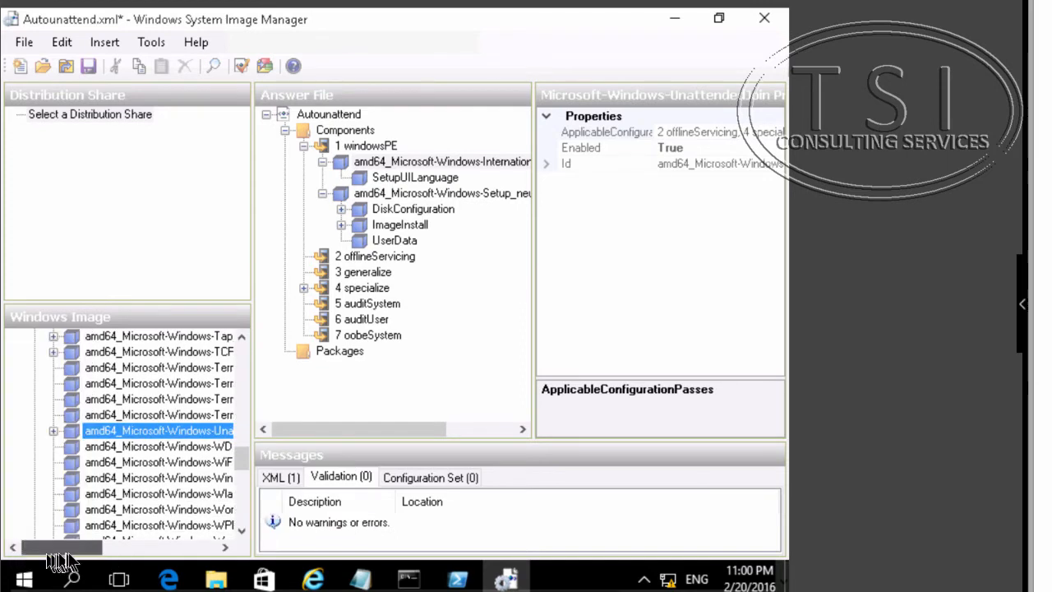
{"action": "left_click_drag", "start_coordinate": [80, 556], "coordinate": [121, 558]}
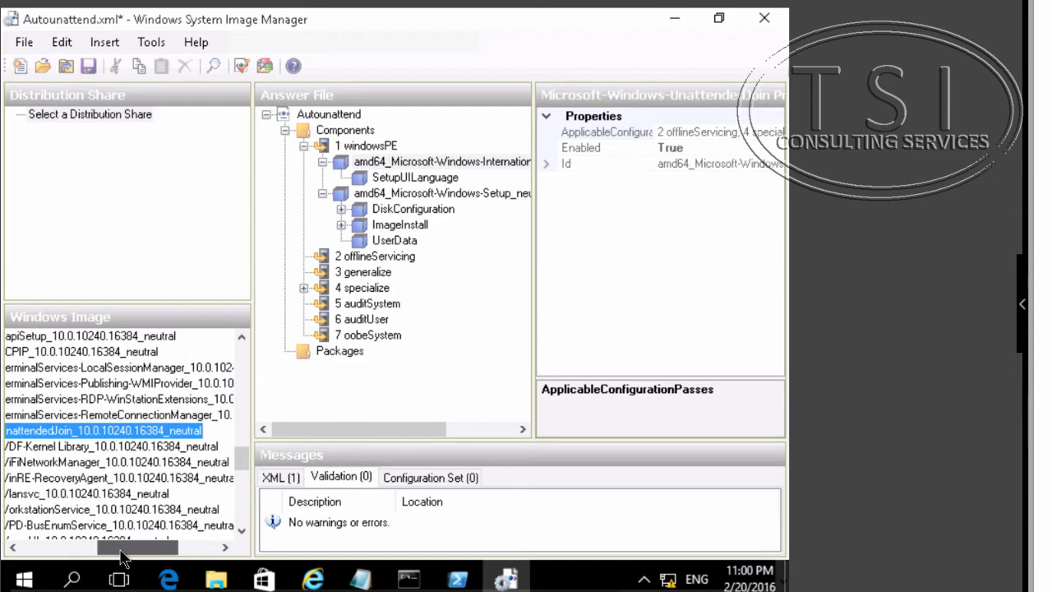
{"action": "right_click", "coordinate": [81, 433]}
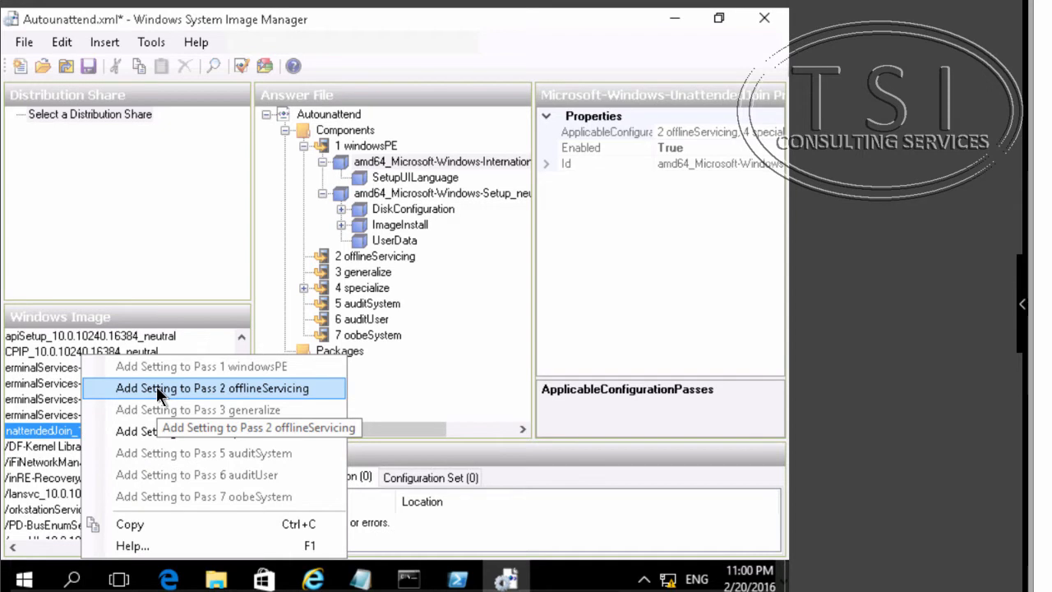
{"action": "left_click", "coordinate": [170, 432]}
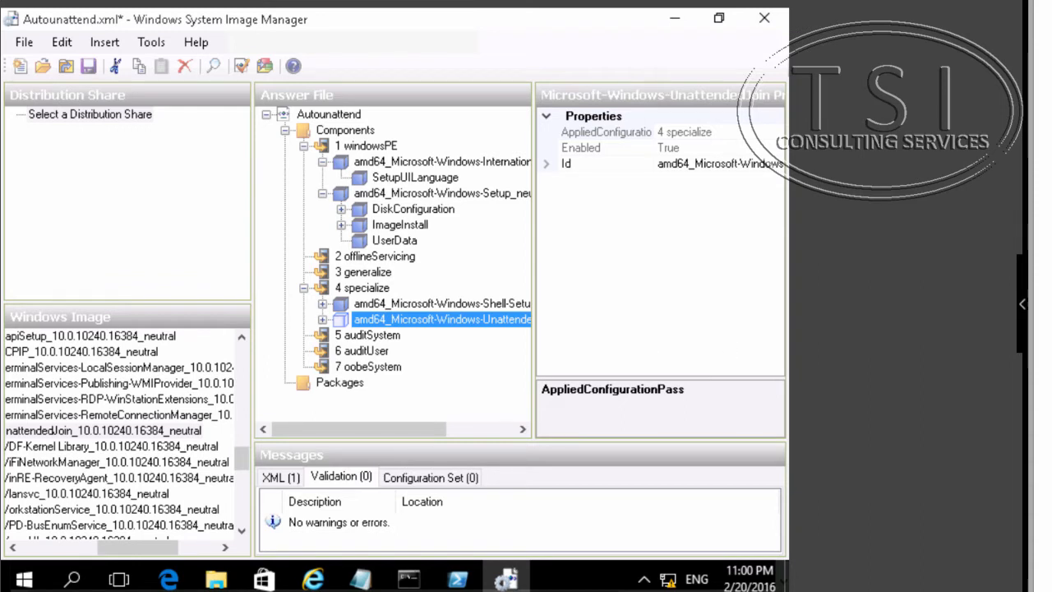
- In the specialize pass, set the Microsoft-Windows-Shell-Setup ComputerName to Reference
{"action": "left_click", "coordinate": [358, 323]}
{"action": "left_click", "coordinate": [322, 319]}
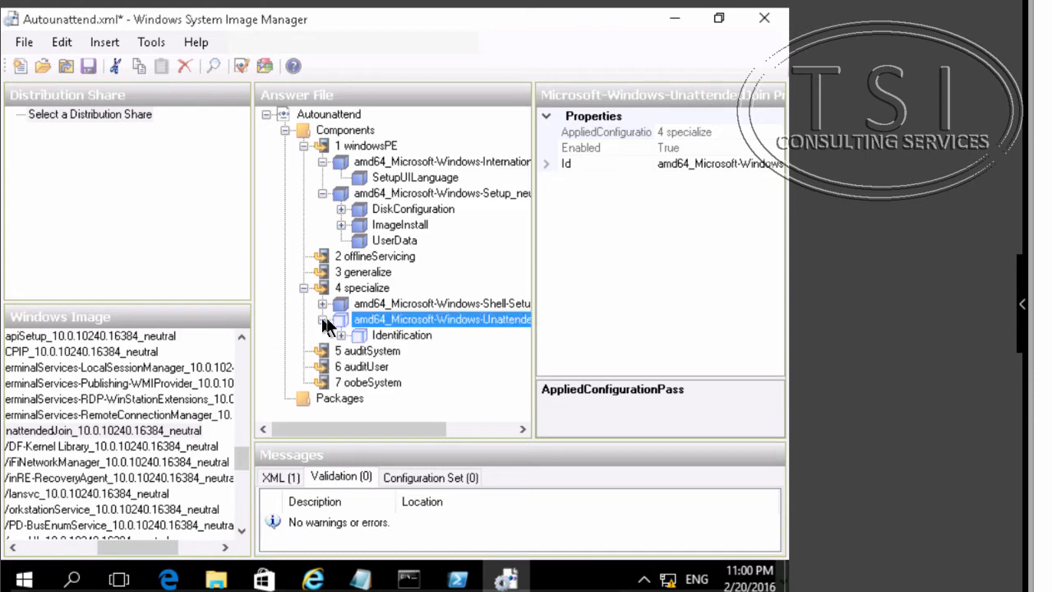
{"action": "left_click", "coordinate": [386, 337]}
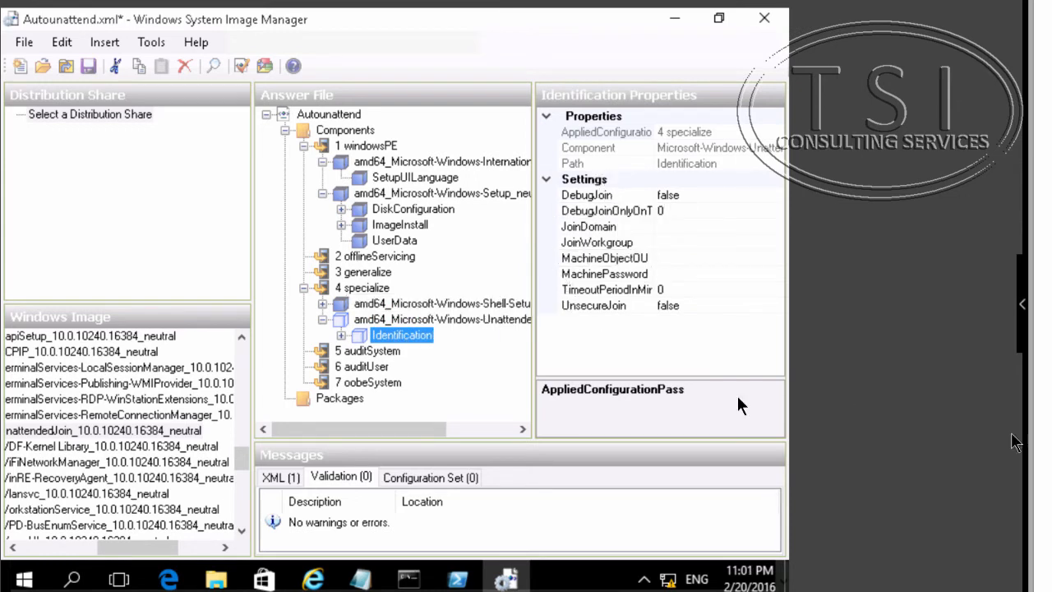
{"action": "left_click", "coordinate": [362, 288]}
{"action": "left_click", "coordinate": [394, 306]}
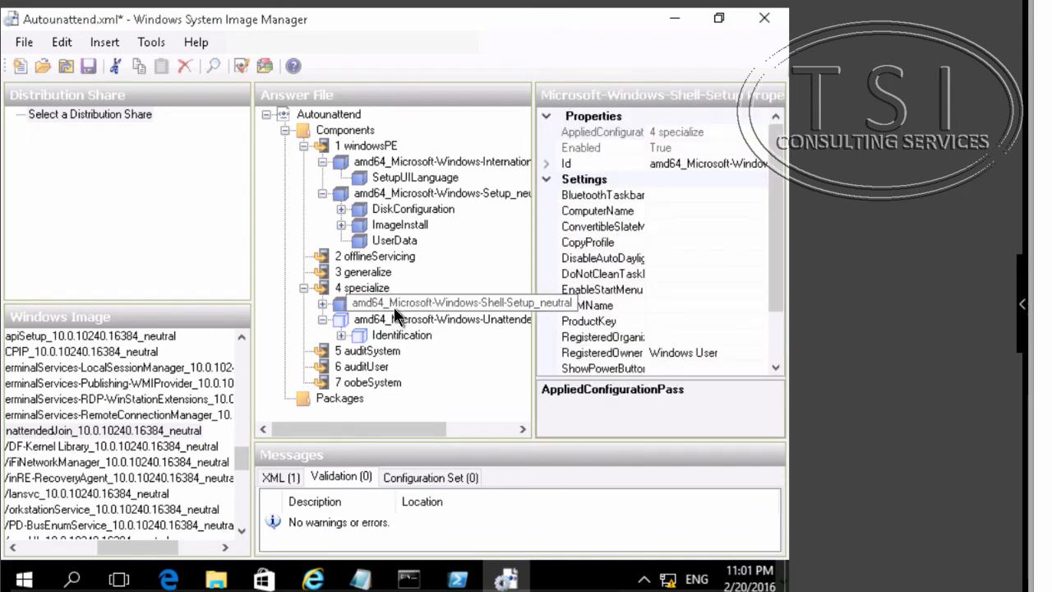
{"action": "left_click", "coordinate": [609, 213]}
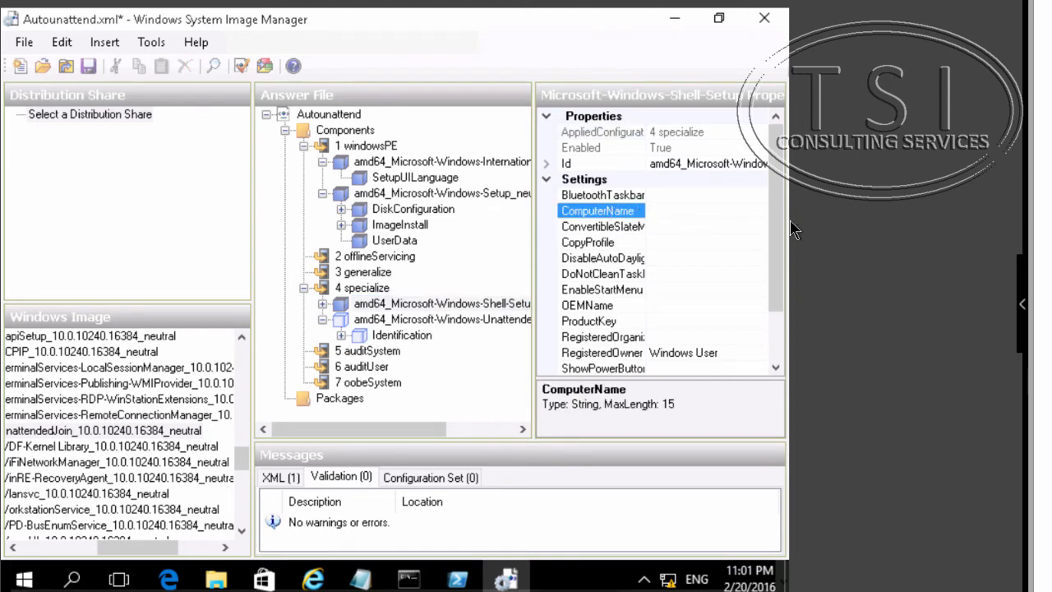
{"action": "type", "text": "Reference"}
{"action": "key", "text": "Return"}
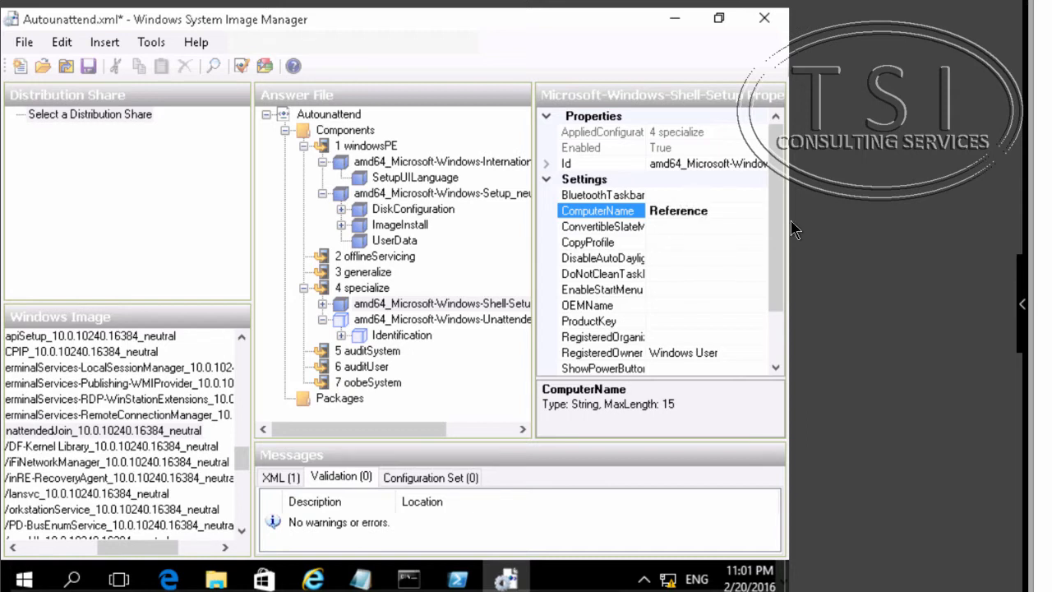
- Delete the OEMInformation setting from the Shell-Setup component in the specialize pass
{"action": "left_click", "coordinate": [342, 335]}
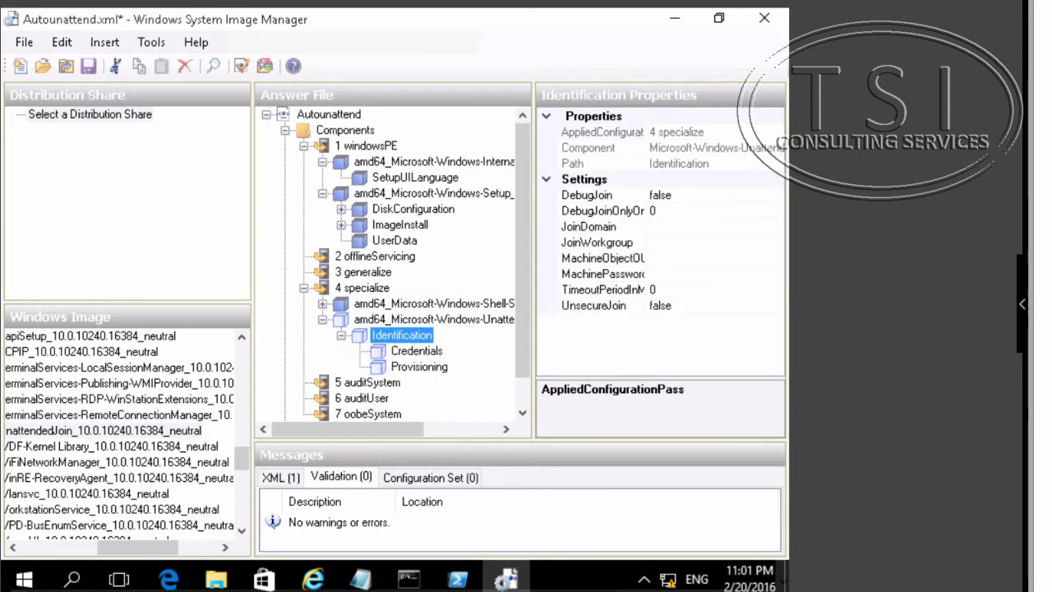
{"action": "left_click", "coordinate": [480, 302]}
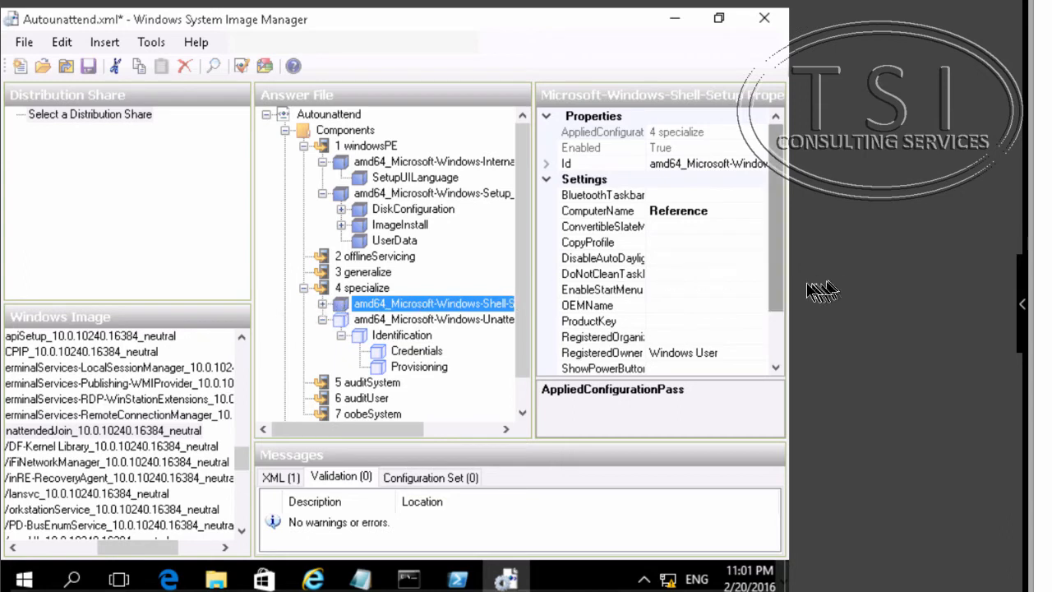
{"action": "scroll", "coordinate": [779, 321], "scroll_direction": "down", "scroll_amount": 2}
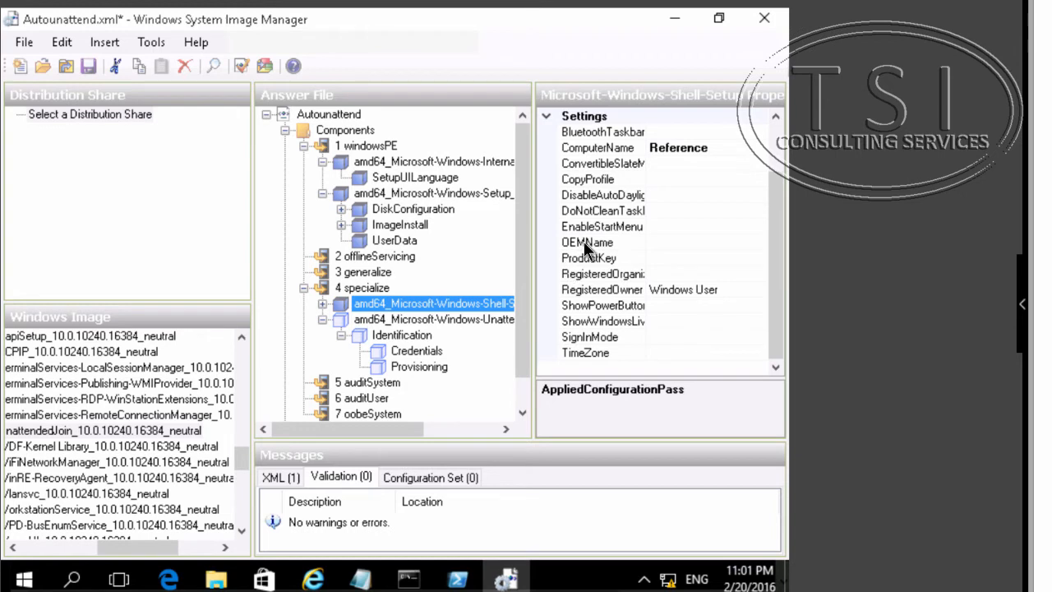
{"action": "left_click", "coordinate": [322, 305]}
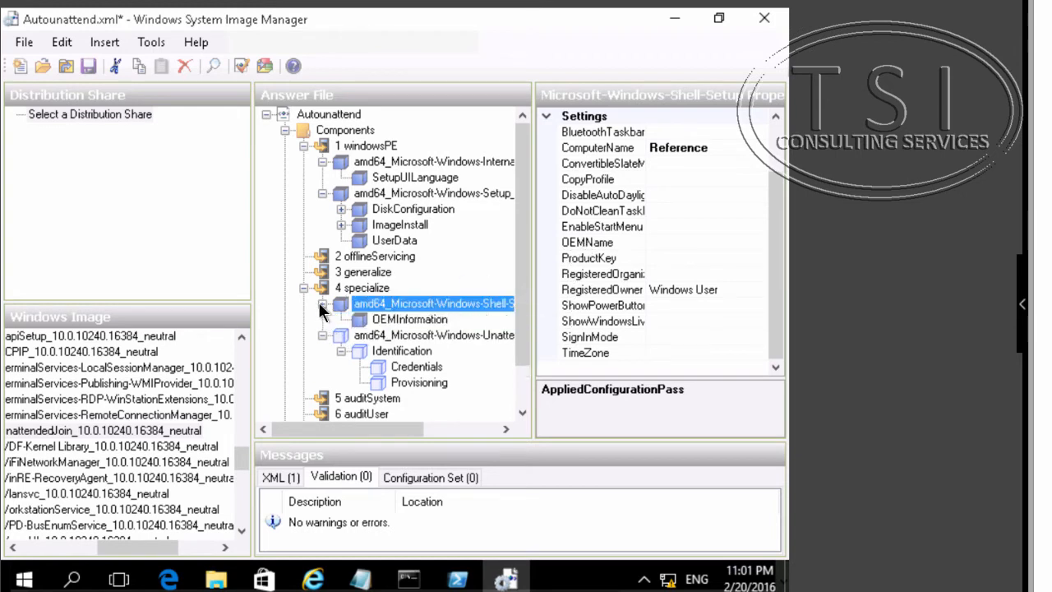
{"action": "left_click", "coordinate": [393, 320]}
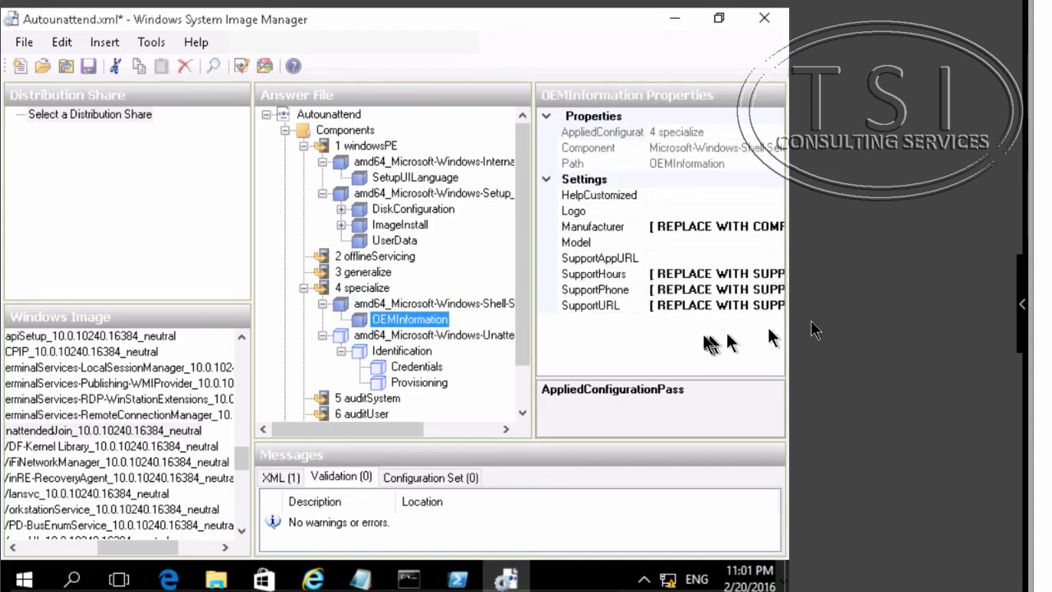
{"action": "right_click", "coordinate": [415, 329]}
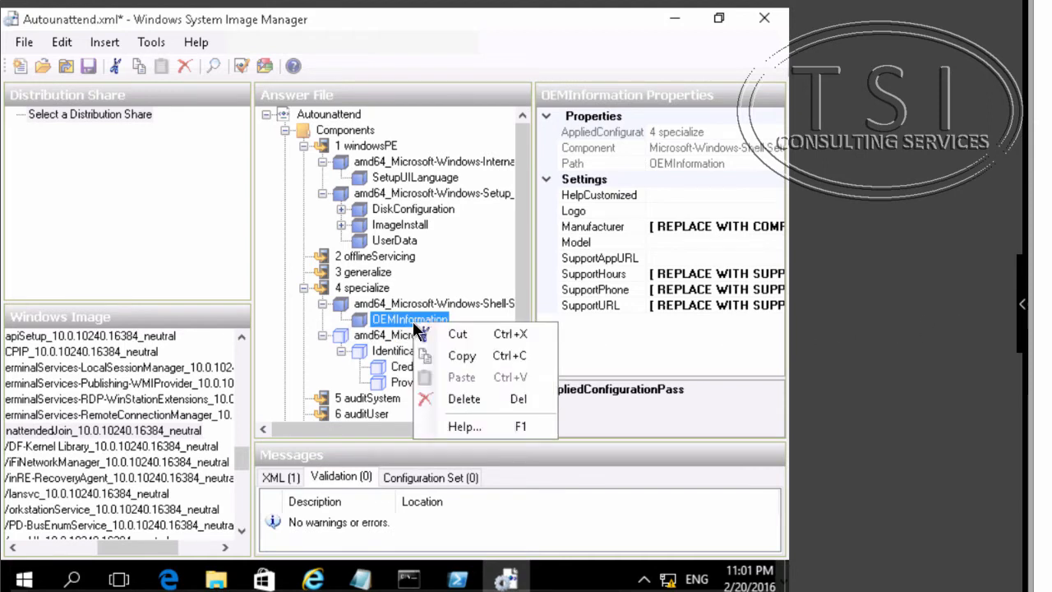
{"action": "left_click", "coordinate": [467, 401]}
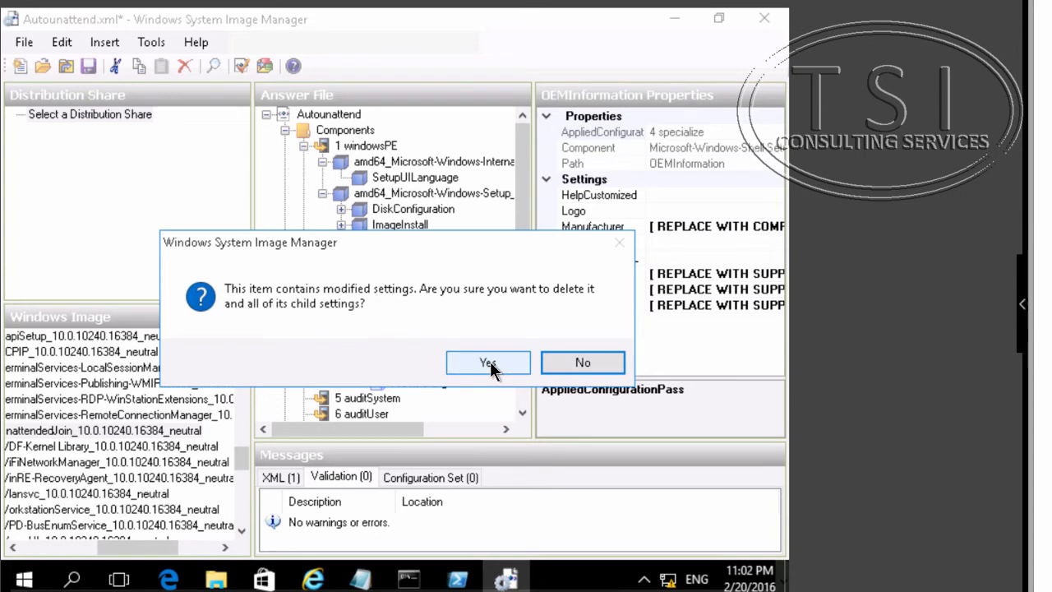
{"action": "left_click", "coordinate": [490, 363]}
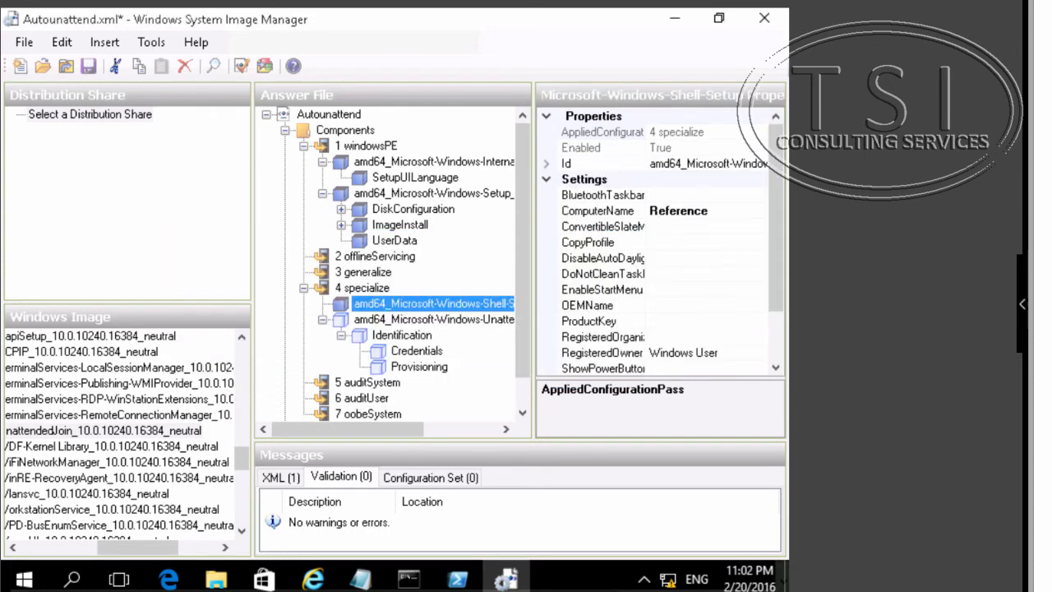
{"action": "left_click", "coordinate": [375, 320]}
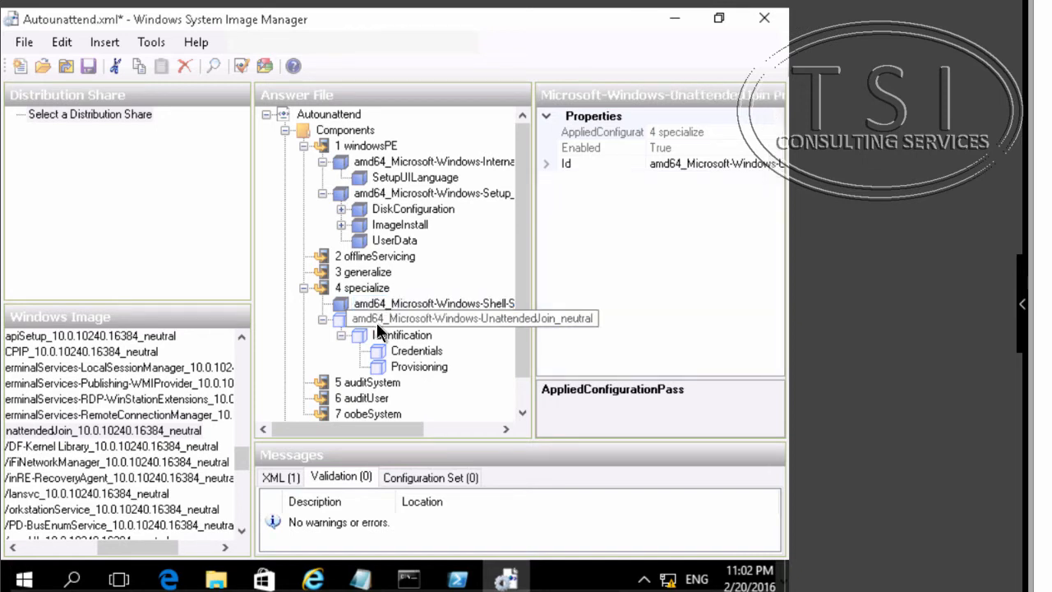
{"action": "right_click", "coordinate": [377, 324]}
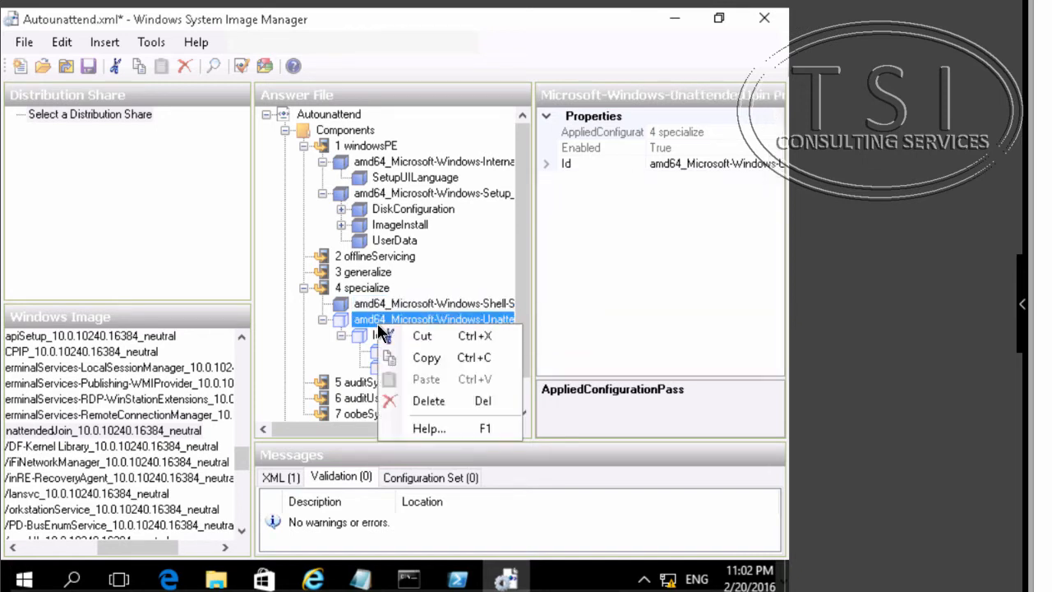
{"action": "key", "text": "Escape"}
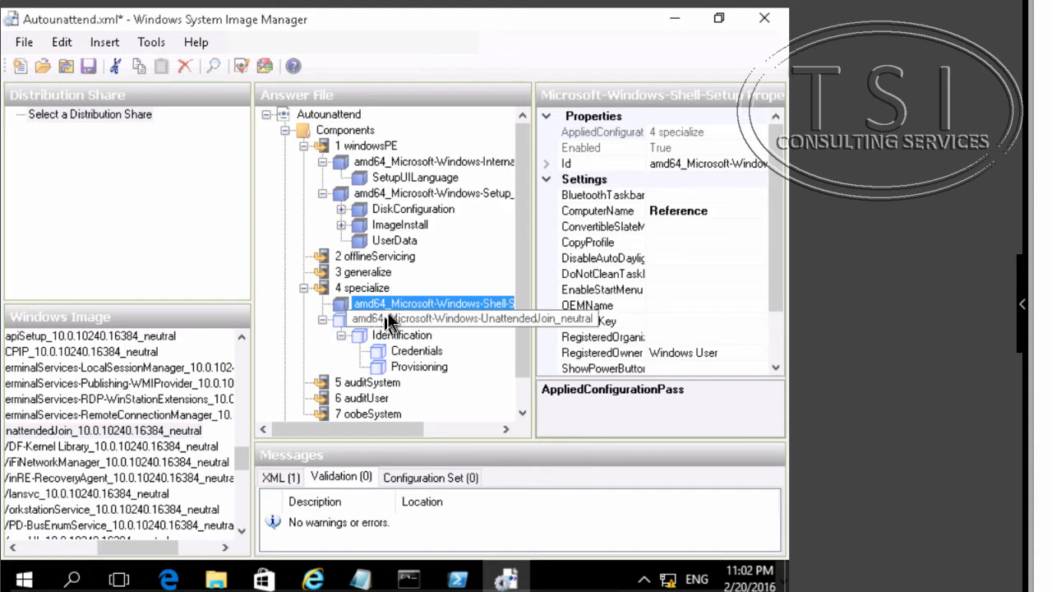
{"action": "key", "text": "Down"}
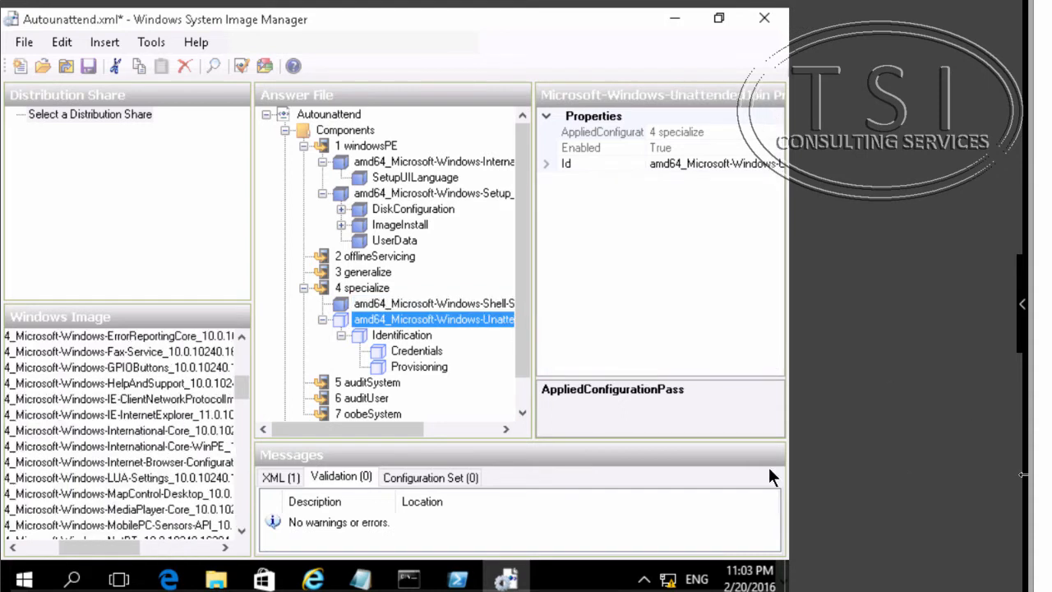
{"action": "left_click", "coordinate": [157, 447]}
{"action": "right_click", "coordinate": [165, 445]}
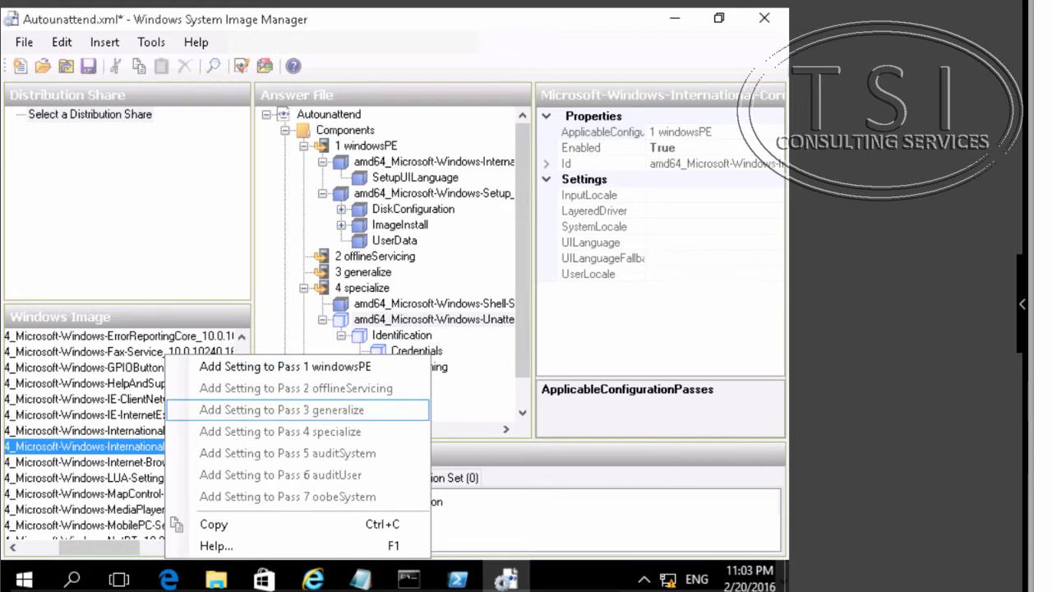
{"action": "key", "text": "Escape"}
- Add the Microsoft-Windows-International-Core component to pass 7 oobeSystem
{"action": "key", "text": "Up"}
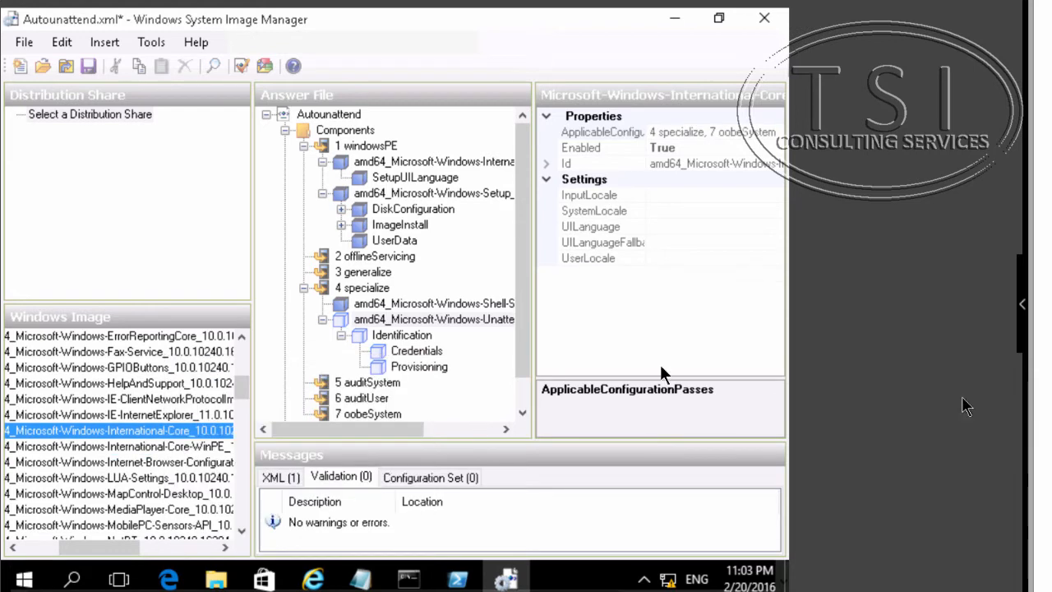
{"action": "right_click", "coordinate": [145, 430]}
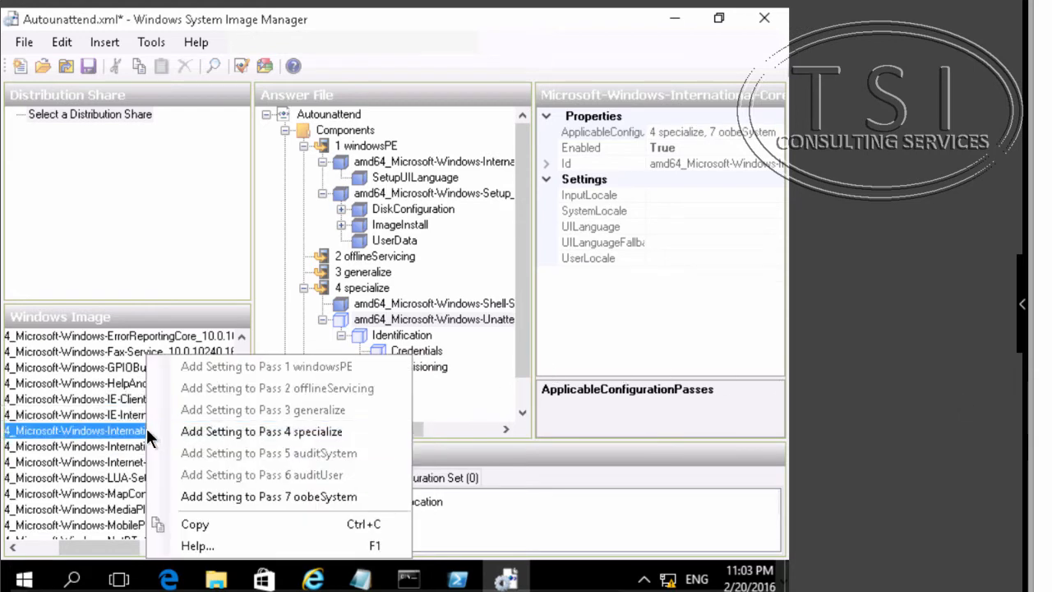
{"action": "left_click", "coordinate": [281, 498]}
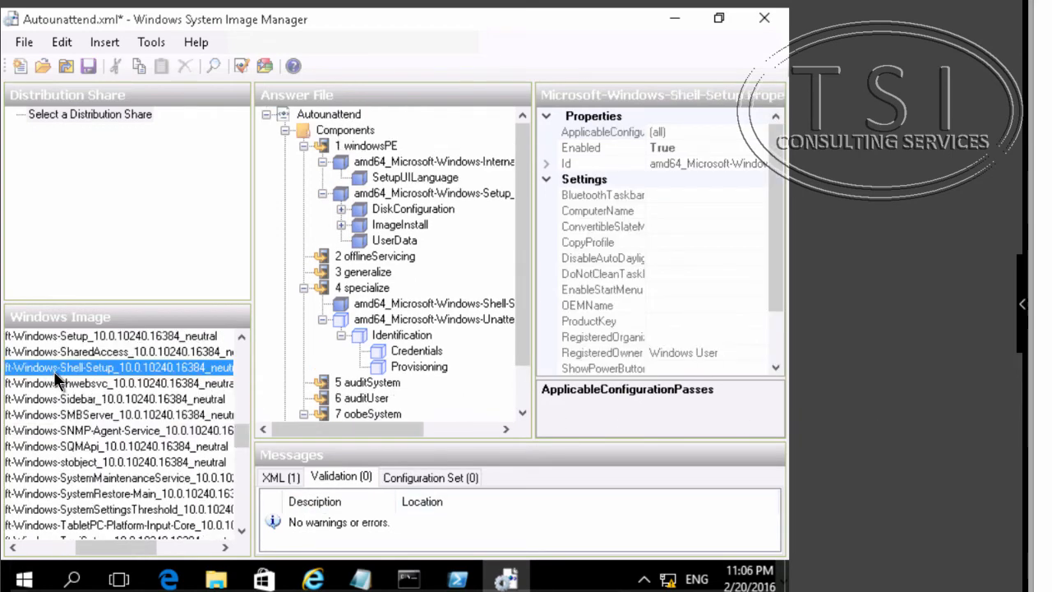
{"action": "right_click", "coordinate": [55, 372]}
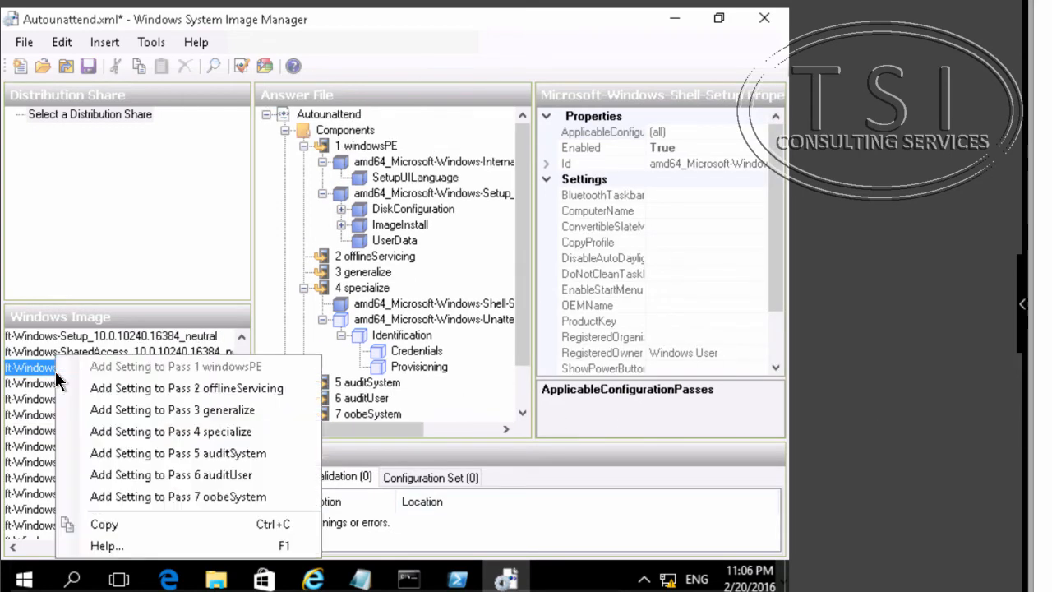
{"action": "left_click", "coordinate": [130, 497]}
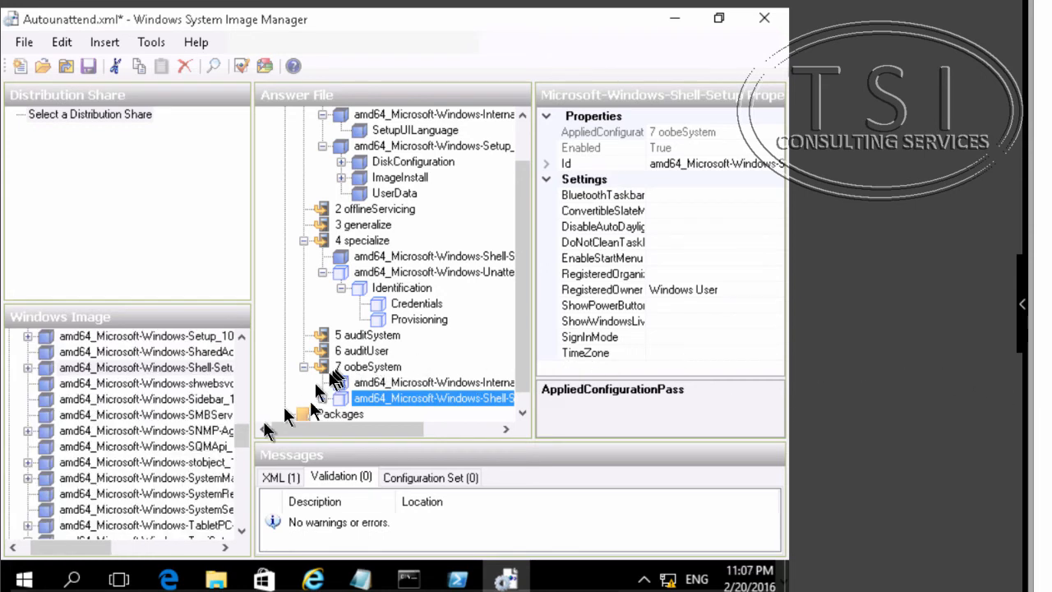
{"action": "right_click", "coordinate": [415, 403]}
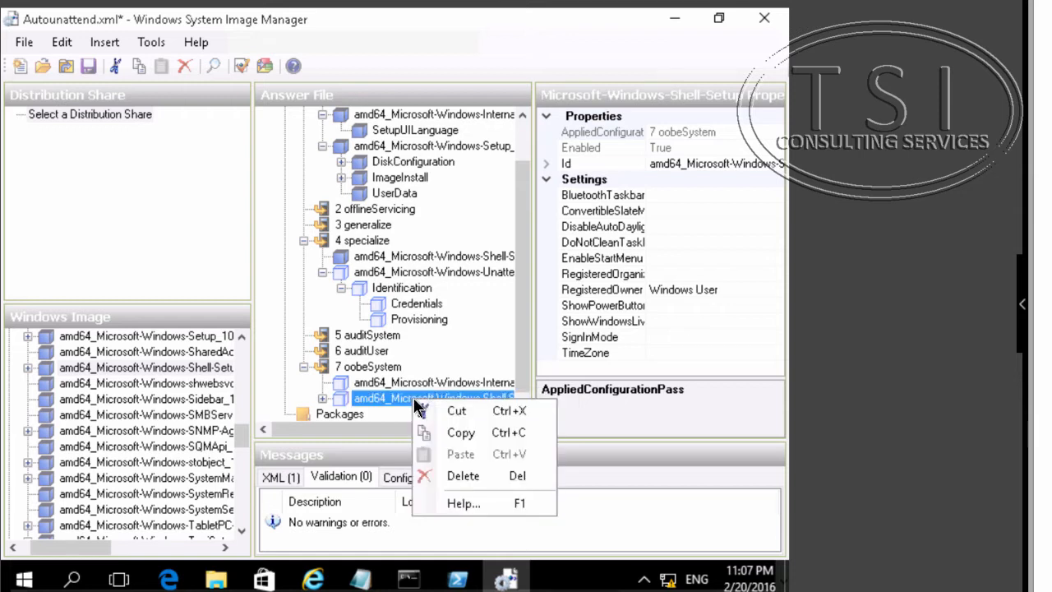
{"action": "left_click", "coordinate": [460, 476]}
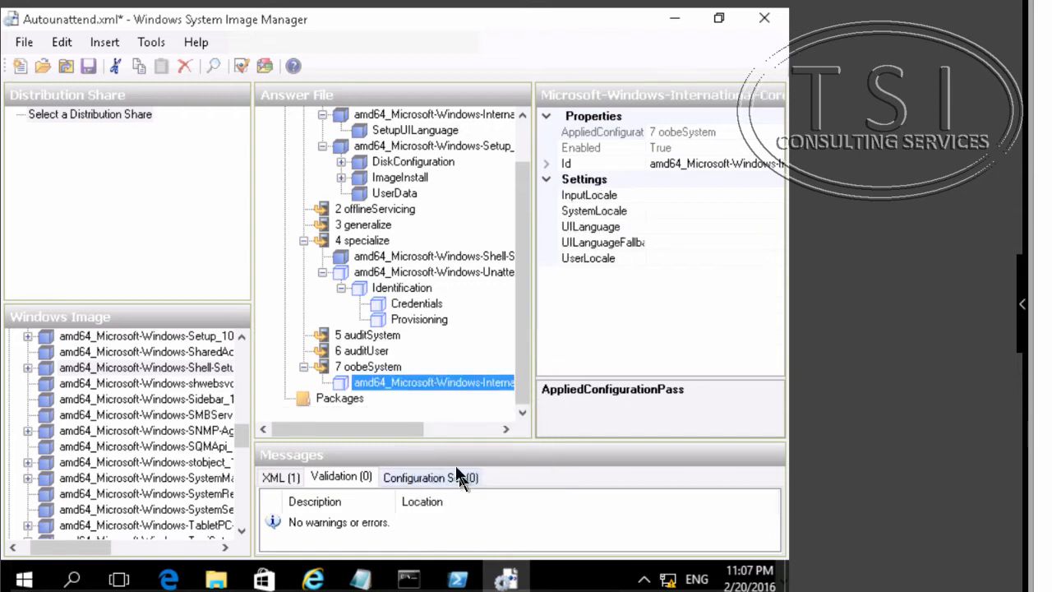
- Add the OOBE setting of the Microsoft-Windows-Shell-Setup component to pass 7 oobeSystem
{"action": "left_click", "coordinate": [28, 368]}
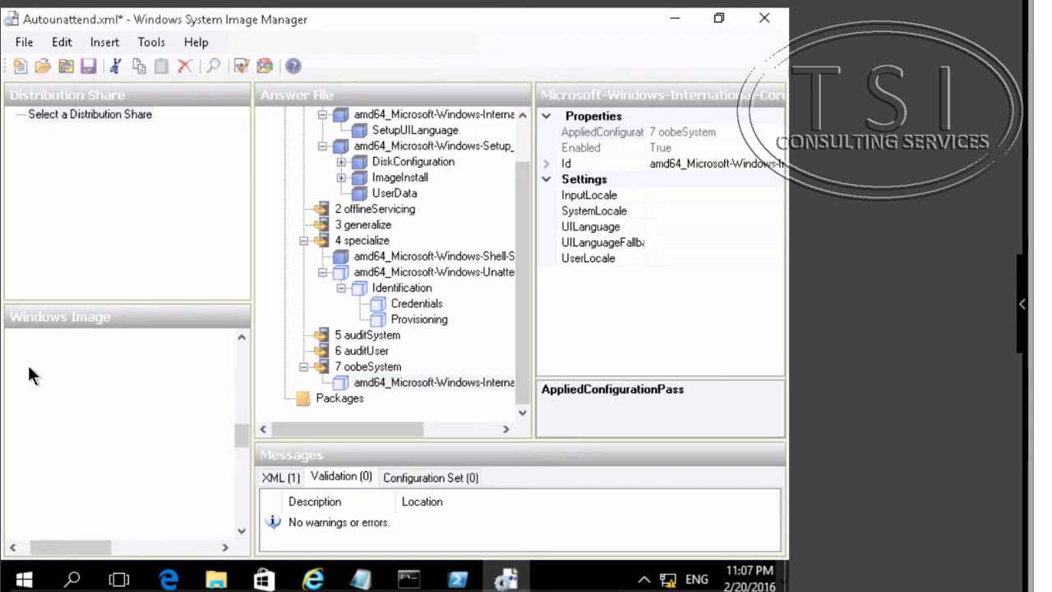
{"action": "scroll", "coordinate": [127, 491], "scroll_direction": "down", "scroll_amount": 1}
{"action": "scroll", "coordinate": [127, 490], "scroll_direction": "down", "scroll_amount": 1}
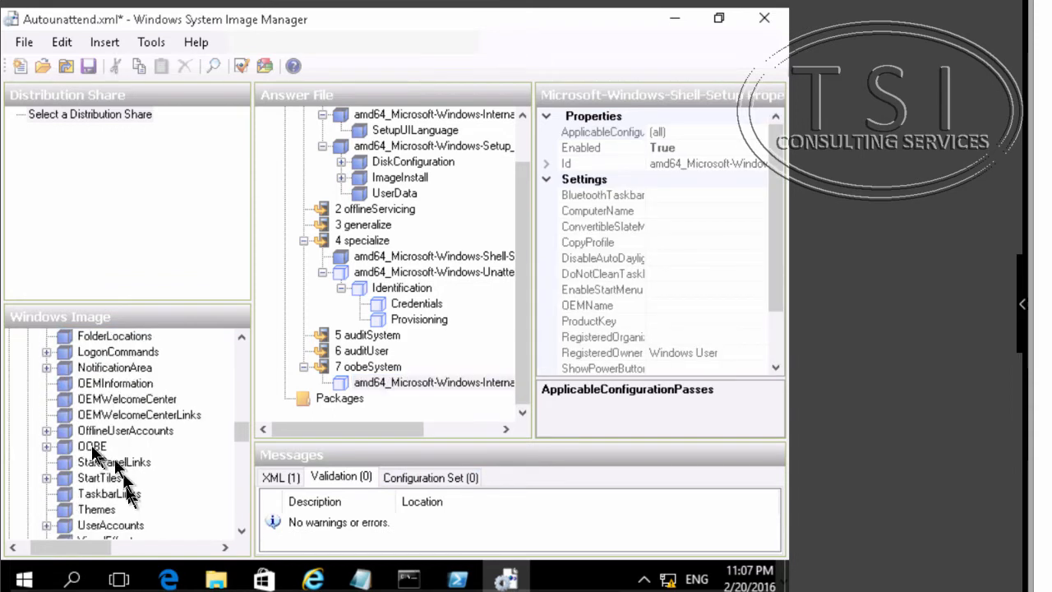
{"action": "left_click", "coordinate": [89, 447]}
{"action": "right_click", "coordinate": [91, 448]}
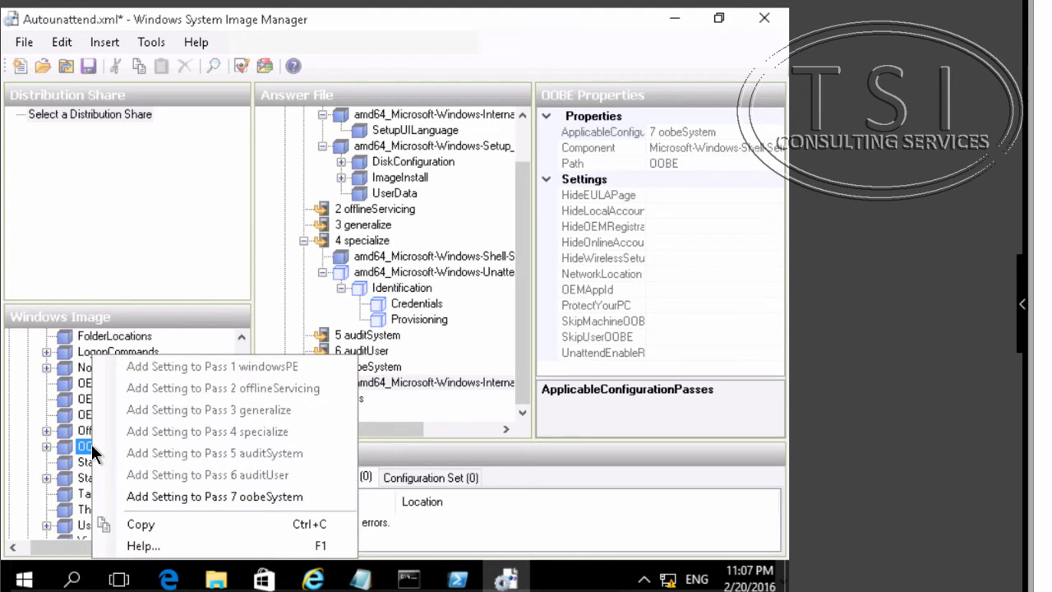
{"action": "left_click", "coordinate": [172, 497]}
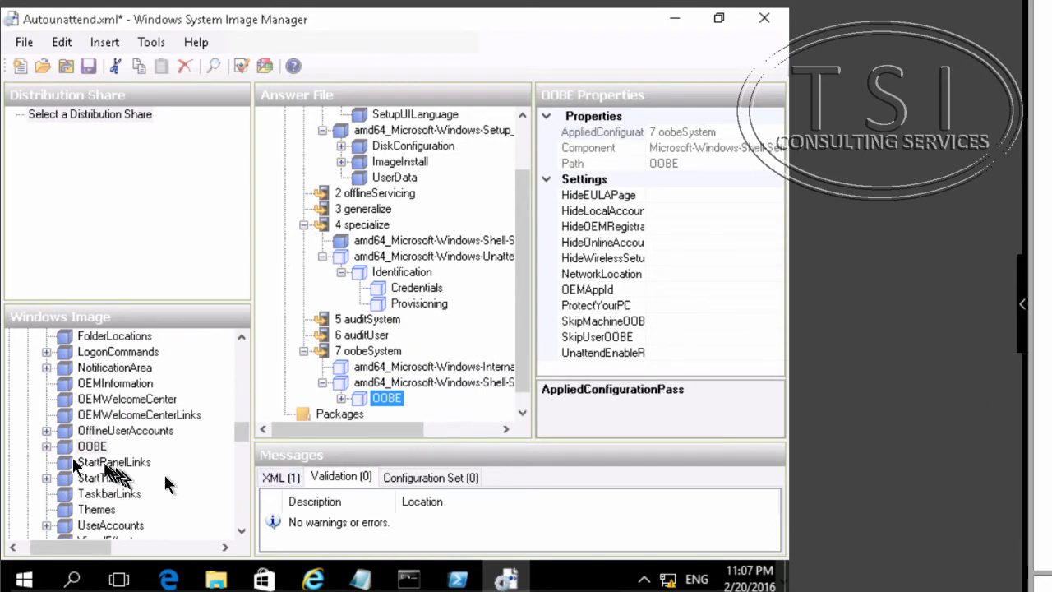
- Add the Shell-Setup UserAccounts AdministratorPassword setting to pass 7 oobeSystem
{"action": "left_click", "coordinate": [80, 526]}
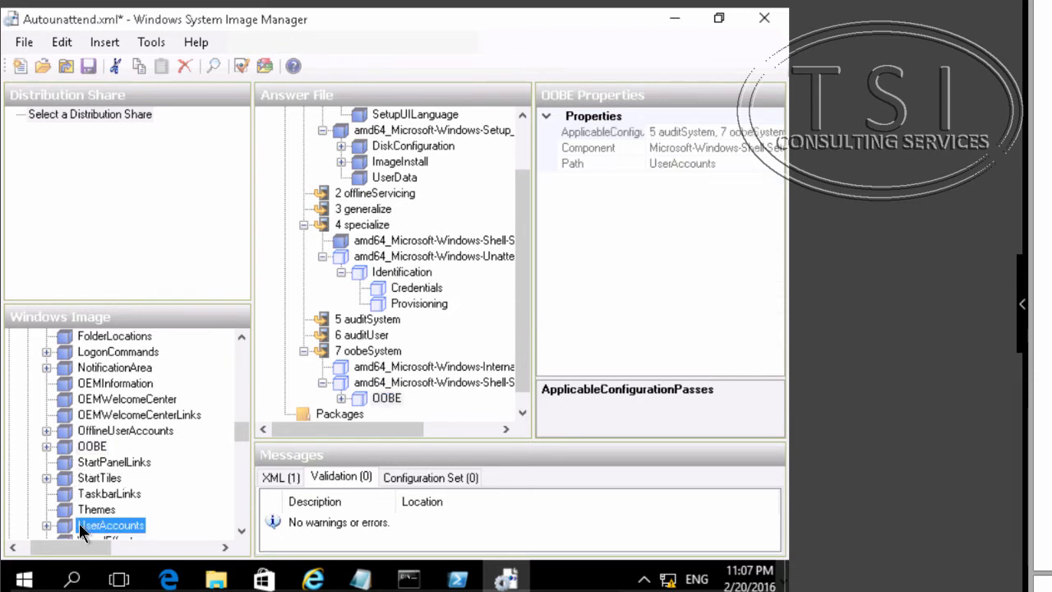
{"action": "scroll", "coordinate": [79, 522], "scroll_direction": "down", "scroll_amount": 1}
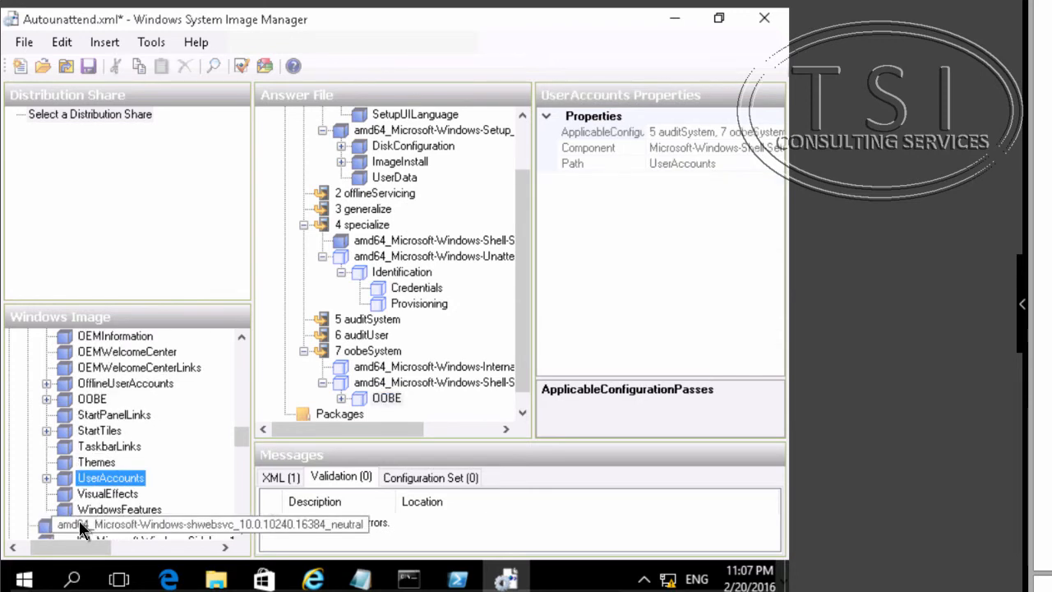
{"action": "left_click", "coordinate": [45, 478]}
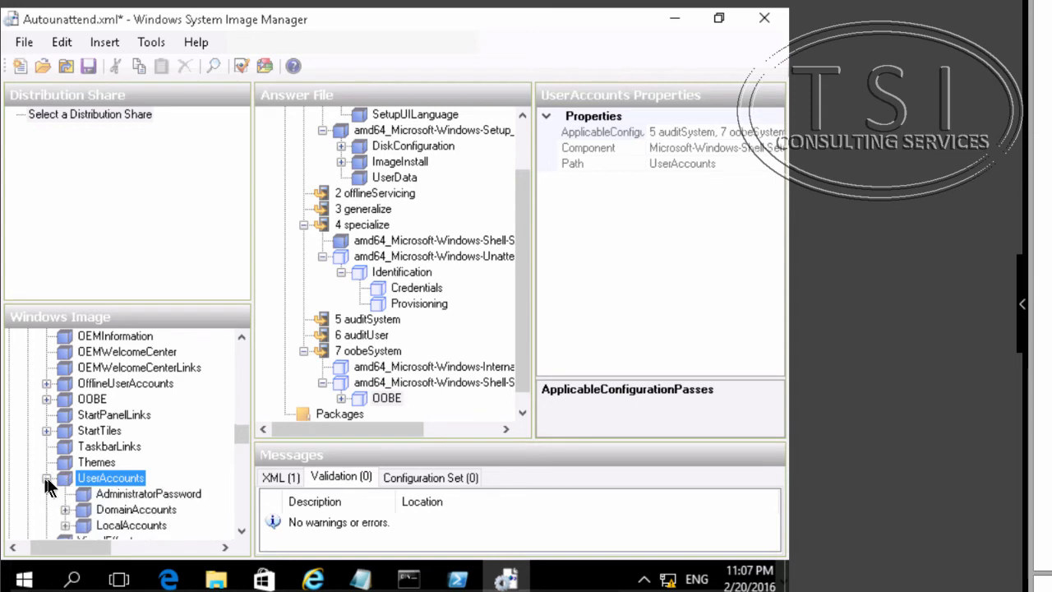
{"action": "left_click", "coordinate": [149, 493]}
{"action": "right_click", "coordinate": [151, 498]}
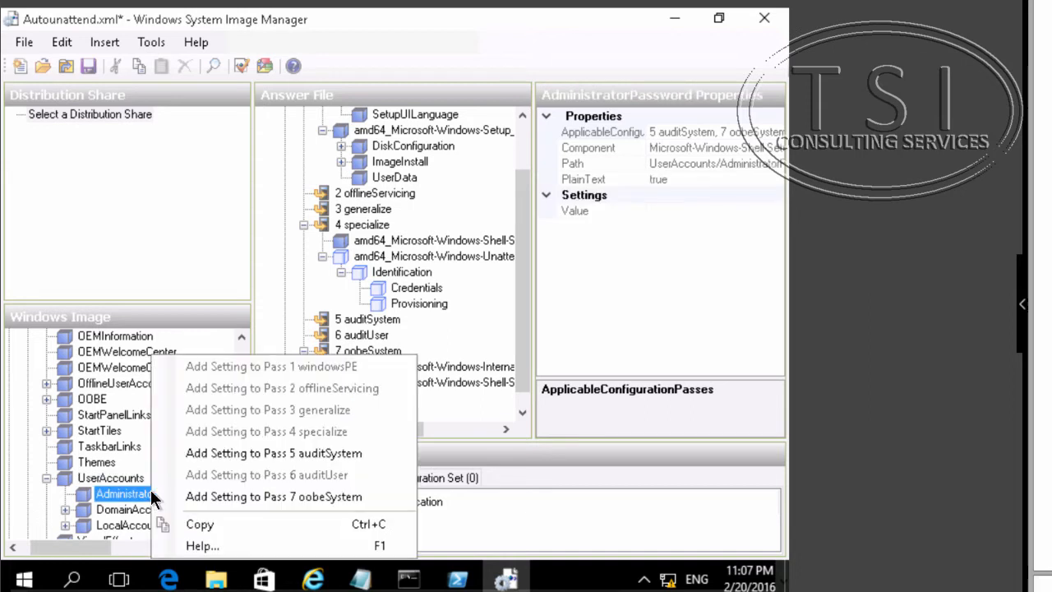
{"action": "left_click", "coordinate": [190, 498]}
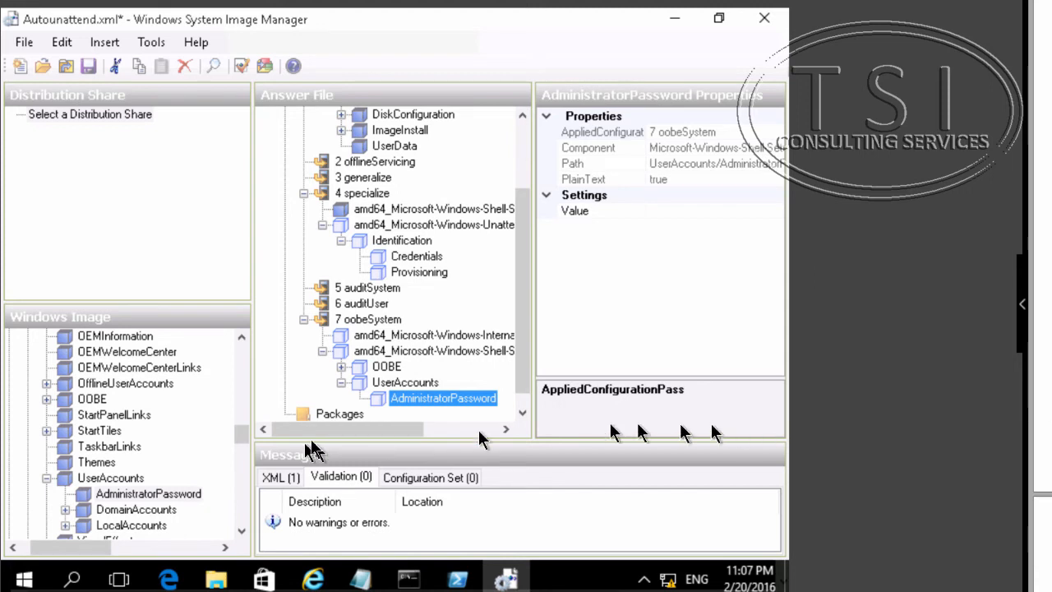
- Add the UserAccounts LocalAccounts LocalAccount setting to pass 7 oobeSystem
{"action": "scroll", "coordinate": [91, 497], "scroll_direction": "down", "scroll_amount": 1}
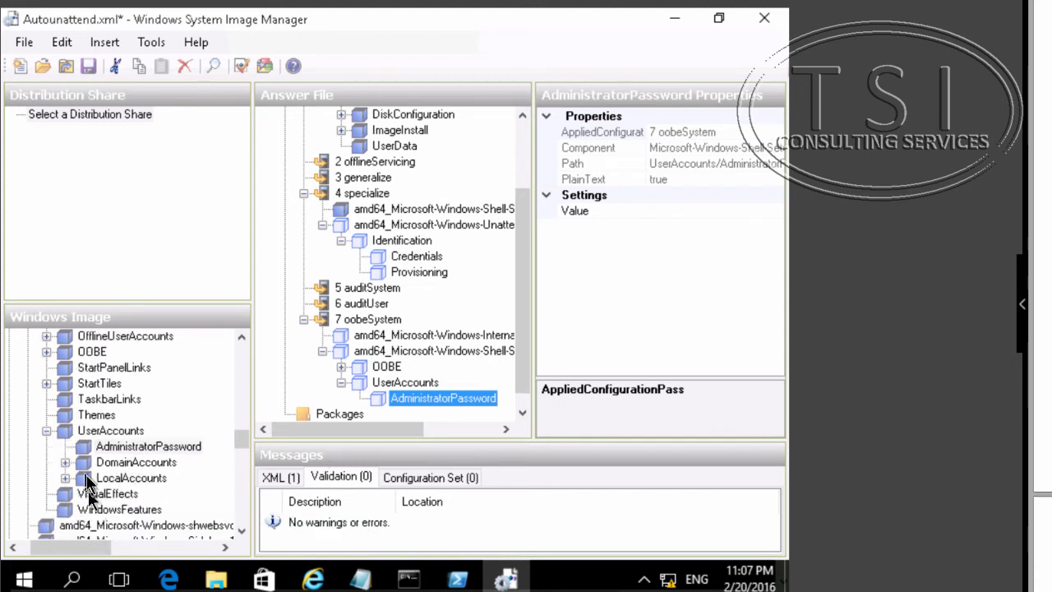
{"action": "left_click", "coordinate": [69, 478]}
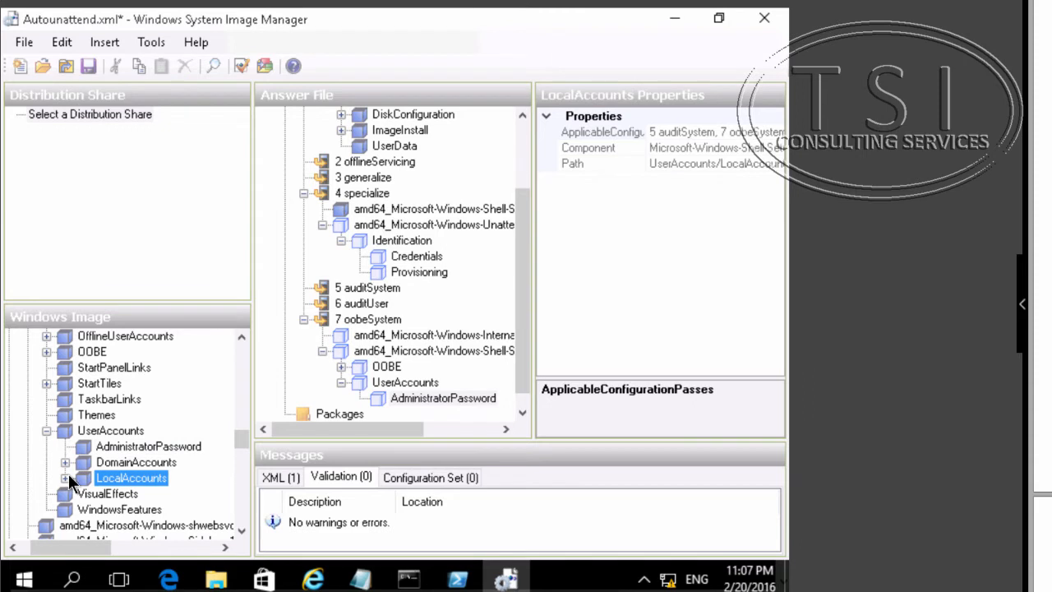
{"action": "left_click", "coordinate": [66, 478]}
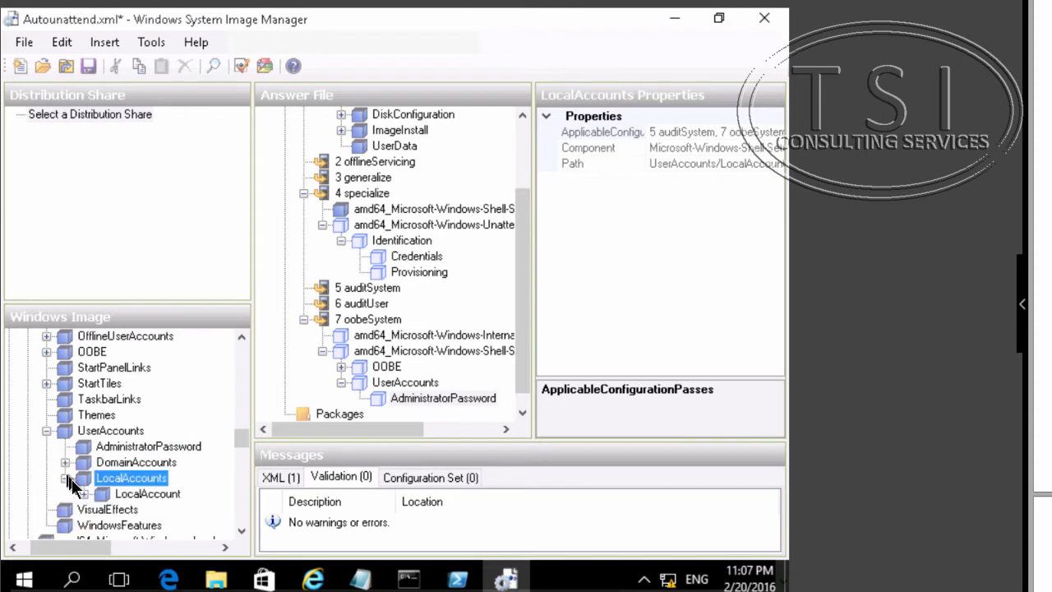
{"action": "right_click", "coordinate": [118, 497]}
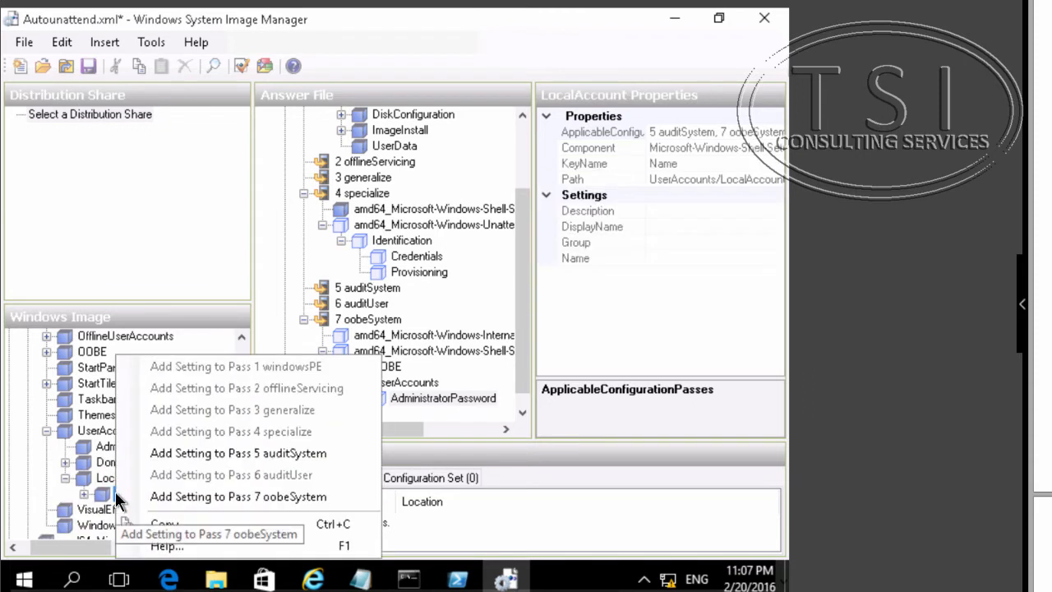
{"action": "left_click", "coordinate": [185, 498]}
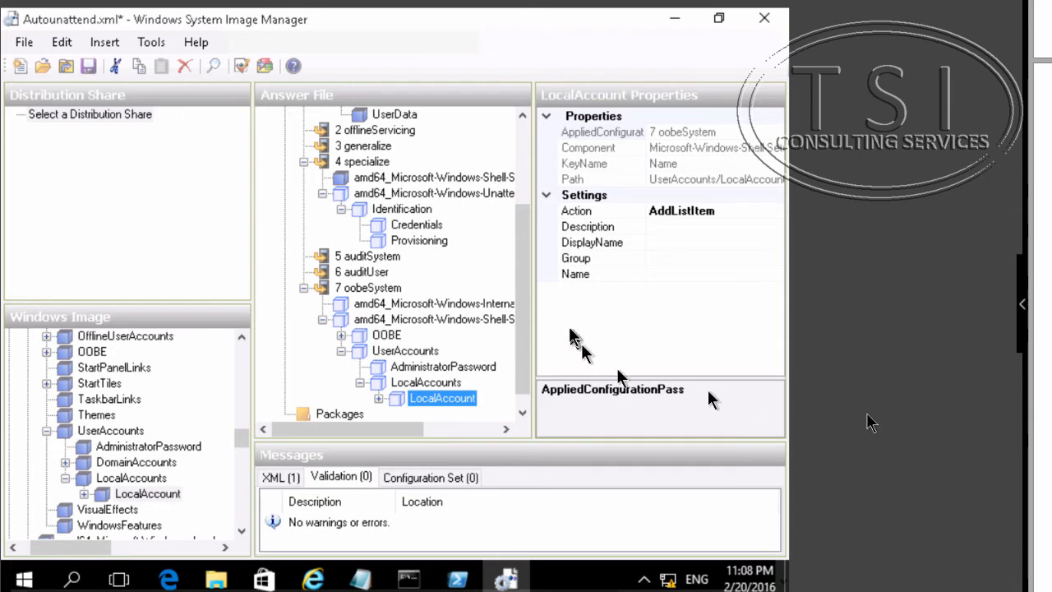
- Set InputLocale of the oobeSystem International-Core component to en-us
{"action": "left_click_drag", "start_coordinate": [405, 429], "coordinate": [320, 368]}
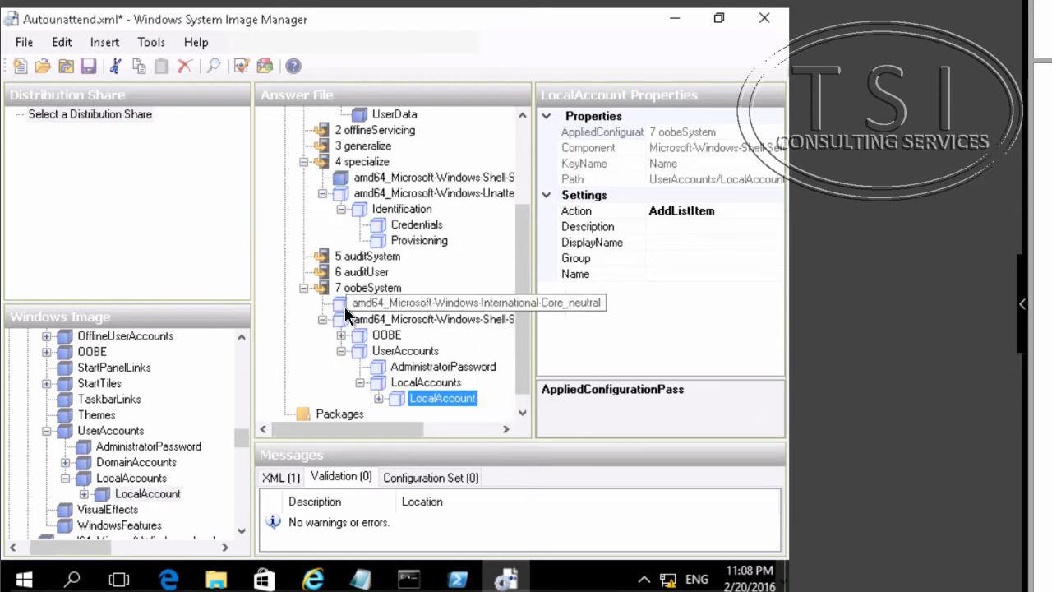
{"action": "left_click", "coordinate": [346, 311]}
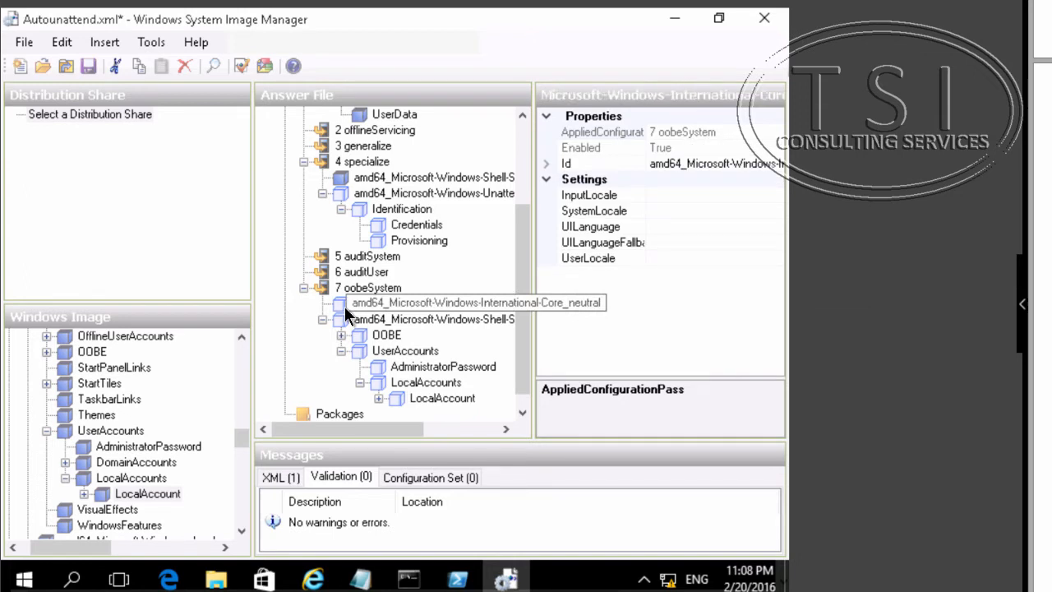
{"action": "left_click", "coordinate": [598, 197]}
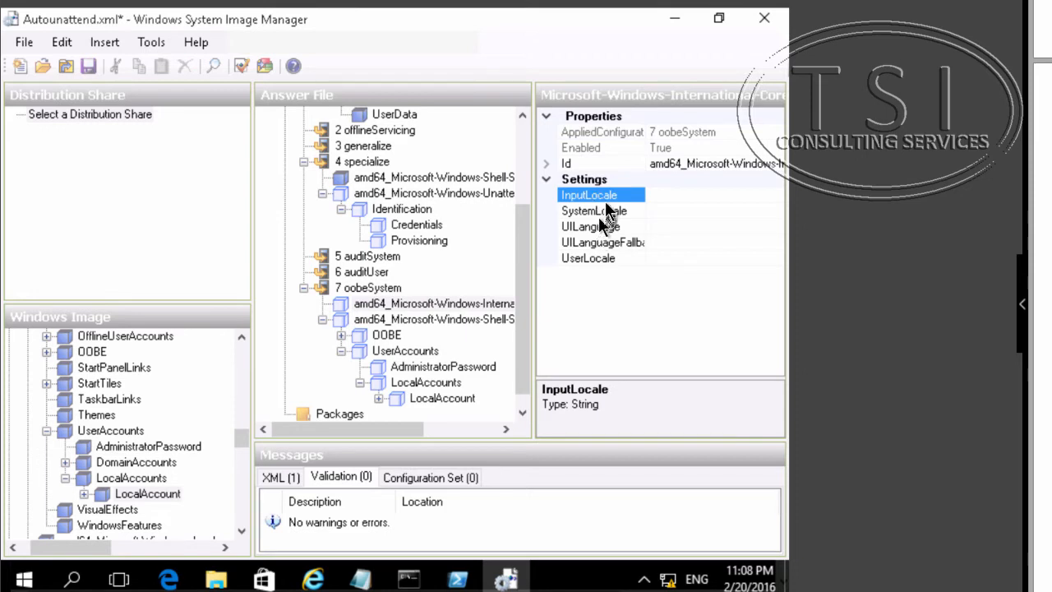
{"action": "left_click", "coordinate": [605, 197]}
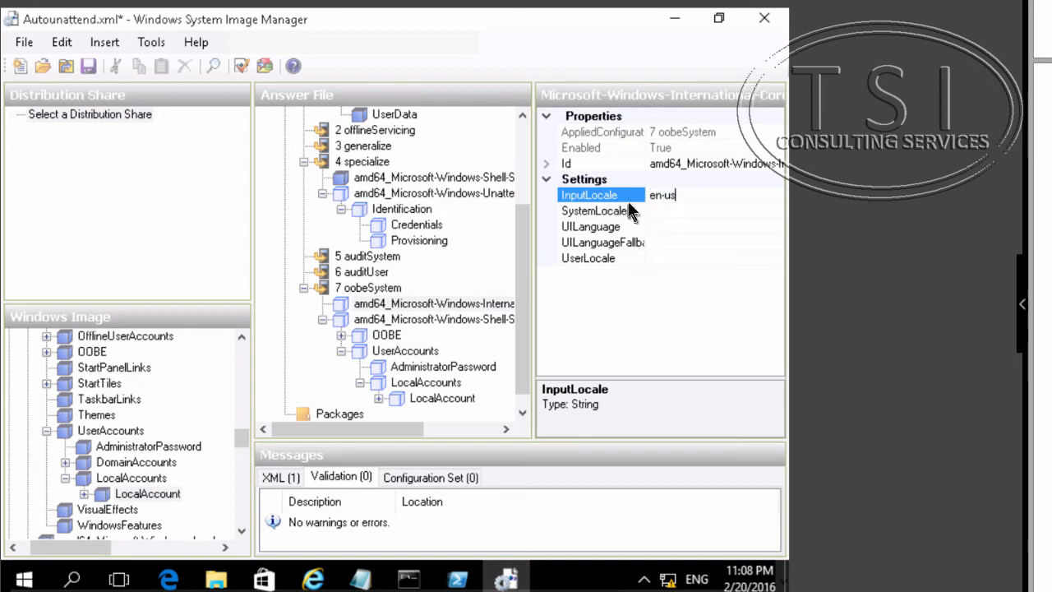
{"action": "key", "text": "Return"}
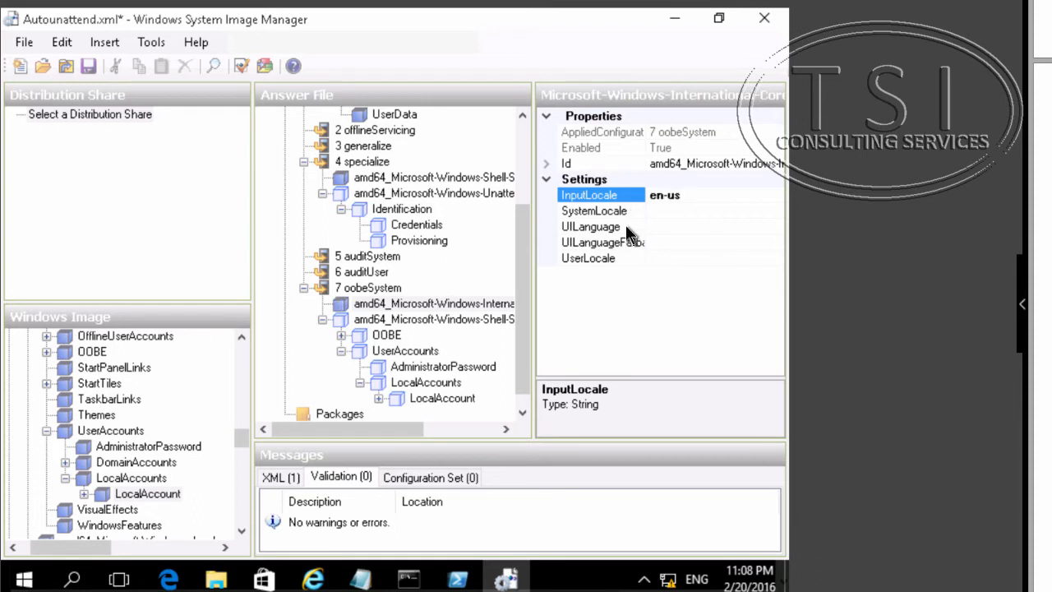
- Set UILanguage and UserLocale of the oobeSystem International-Core component to en-us
{"action": "left_click", "coordinate": [600, 227]}
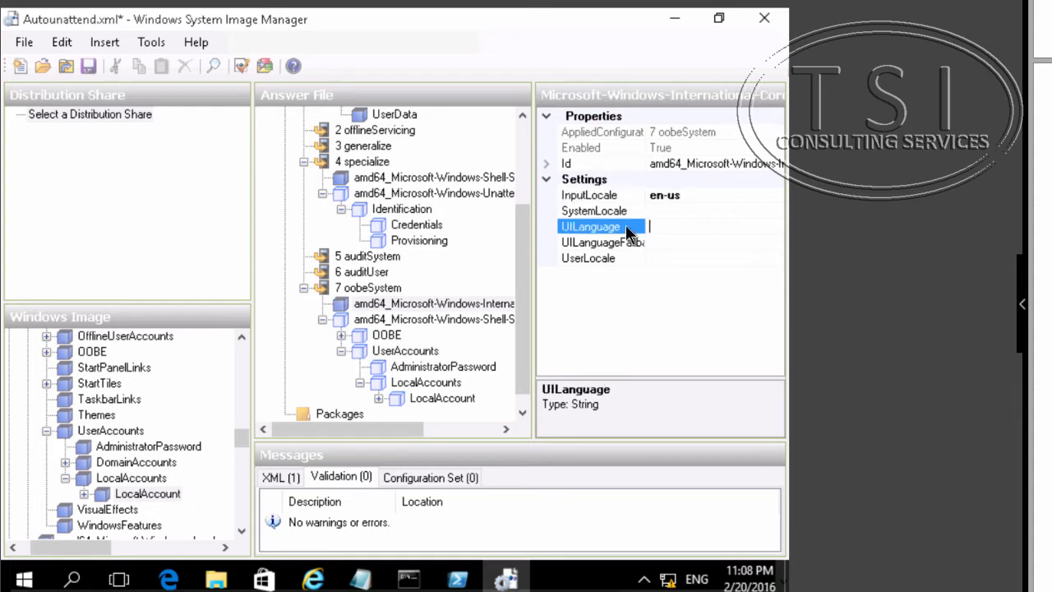
{"action": "type", "text": "en-us"}
{"action": "left_click", "coordinate": [594, 261]}
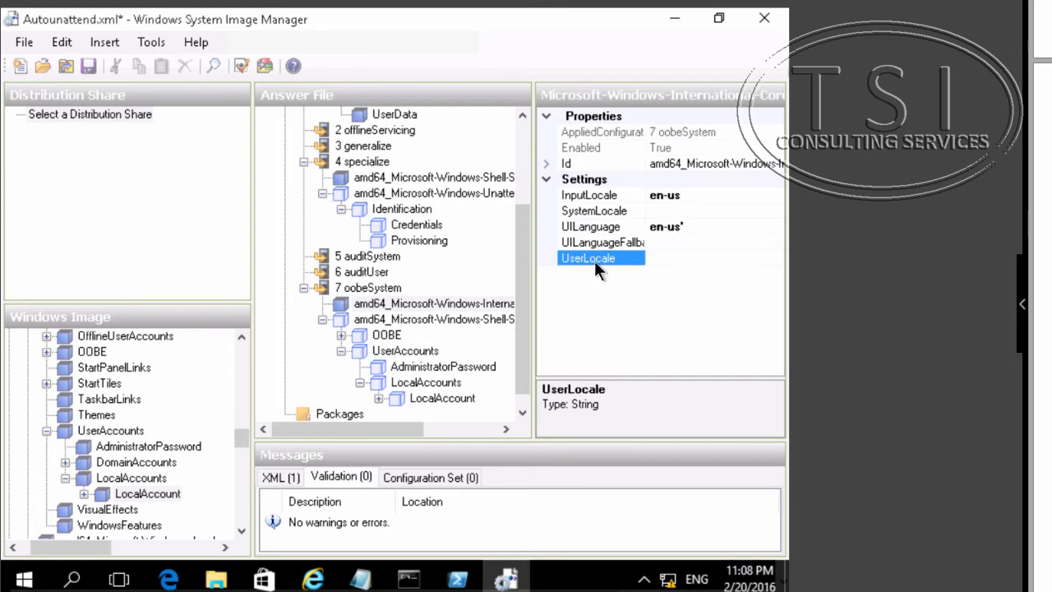
{"action": "type", "text": "en-us"}
{"action": "key", "text": "Return"}
{"action": "left_click", "coordinate": [629, 234]}
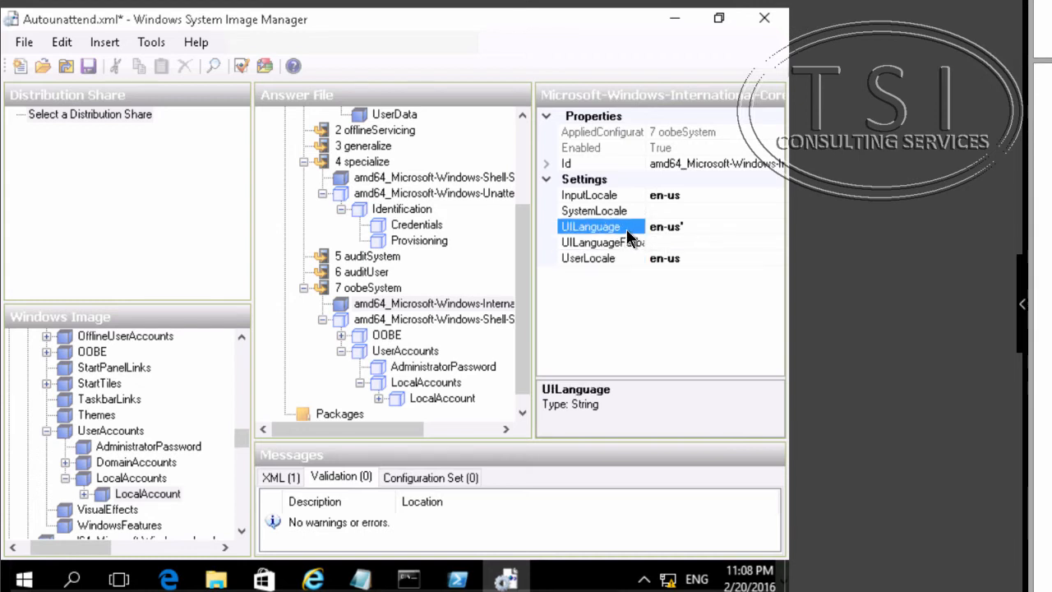
{"action": "left_click", "coordinate": [637, 236]}
{"action": "left_click", "coordinate": [664, 229]}
{"action": "key", "text": "BackSpace"}
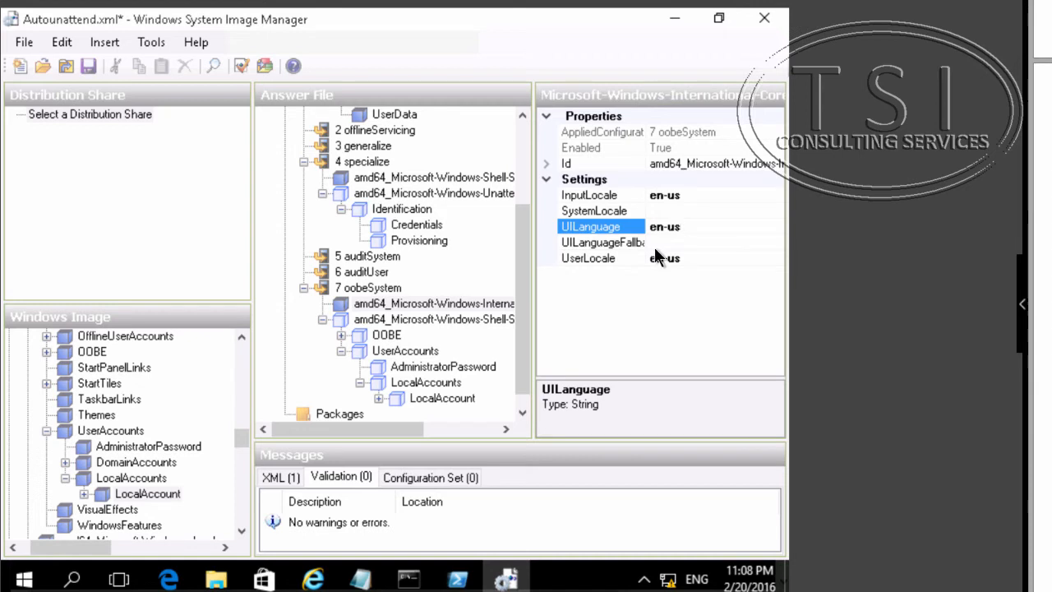
- Set TimeZone of the oobeSystem Shell-Setup component to Pacific Standard Time
{"action": "left_click", "coordinate": [440, 320]}
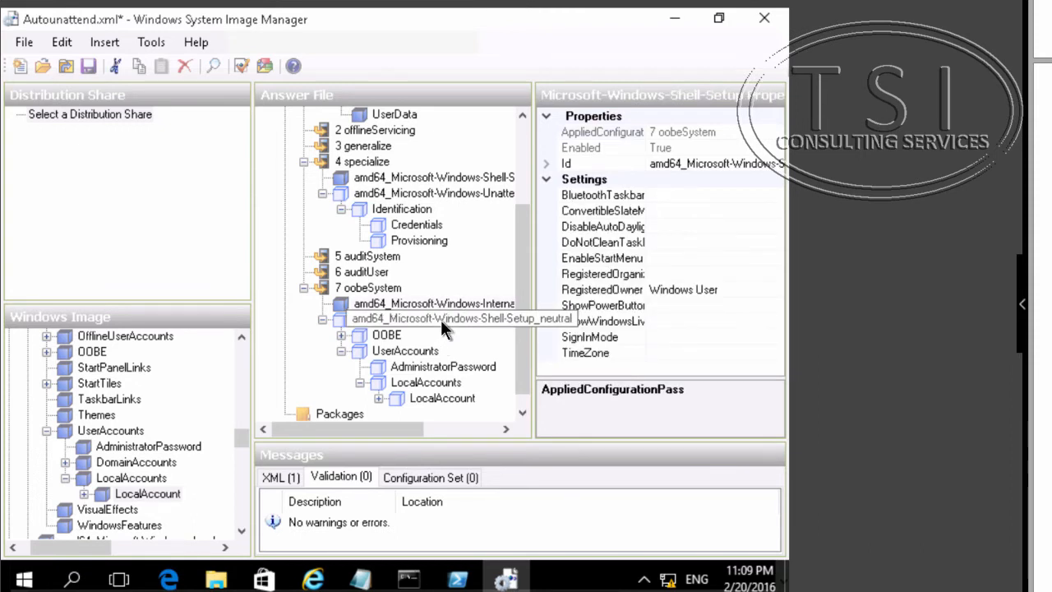
{"action": "left_click", "coordinate": [716, 274]}
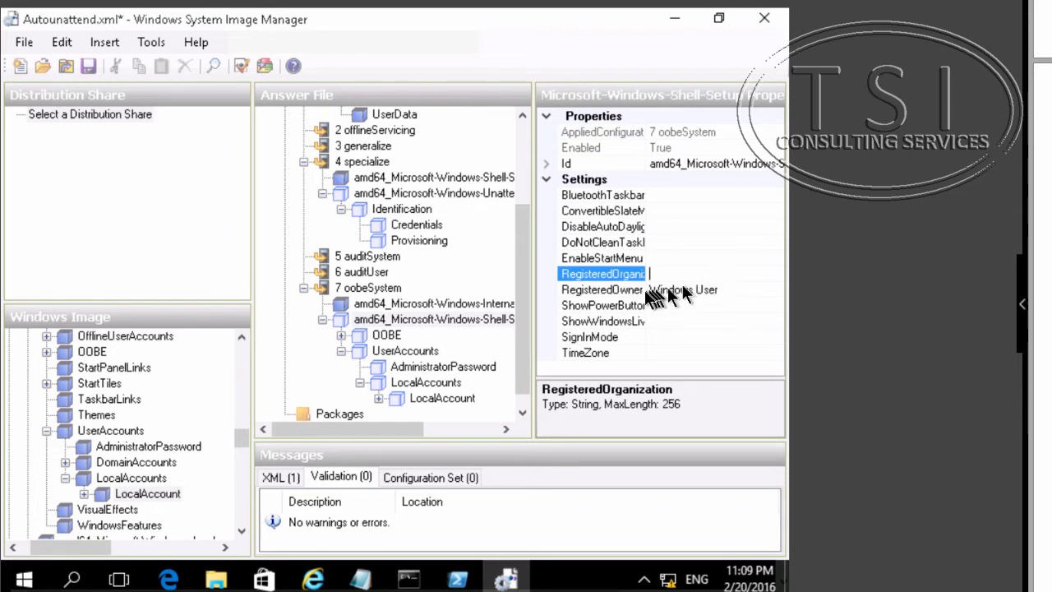
{"action": "left_click", "coordinate": [592, 352]}
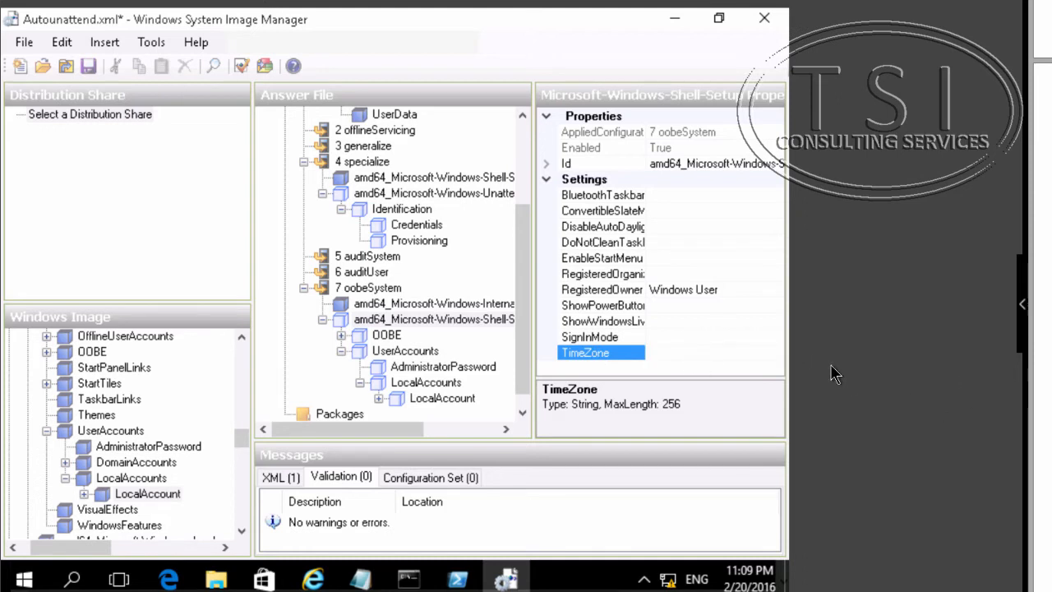
{"action": "type", "text": "Pacific Stan"}
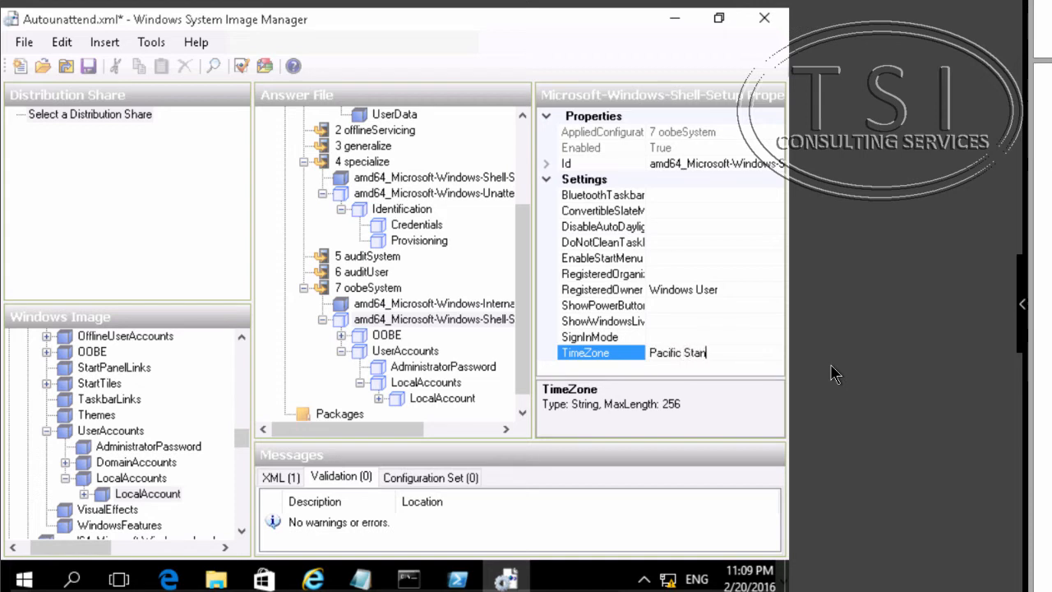
{"action": "type", "text": "dard Time4"}
{"action": "key", "text": "BackSpace"}
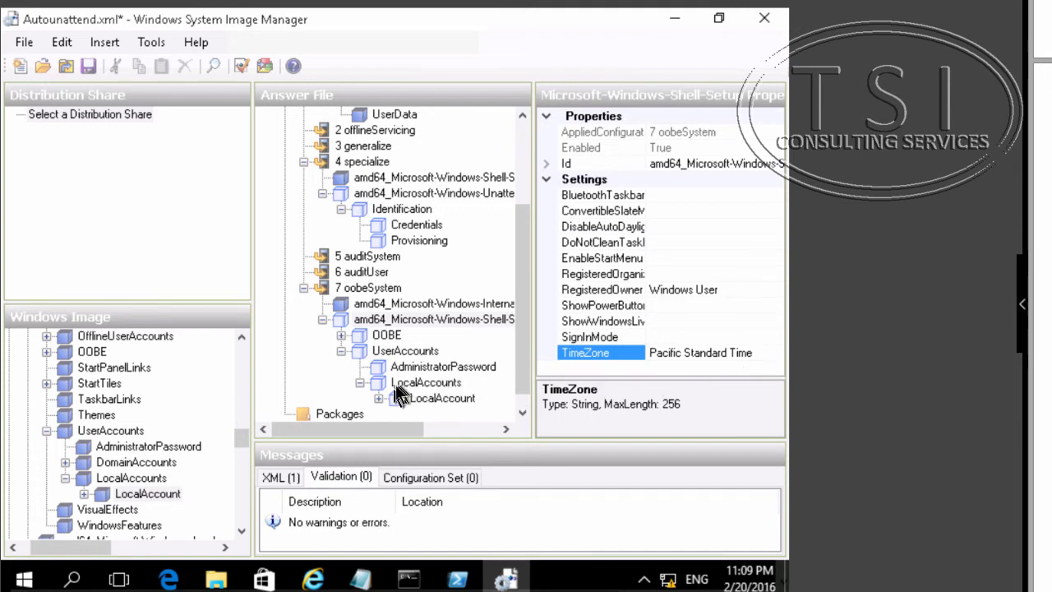
- Set HideEULAPage of the OOBE setting under oobeSystem Shell-Setup to true
{"action": "left_click", "coordinate": [378, 332]}
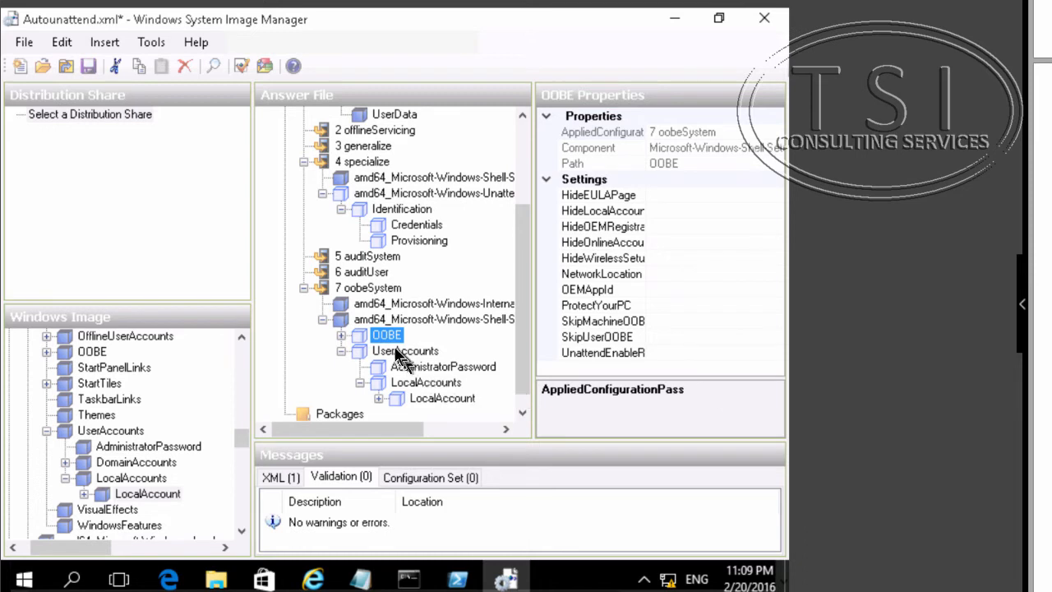
{"action": "left_click", "coordinate": [341, 335]}
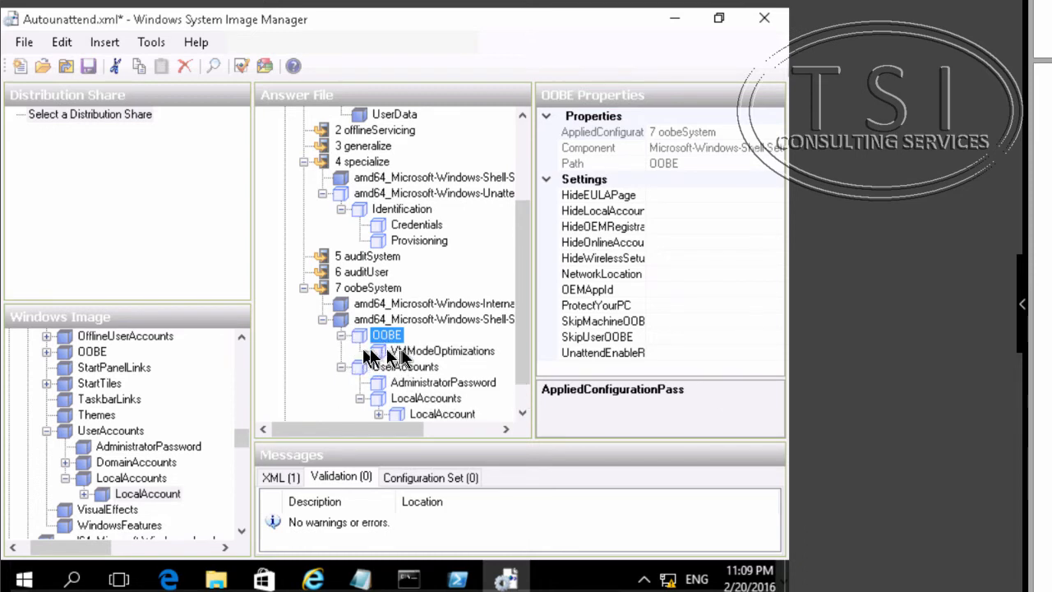
{"action": "left_click", "coordinate": [663, 304]}
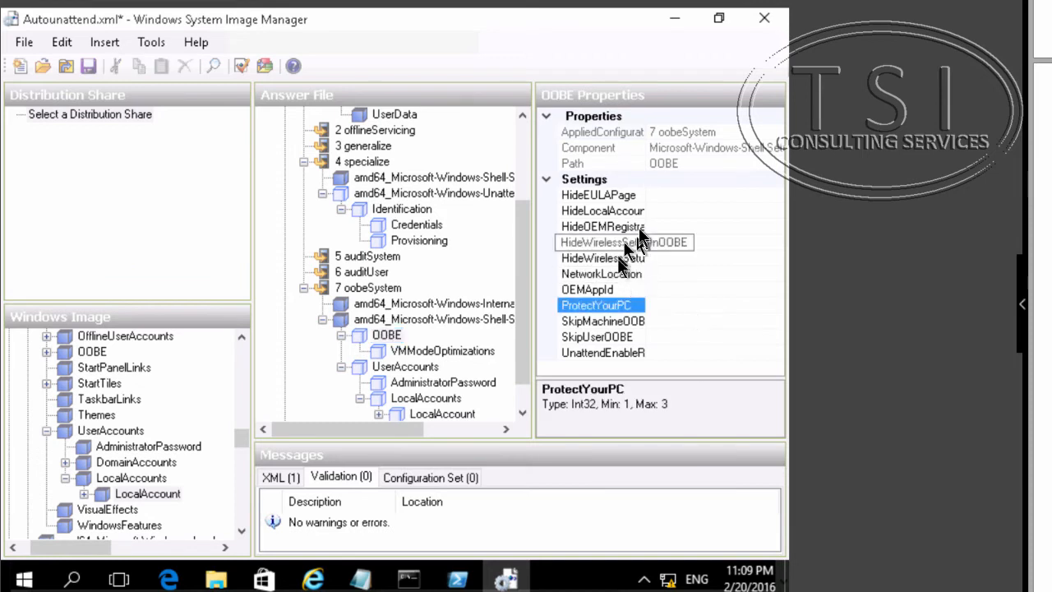
{"action": "left_click", "coordinate": [630, 196]}
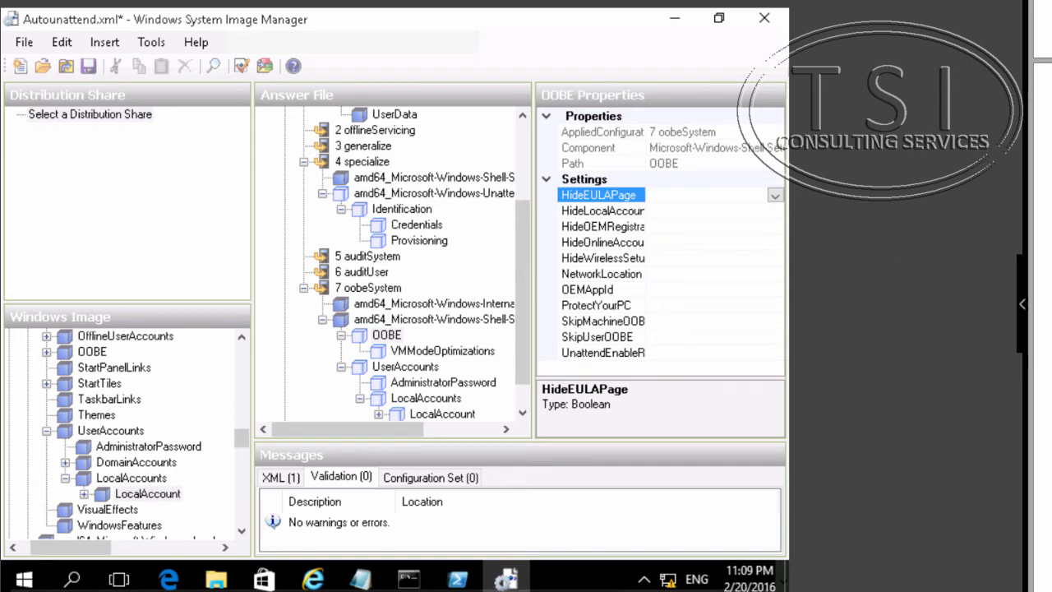
{"action": "key", "text": "alt+Down"}
{"action": "left_click", "coordinate": [661, 210]}
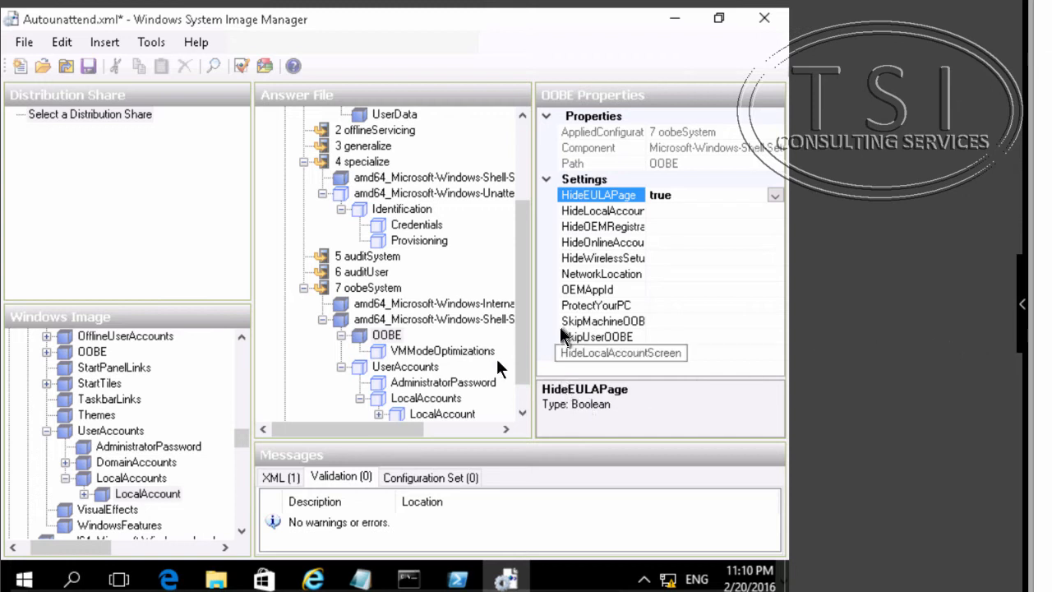
- Write an empty string as the oobeSystem AdministratorPassword value
{"action": "scroll", "coordinate": [430, 393], "scroll_direction": "down", "scroll_amount": 1}
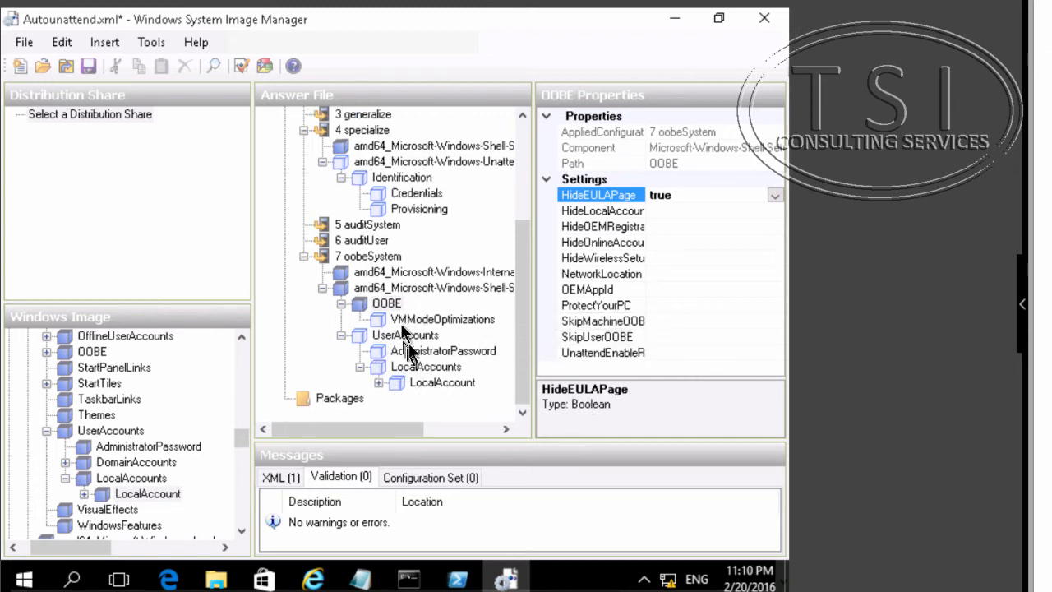
{"action": "left_click", "coordinate": [412, 339]}
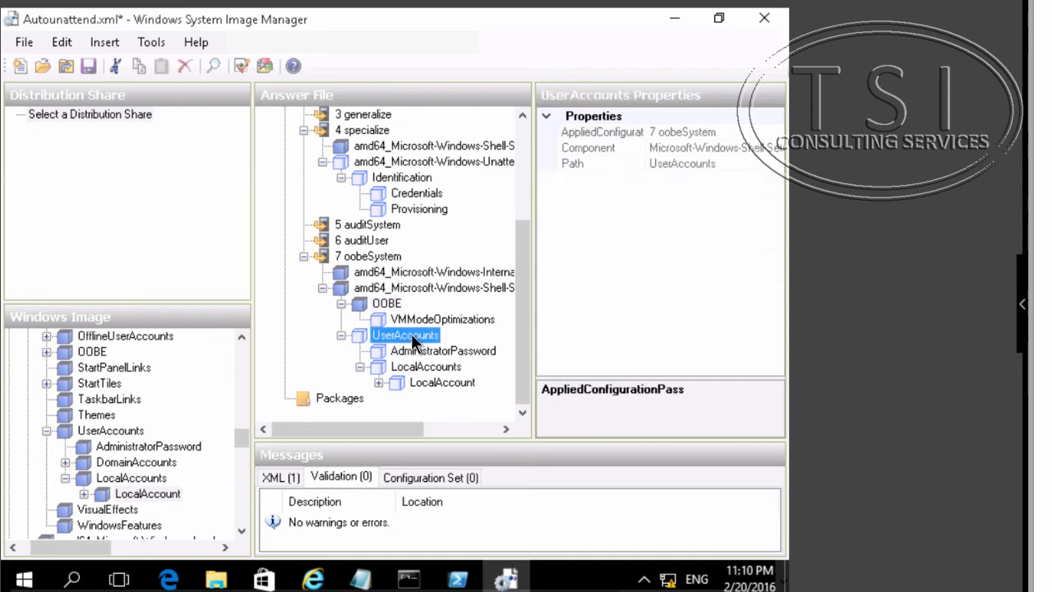
{"action": "left_click", "coordinate": [419, 355]}
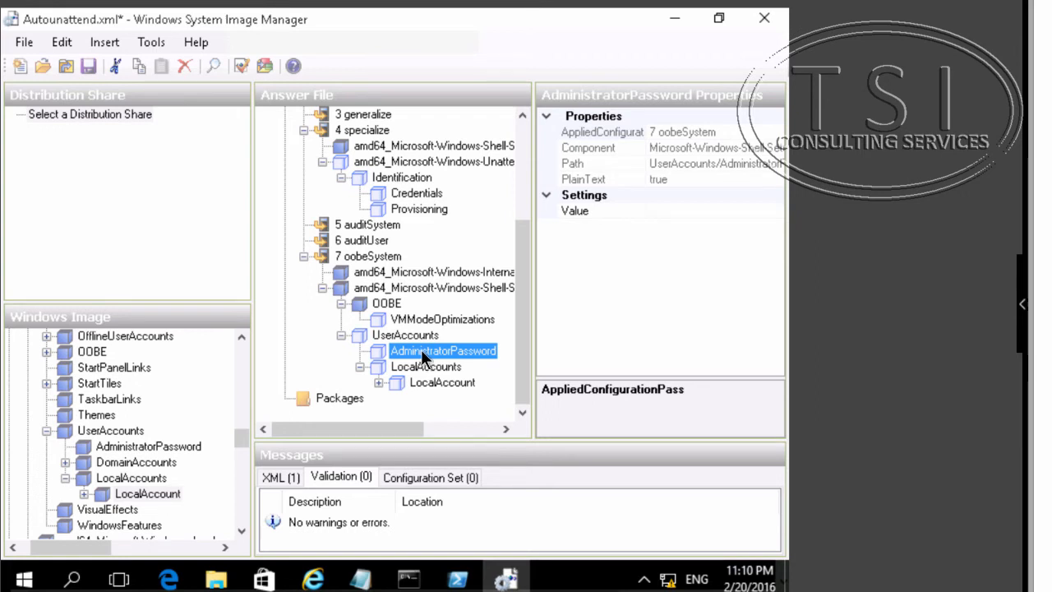
{"action": "left_click", "coordinate": [598, 212]}
{"action": "right_click", "coordinate": [597, 213]}
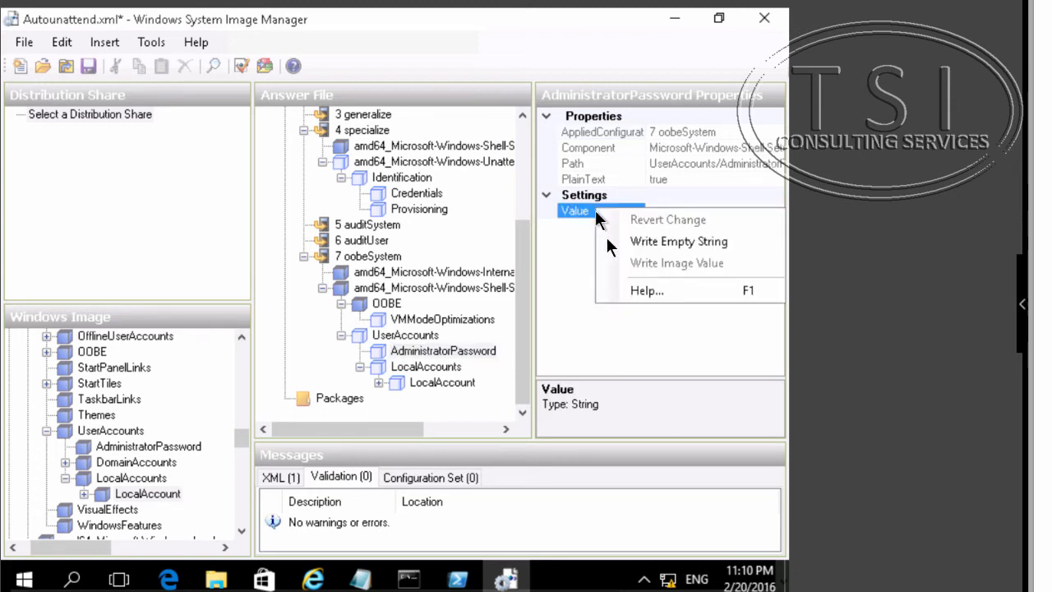
{"action": "left_click", "coordinate": [653, 240]}
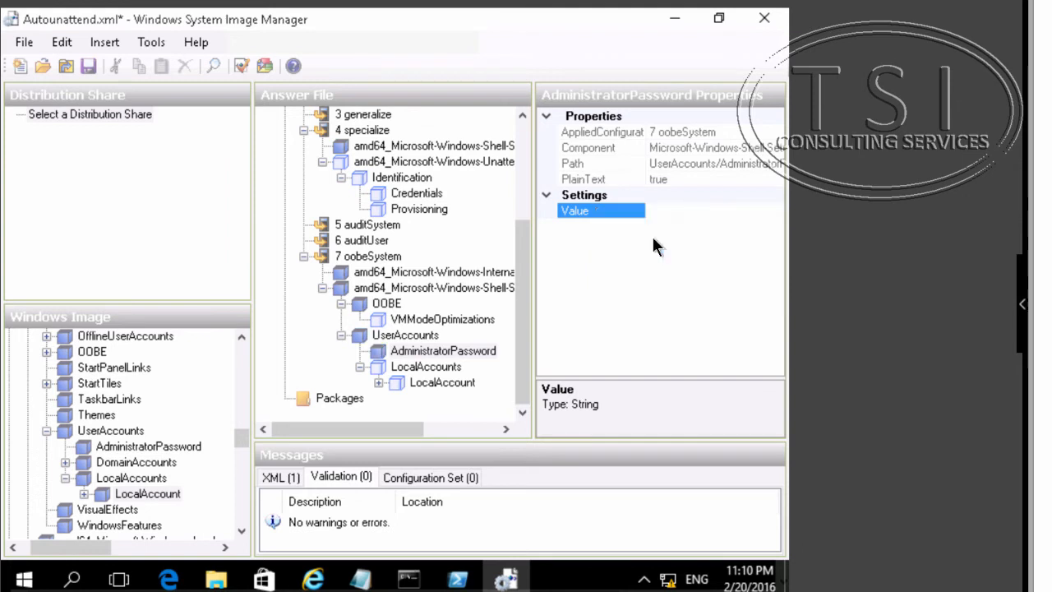
- Expand the LocalAccount setting and set its DisplayName to student
{"action": "left_click", "coordinate": [425, 383]}
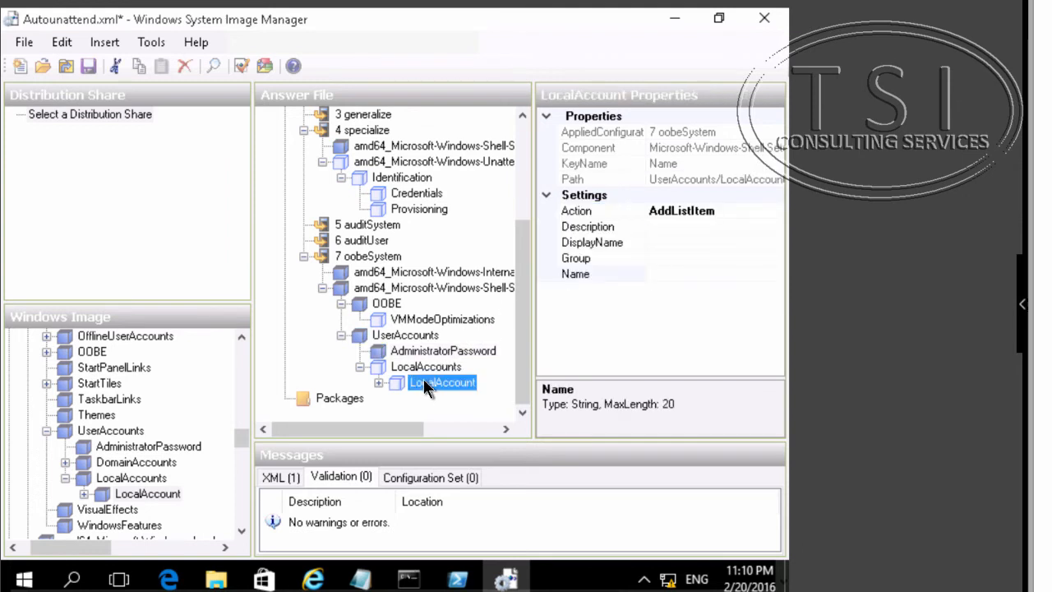
{"action": "left_click", "coordinate": [379, 383]}
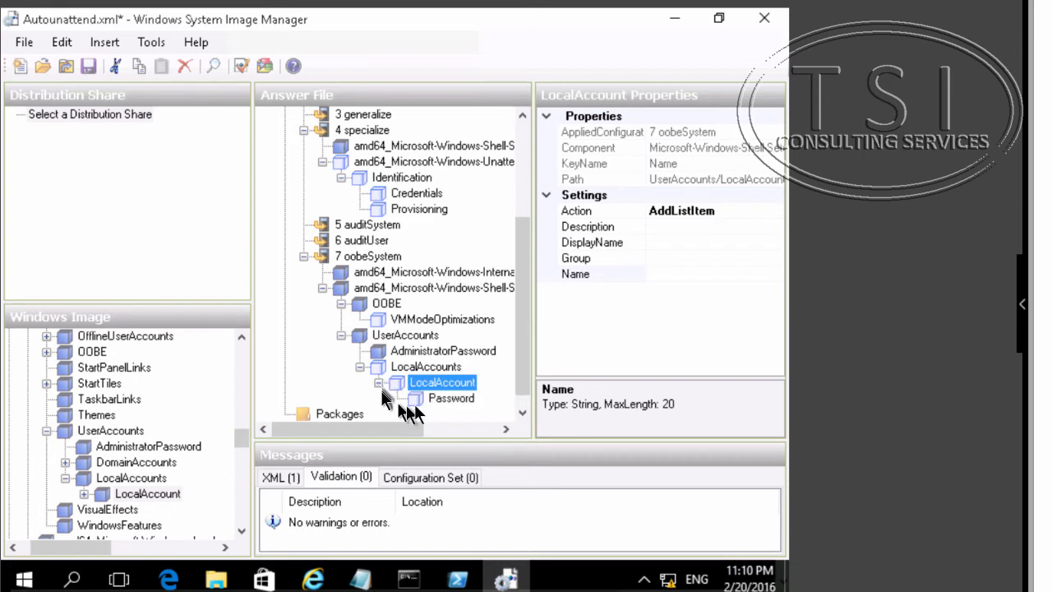
{"action": "left_click", "coordinate": [592, 274]}
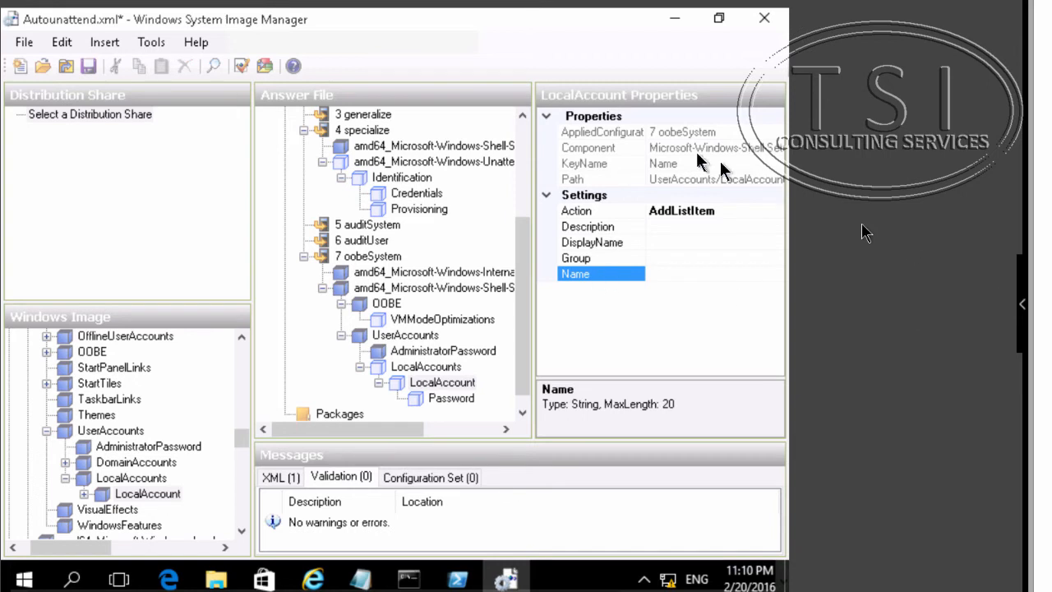
{"action": "left_click", "coordinate": [627, 244]}
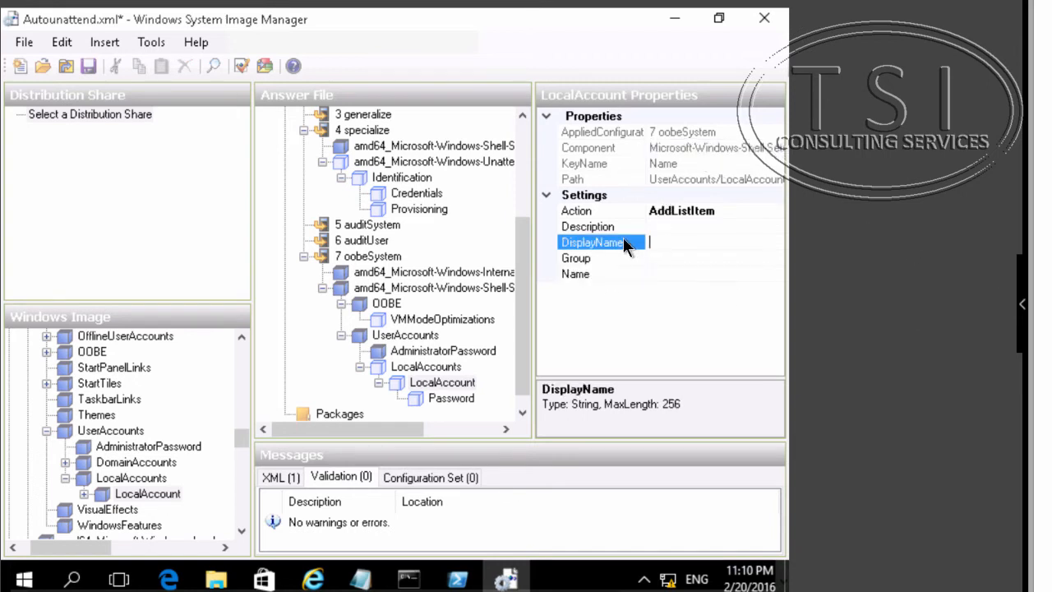
{"action": "type", "text": "STudent"}
{"action": "key", "text": "BackSpace"}
{"action": "key", "text": "BackSpace"}
{"action": "key", "text": "BackSpace"}
{"action": "key", "text": "BackSpace"}
{"action": "key", "text": "BackSpace"}
{"action": "key", "text": "BackSpace"}
{"action": "key", "text": "BackSpace"}
{"action": "type", "text": "tudent"}
{"action": "key", "text": "Left"}
{"action": "key", "text": "Left"}
{"action": "key", "text": "Left"}
{"action": "key", "text": "Left"}
{"action": "key", "text": "Left"}
{"action": "type", "text": "s"}
{"action": "key", "text": "Return"}
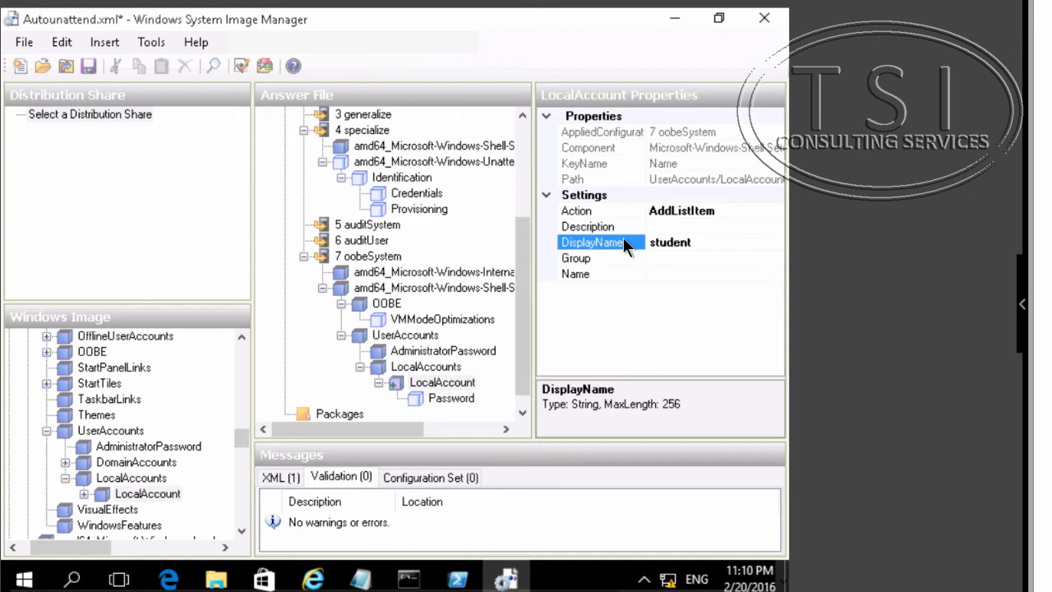
- Set the LocalAccount's Group to Administrators and its Name to Student
{"action": "left_click", "coordinate": [625, 261]}
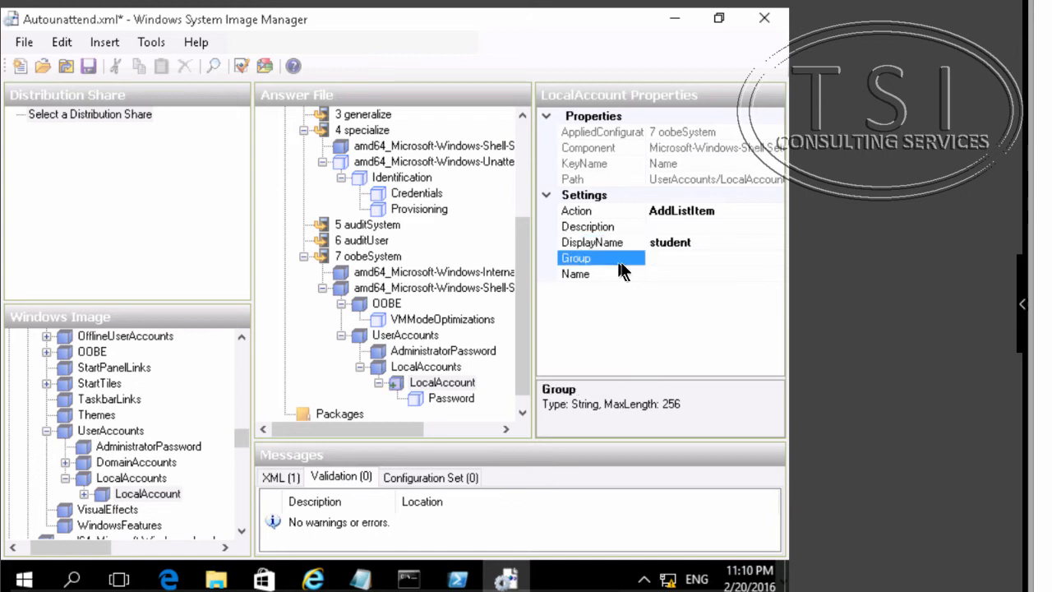
{"action": "type", "text": "Administrators"}
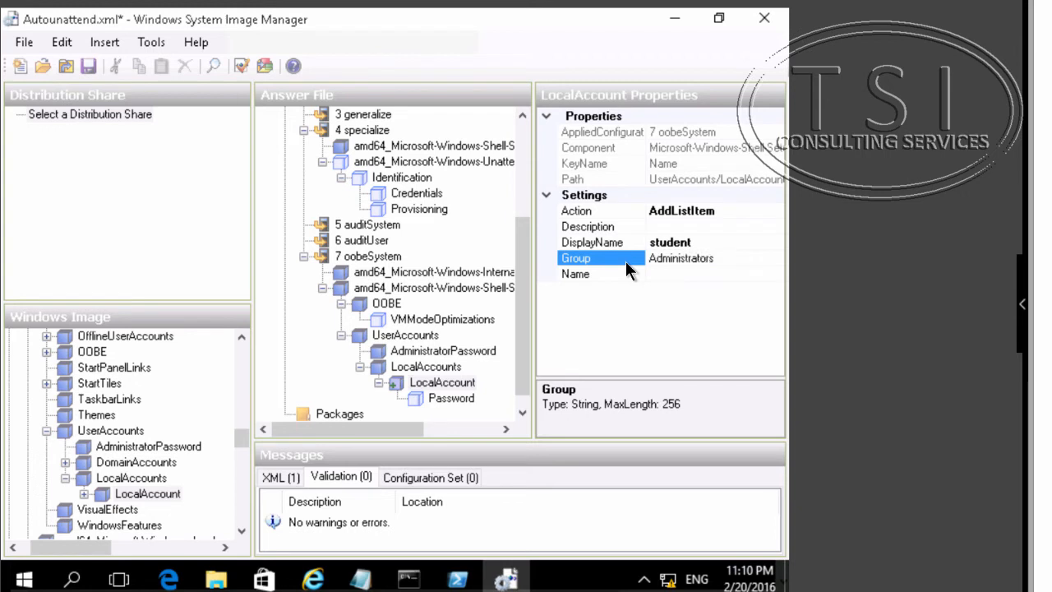
{"action": "key", "text": "Return"}
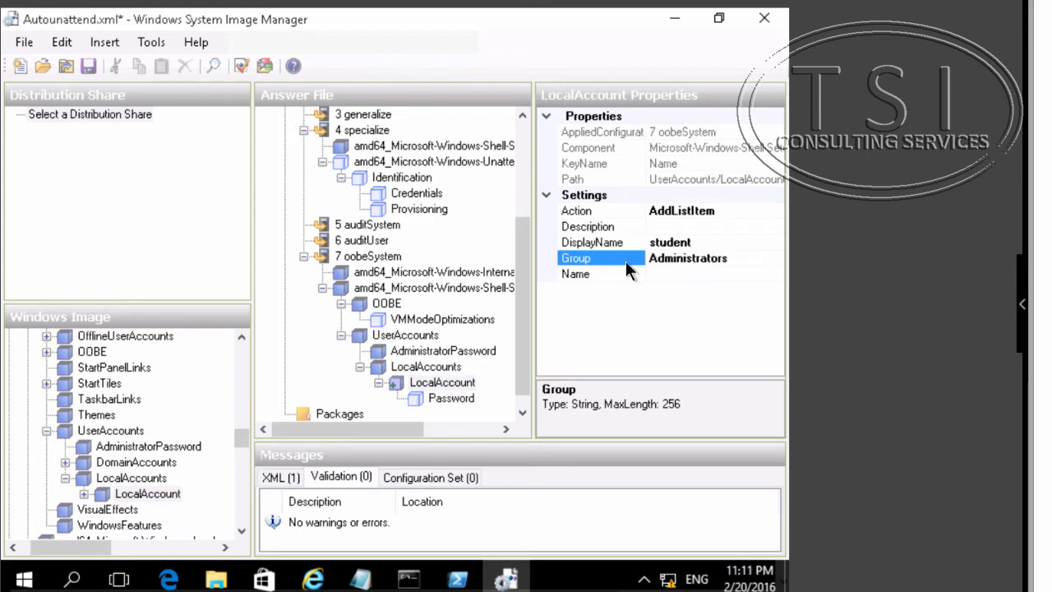
{"action": "left_click", "coordinate": [636, 276]}
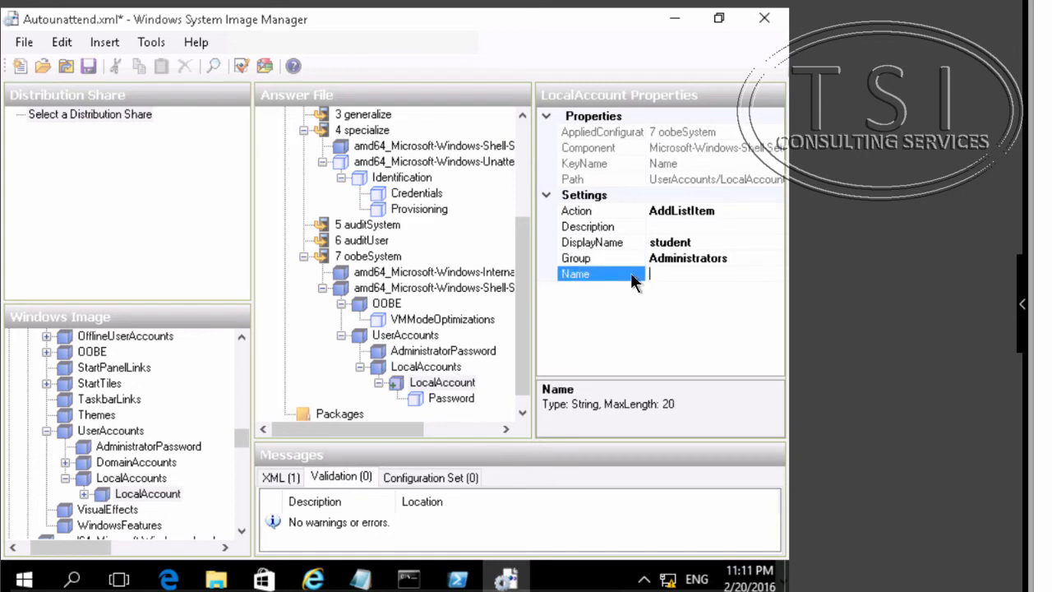
{"action": "type", "text": "Student"}
{"action": "key", "text": "Return"}
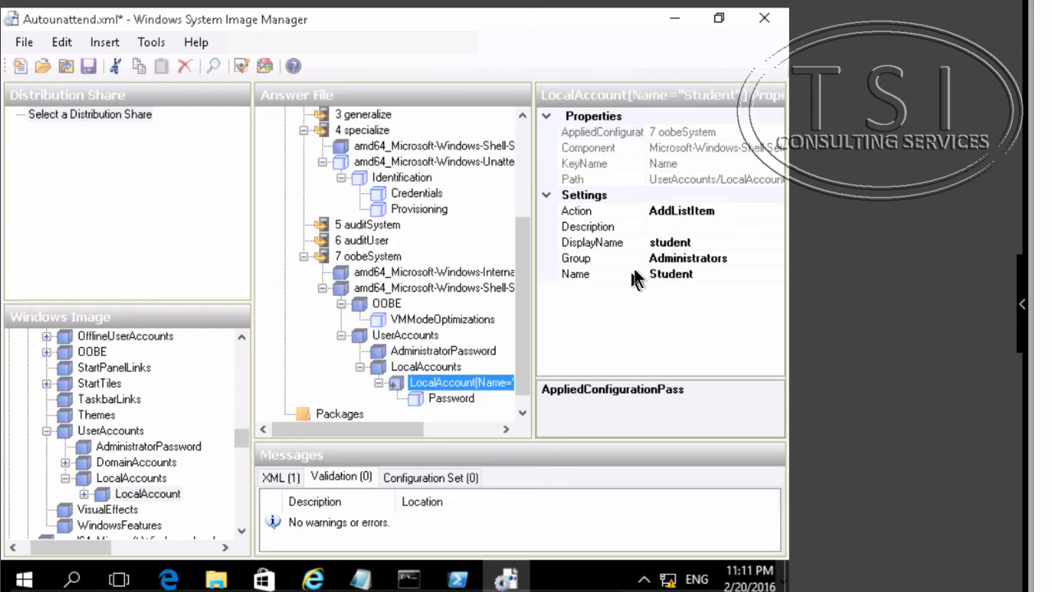
- Change the LocalAccount's DisplayName to Student
{"action": "left_click", "coordinate": [657, 243]}
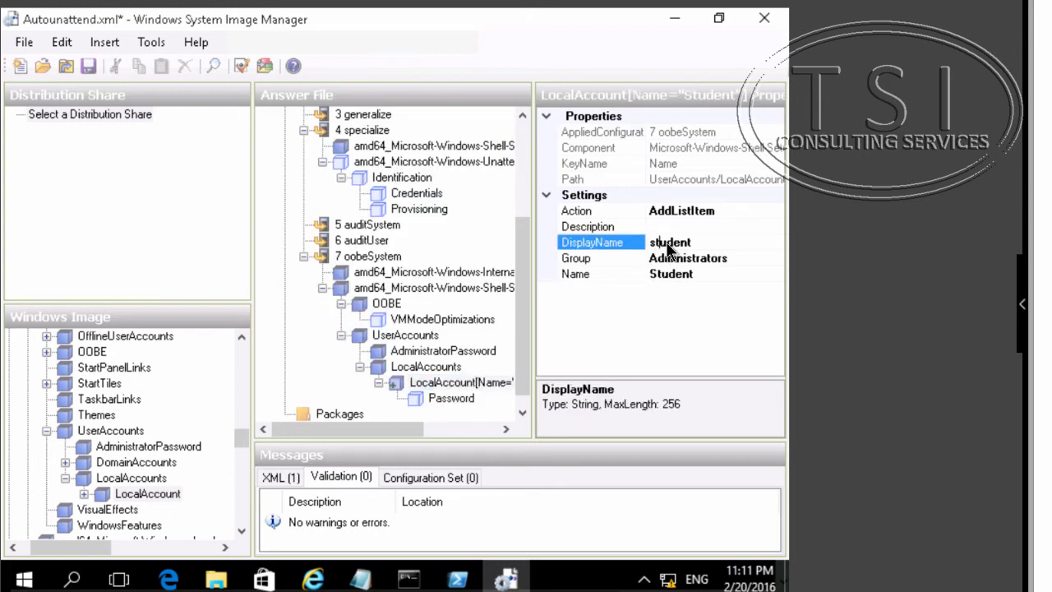
{"action": "key", "text": "BackSpace"}
{"action": "type", "text": "S"}
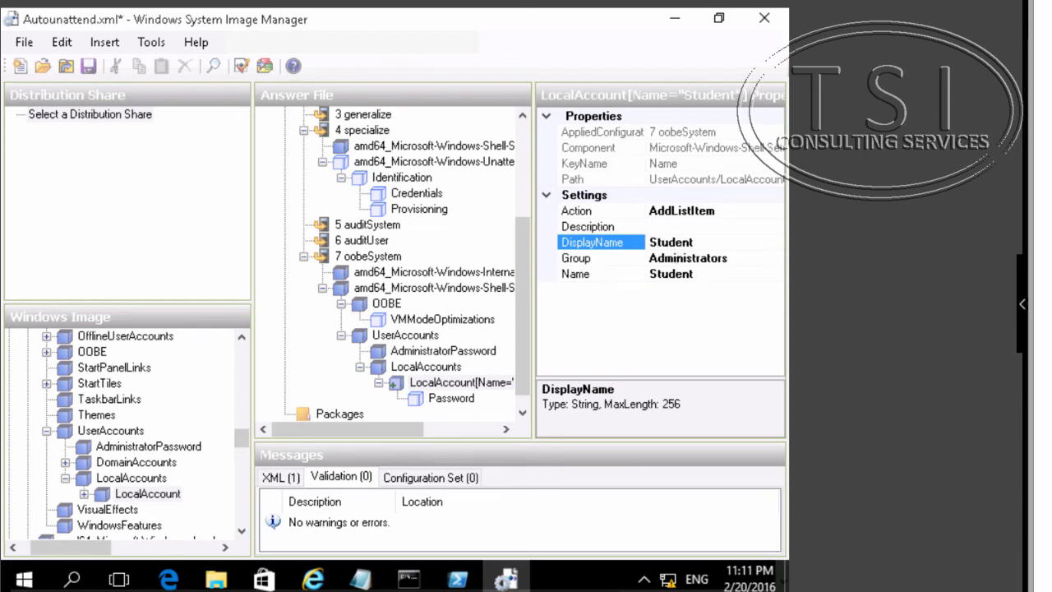
- Enter the local account's password as the LocalAccount Password value
{"action": "left_click", "coordinate": [438, 386]}
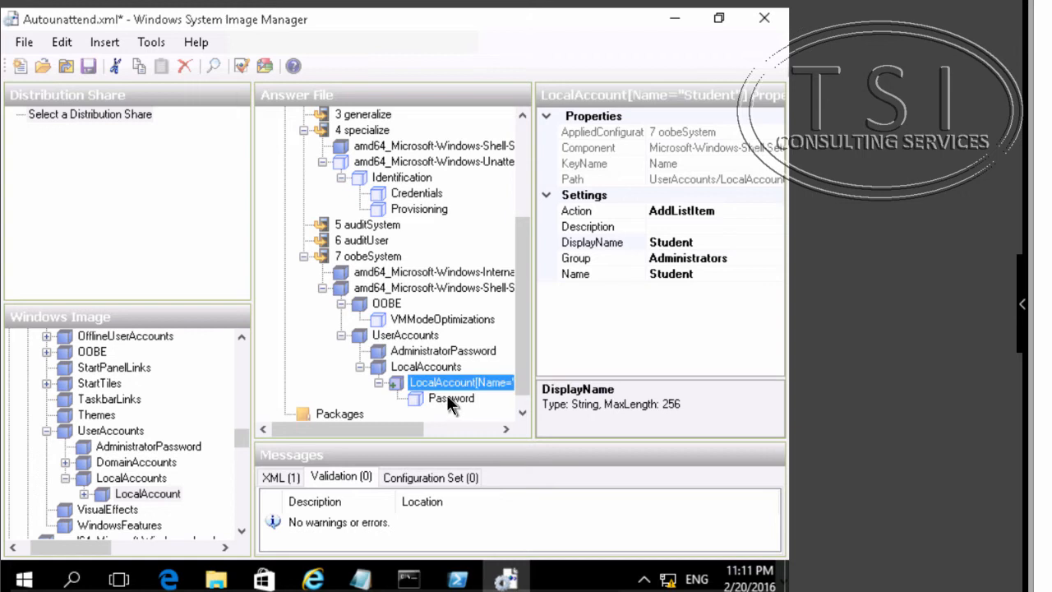
{"action": "left_click", "coordinate": [448, 398]}
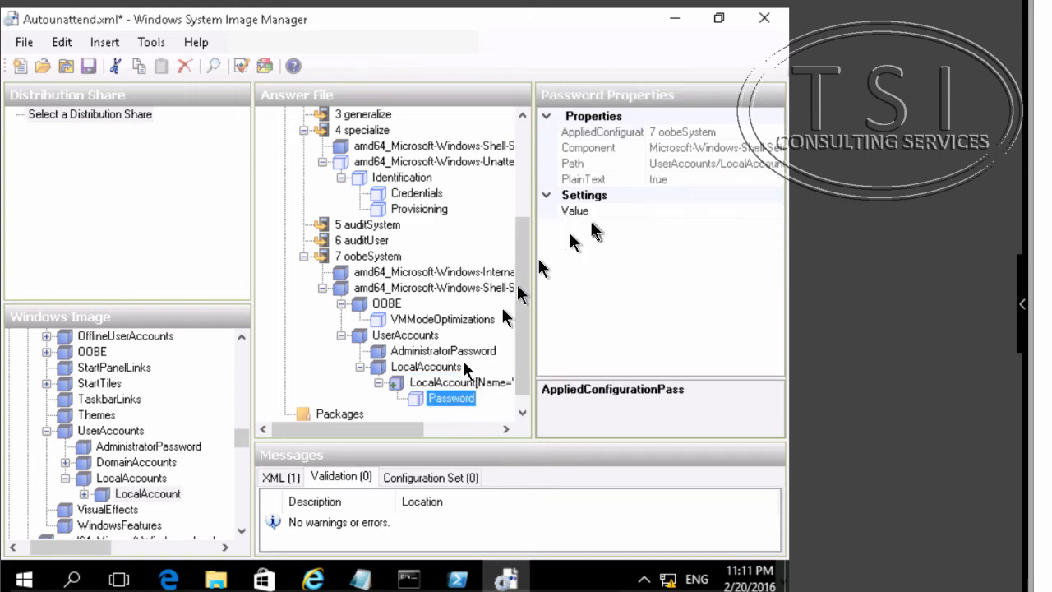
{"action": "right_click", "coordinate": [445, 397]}
{"action": "key", "text": "Escape"}
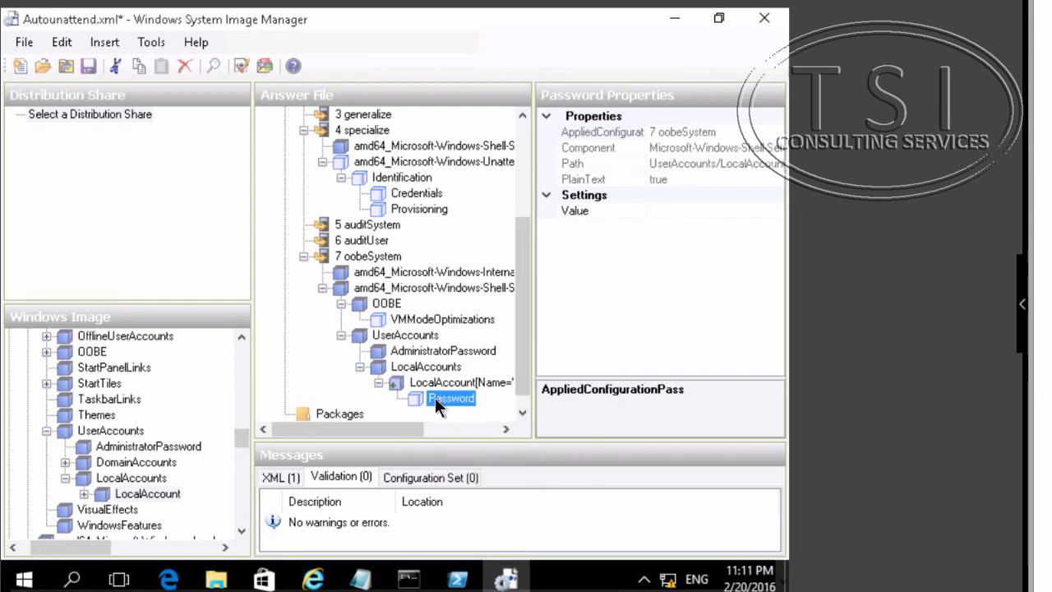
{"action": "left_click", "coordinate": [585, 209]}
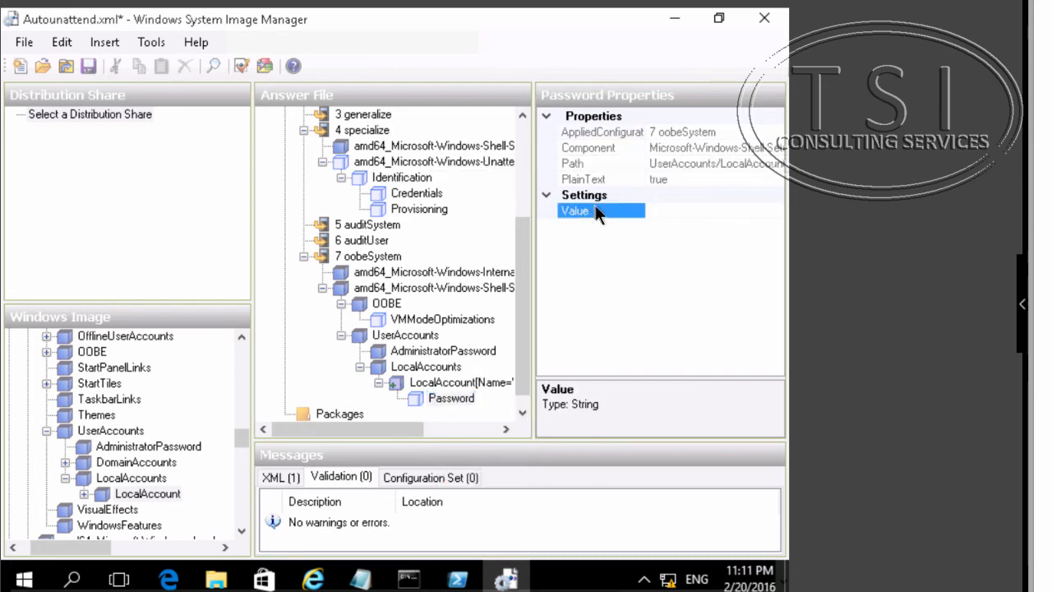
{"action": "type", "text": "Pa$$w0rd"}
{"action": "key", "text": "Return"}
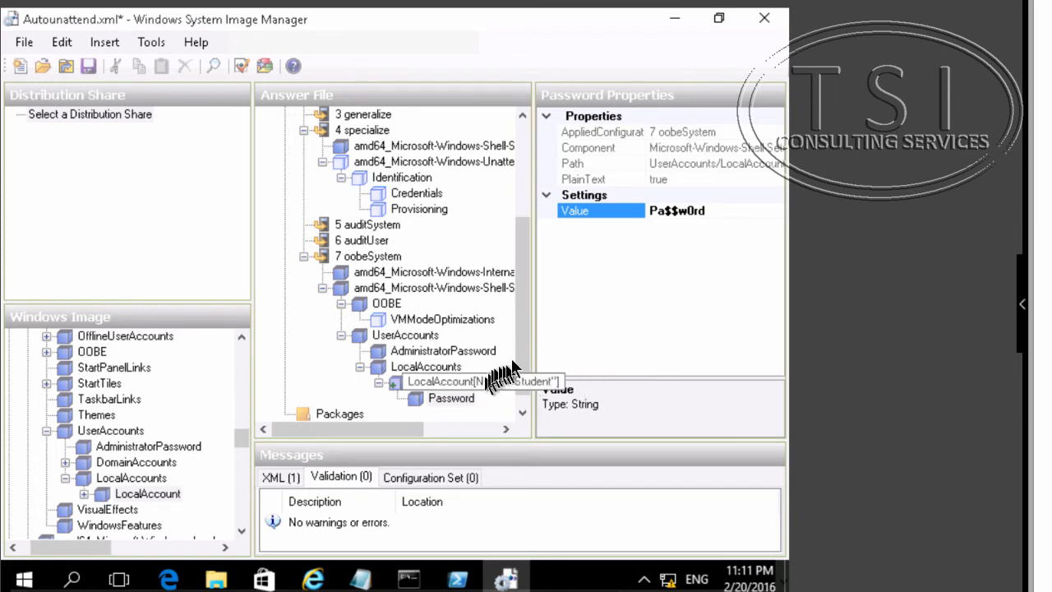
{"action": "left_click", "coordinate": [522, 412]}
{"action": "left_click", "coordinate": [339, 399]}
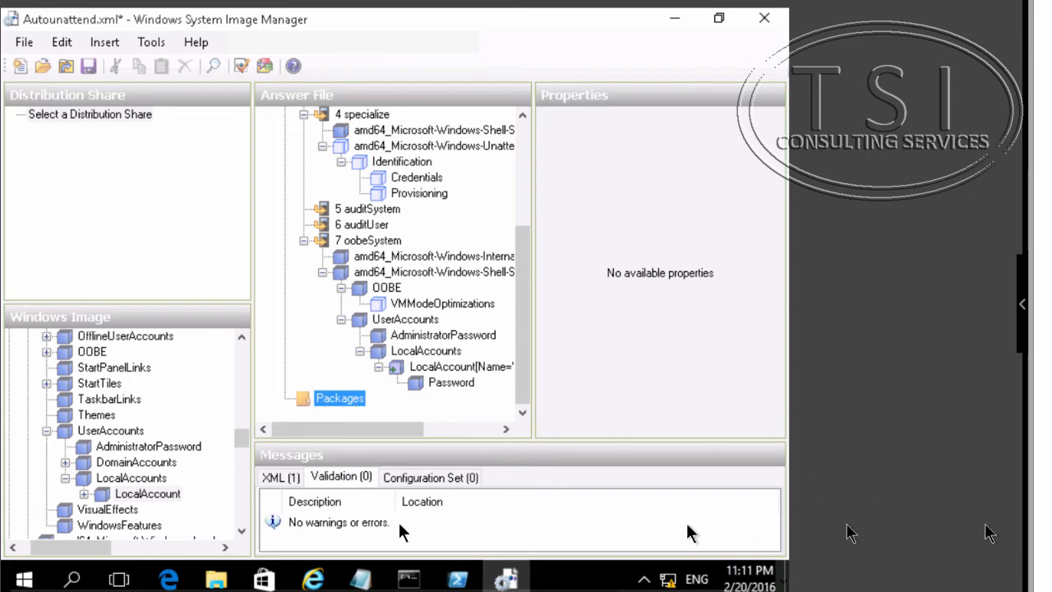
{"action": "scroll", "coordinate": [198, 491], "scroll_direction": "down", "scroll_amount": 3}
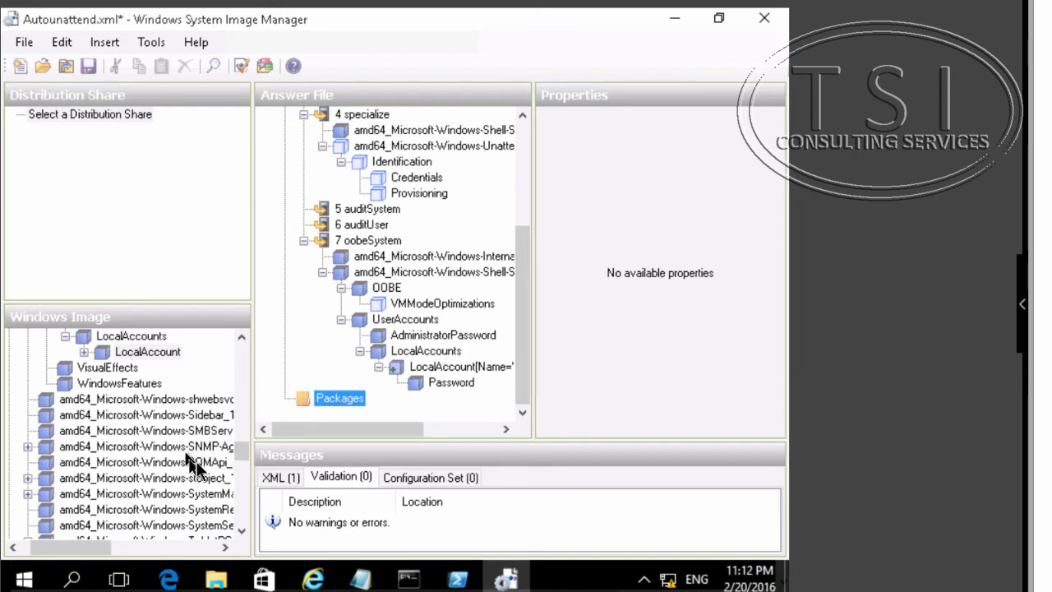
{"action": "scroll", "coordinate": [173, 457], "scroll_direction": "up", "scroll_amount": 2}
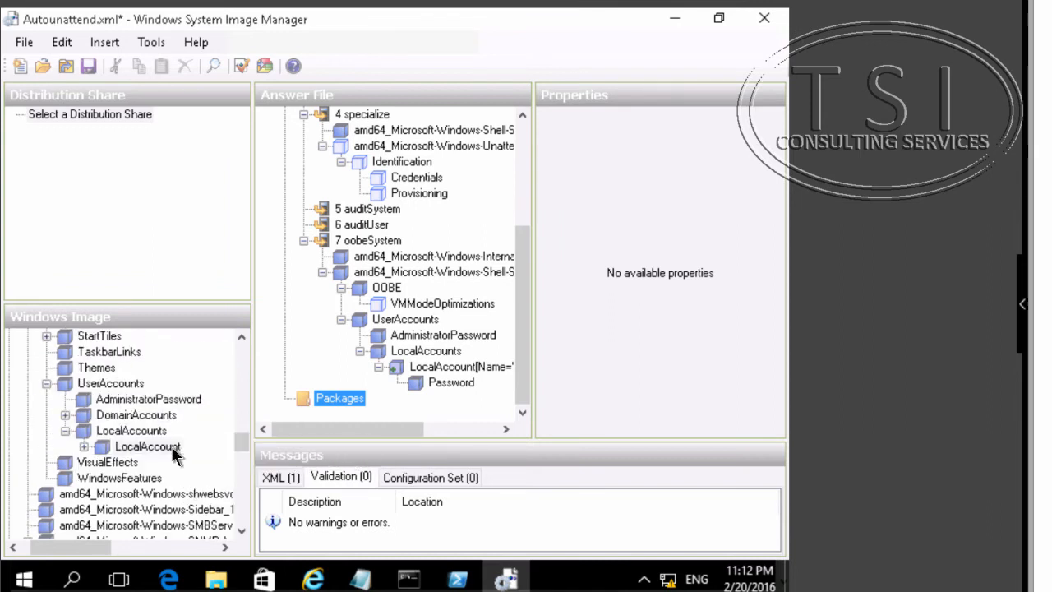
- Add the Windows Foundation package from the image's Packages folder to the answer file
{"action": "scroll", "coordinate": [174, 455], "scroll_direction": "up", "scroll_amount": 3}
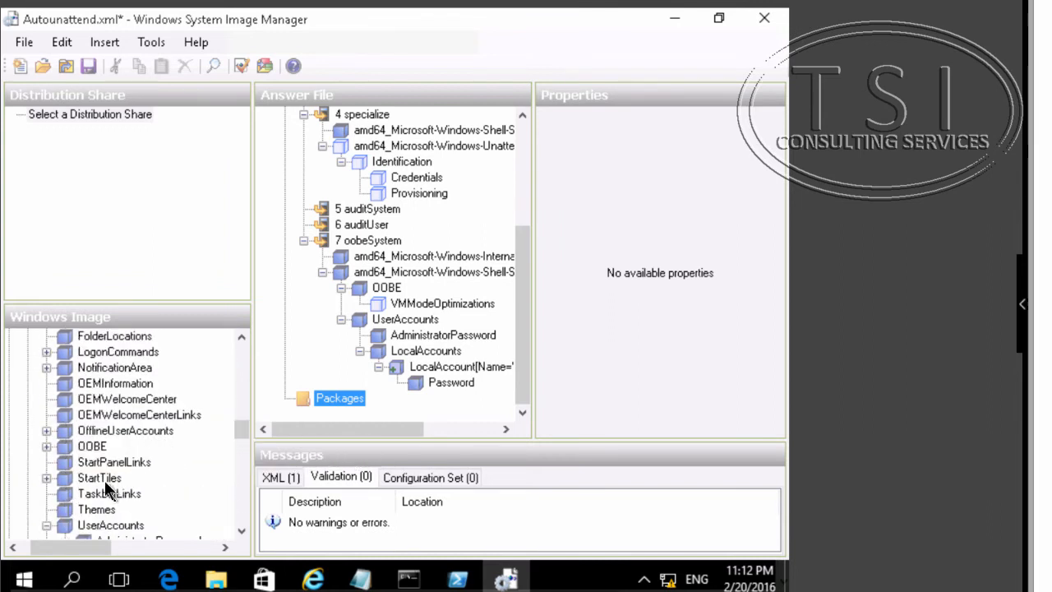
{"action": "scroll", "coordinate": [97, 477], "scroll_direction": "up", "scroll_amount": 2}
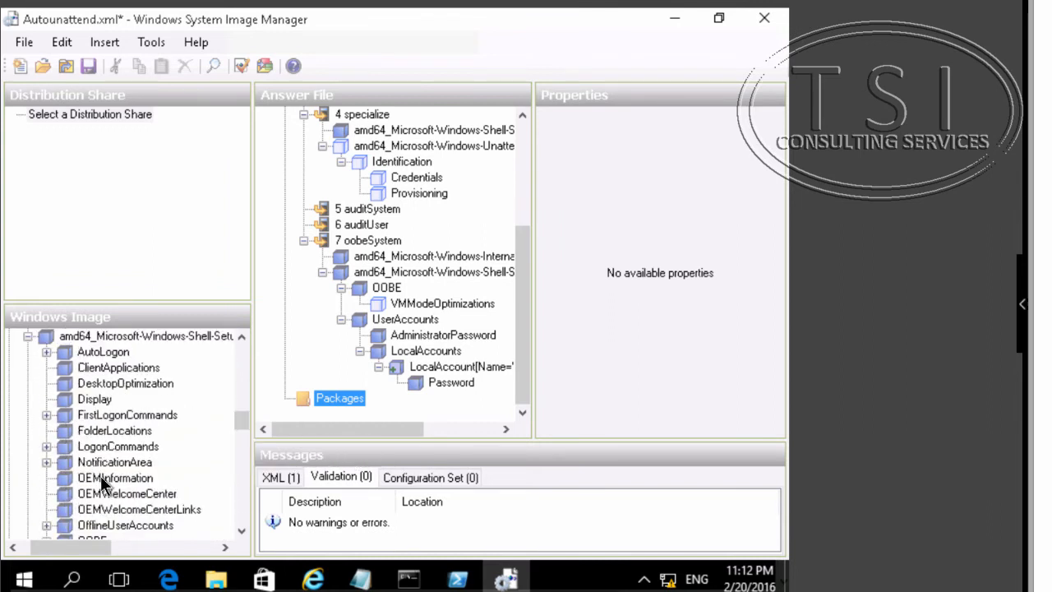
{"action": "left_click_drag", "start_coordinate": [242, 420], "coordinate": [241, 523]}
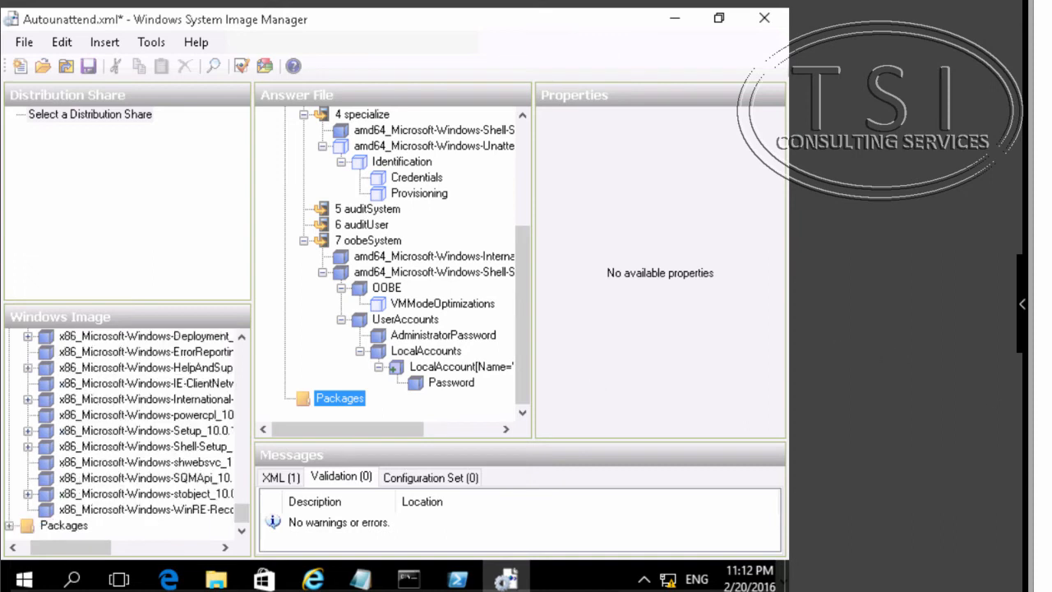
{"action": "left_click", "coordinate": [10, 526]}
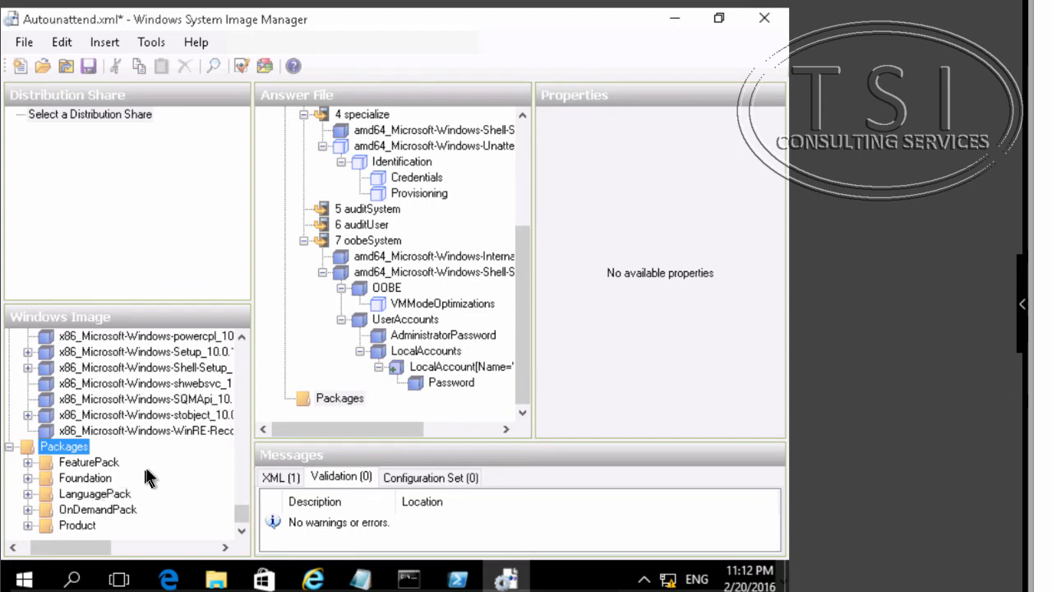
{"action": "left_click", "coordinate": [9, 481]}
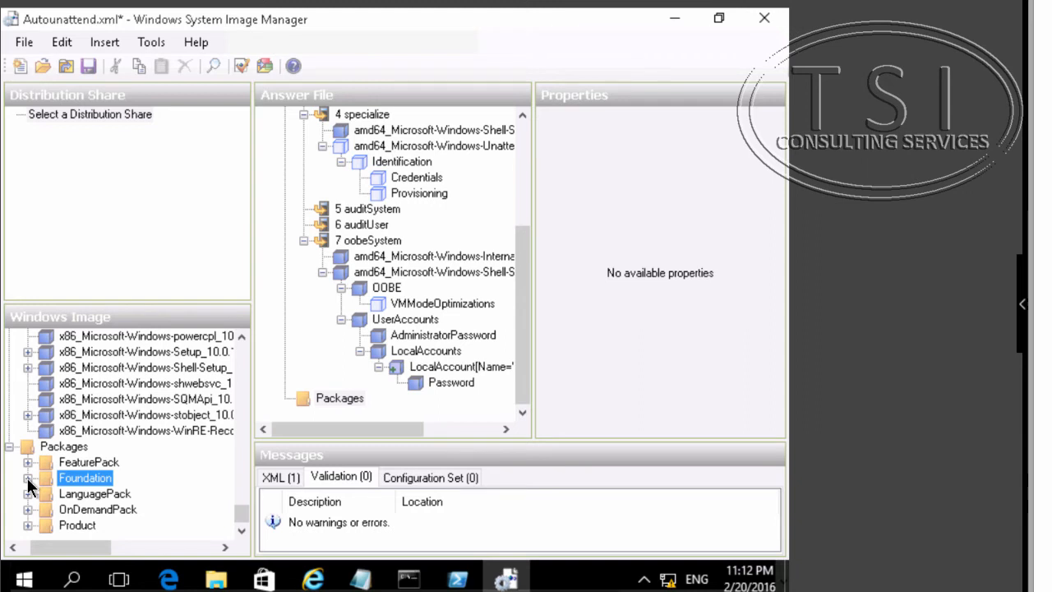
{"action": "left_click", "coordinate": [28, 480]}
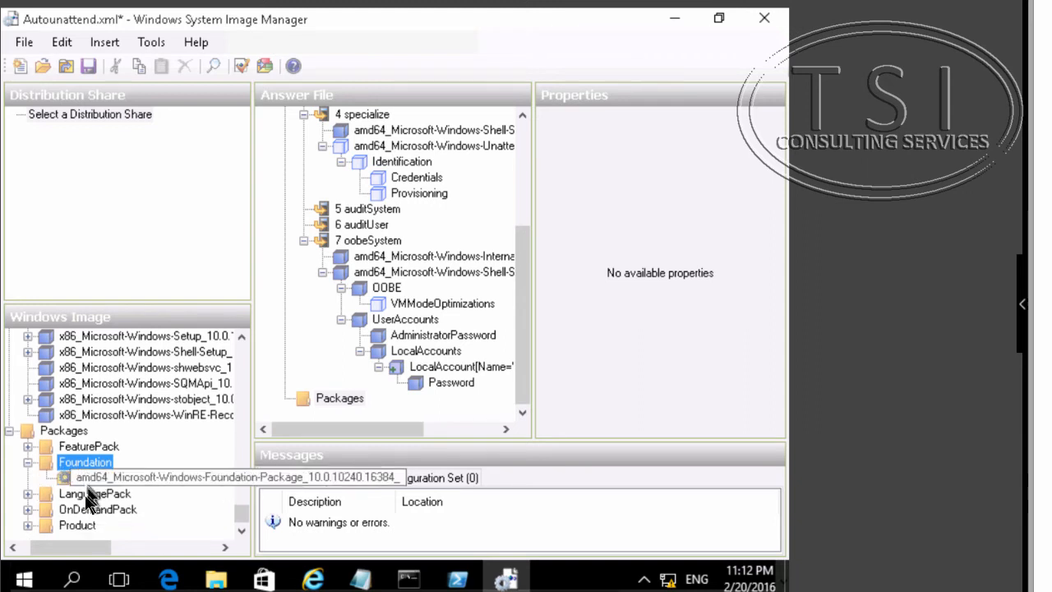
{"action": "left_click", "coordinate": [139, 474]}
{"action": "right_click", "coordinate": [140, 475]}
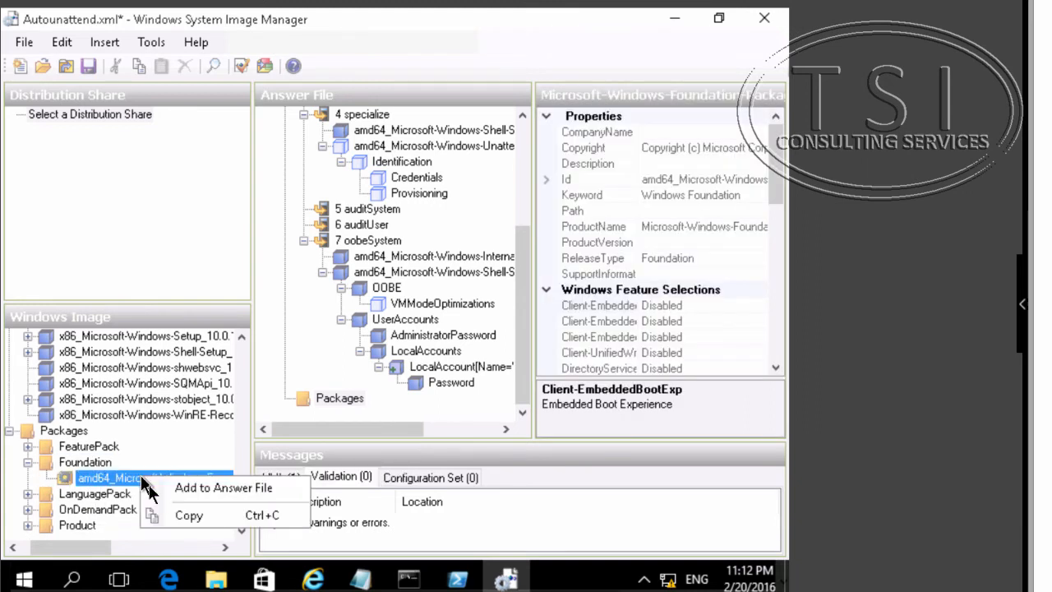
{"action": "left_click", "coordinate": [172, 490]}
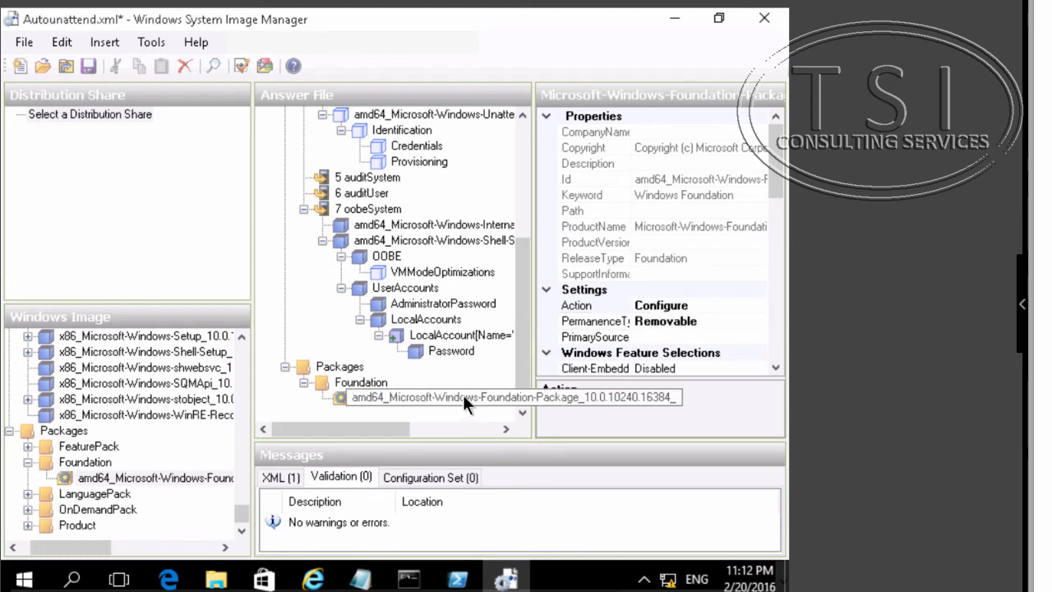
- Select the Foundation package in the answer file and set the Microsoft-Hyper-V-All feature to Enabled
{"action": "left_click", "coordinate": [372, 397]}
{"action": "left_click", "coordinate": [367, 382]}
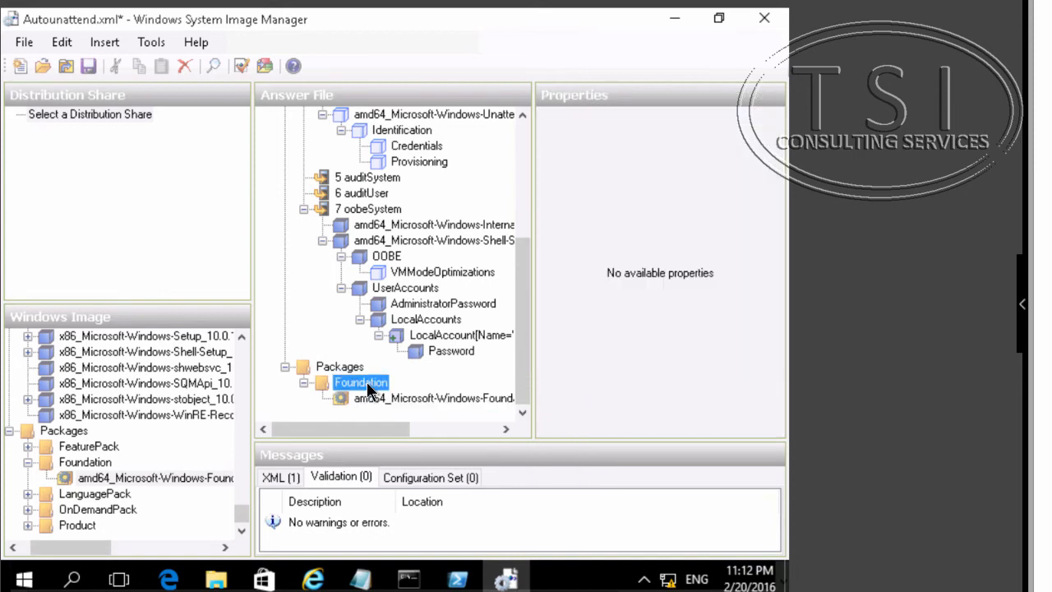
{"action": "left_click", "coordinate": [383, 398]}
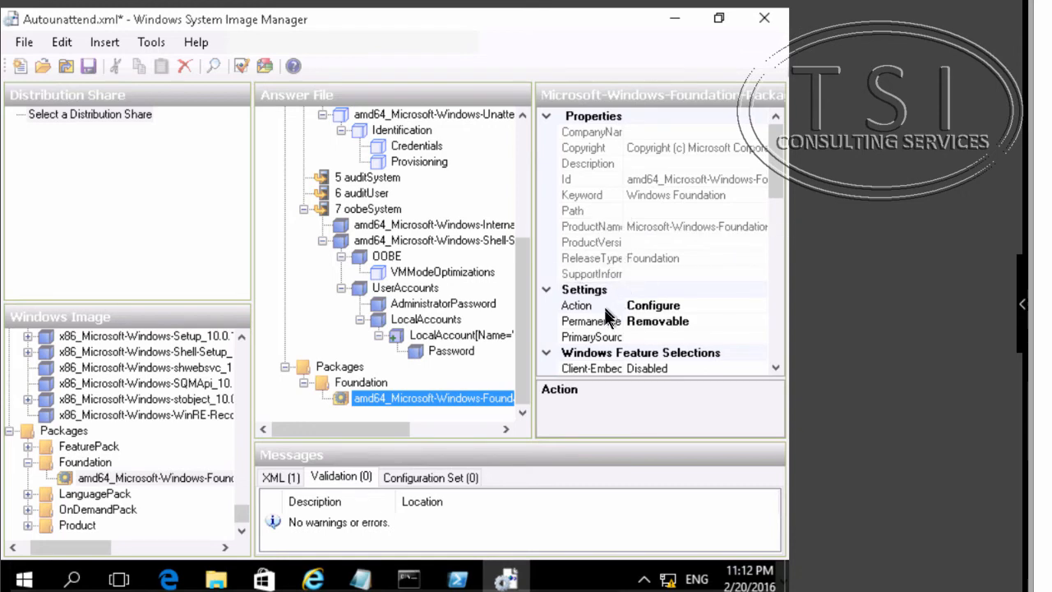
{"action": "scroll", "coordinate": [625, 320], "scroll_direction": "down", "scroll_amount": 4}
{"action": "scroll", "coordinate": [628, 323], "scroll_direction": "up", "scroll_amount": 4}
{"action": "scroll", "coordinate": [644, 323], "scroll_direction": "down", "scroll_amount": 3}
{"action": "scroll", "coordinate": [643, 317], "scroll_direction": "down", "scroll_amount": 4}
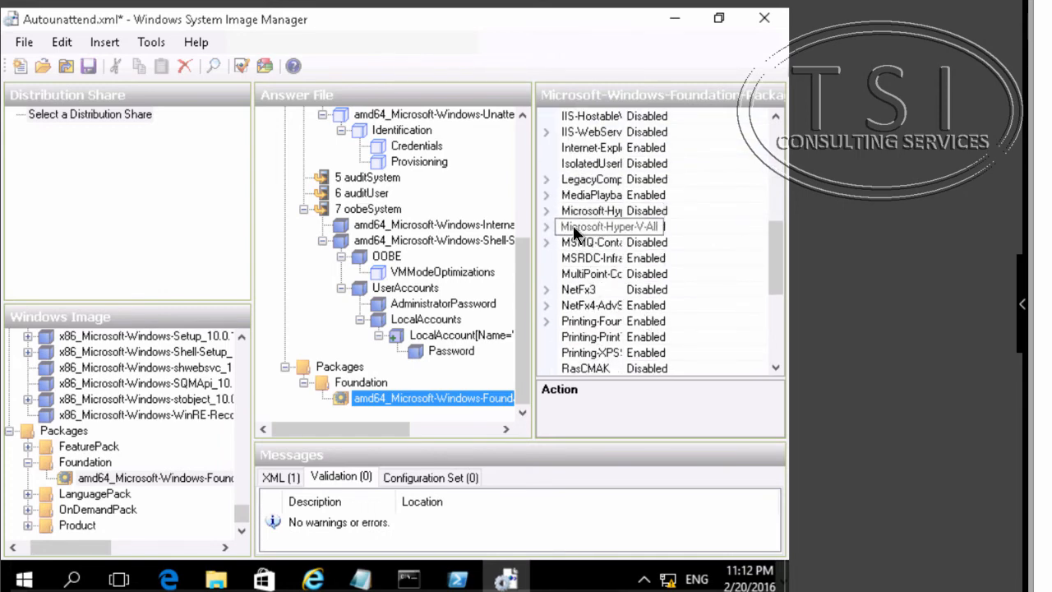
{"action": "scroll", "coordinate": [576, 215], "scroll_direction": "up", "scroll_amount": 8}
{"action": "left_click", "coordinate": [577, 212]}
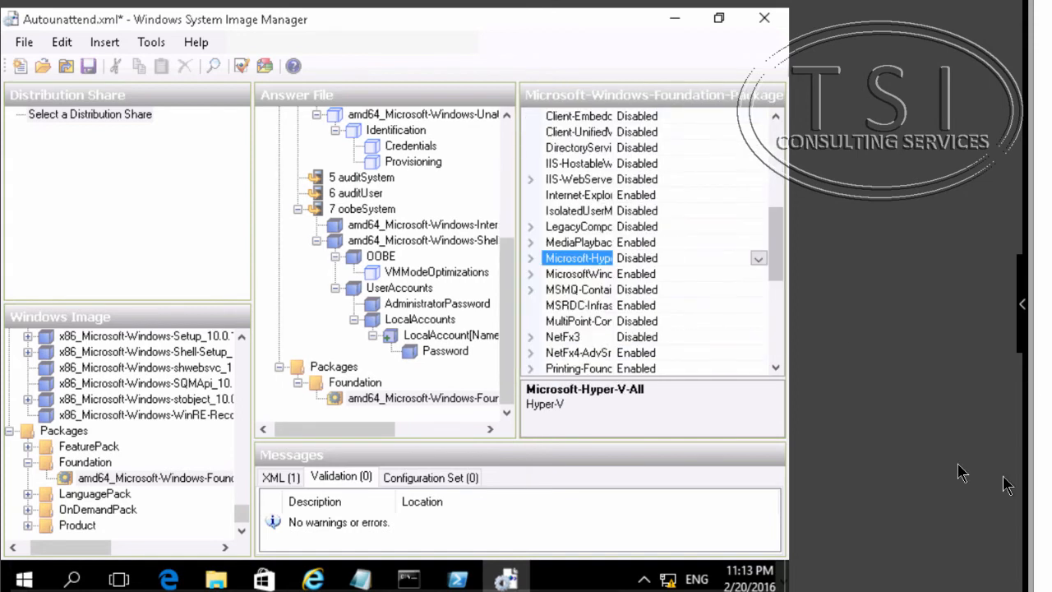
{"action": "left_click", "coordinate": [758, 260]}
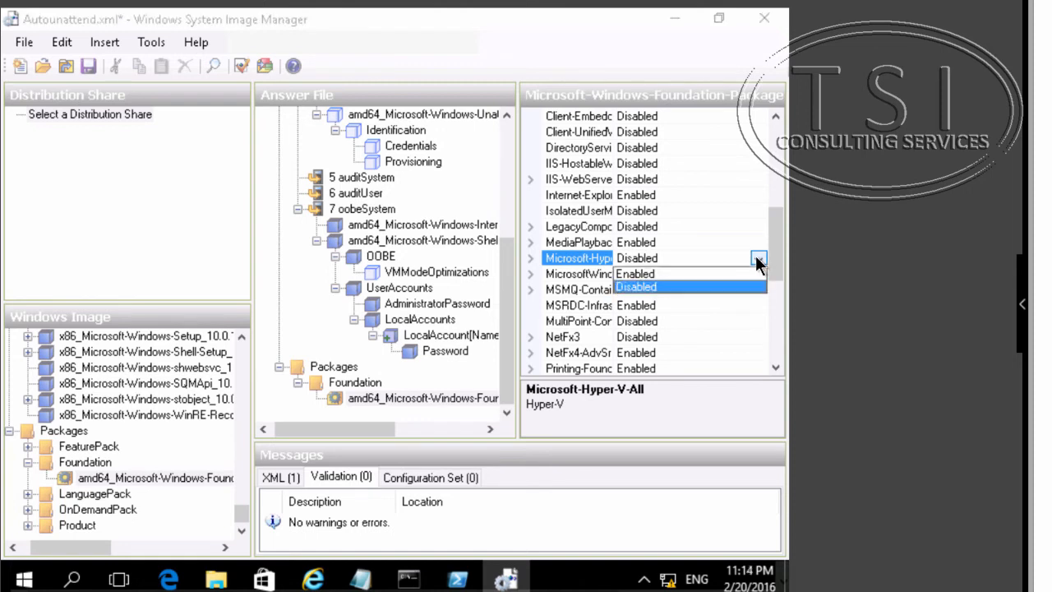
{"action": "left_click", "coordinate": [715, 274]}
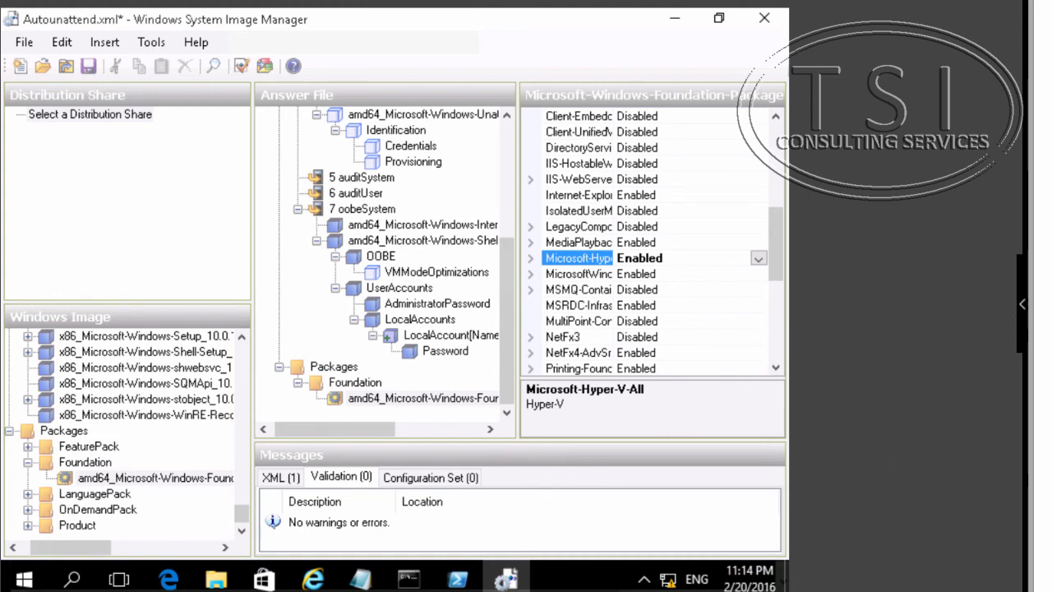
- Expand the Hyper-V feature and its management tools to review their sub-features
{"action": "key", "text": "Right"}
{"action": "key", "text": "Right"}
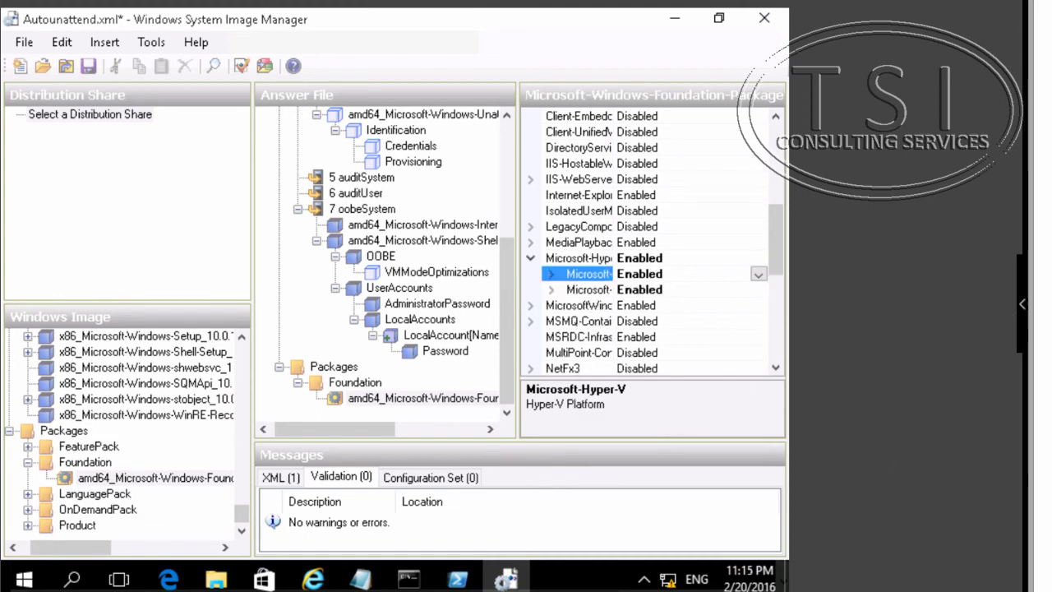
{"action": "left_click", "coordinate": [549, 289]}
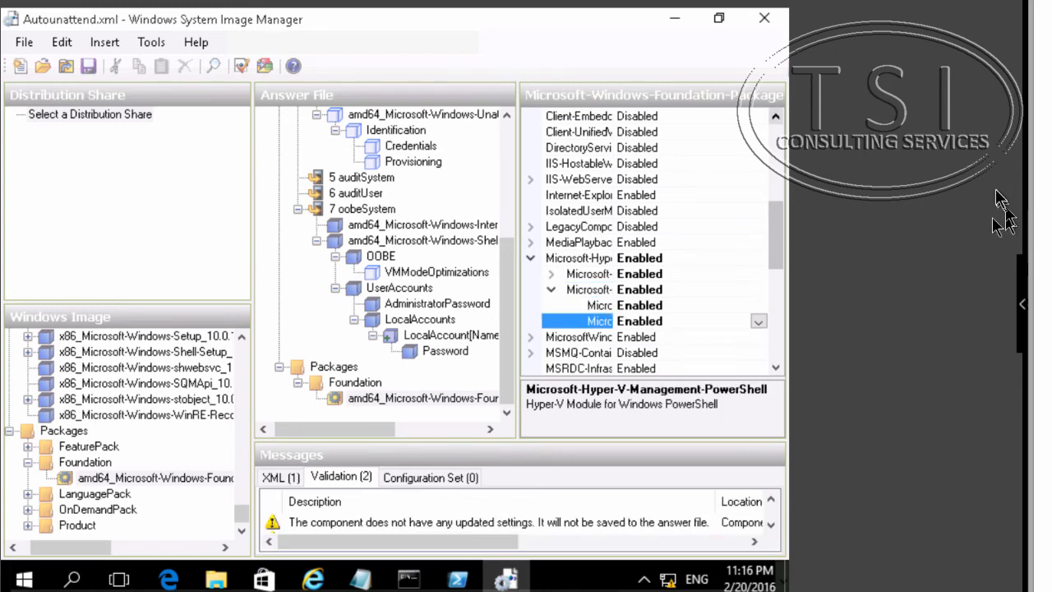
- Check the Reference floppy media on the LON-CL1 machine and close Windows System Image Manager
{"action": "left_click", "coordinate": [1021, 305]}
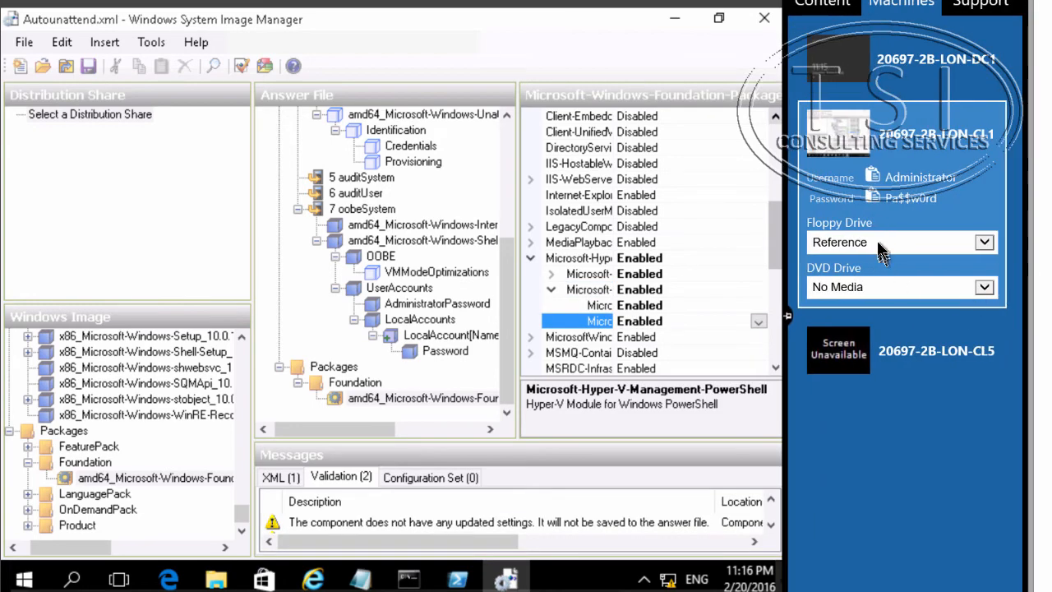
{"action": "left_click", "coordinate": [876, 240]}
{"action": "left_click", "coordinate": [876, 240]}
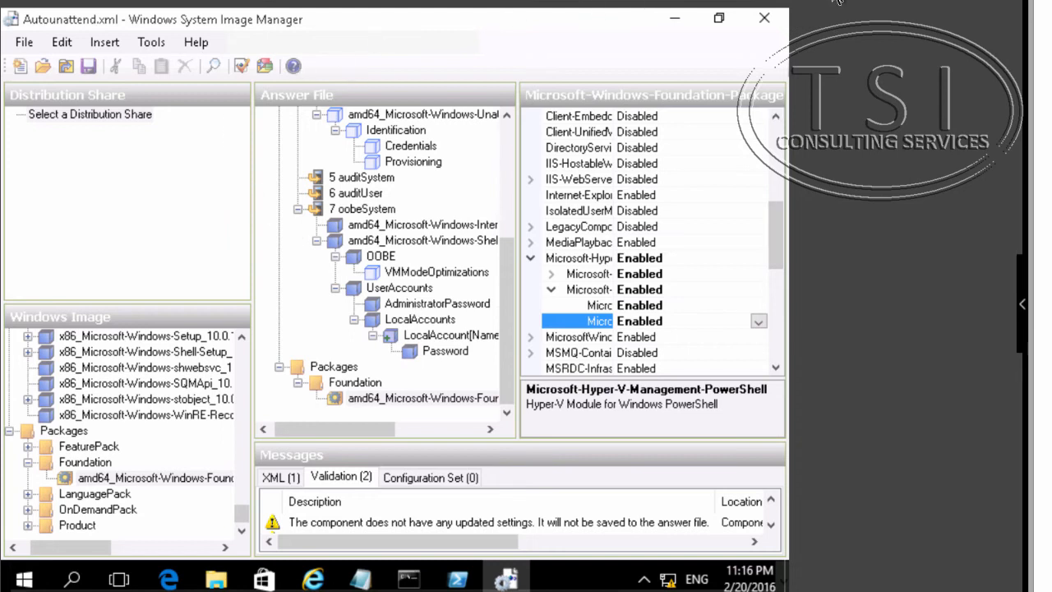
{"action": "left_click", "coordinate": [761, 19]}
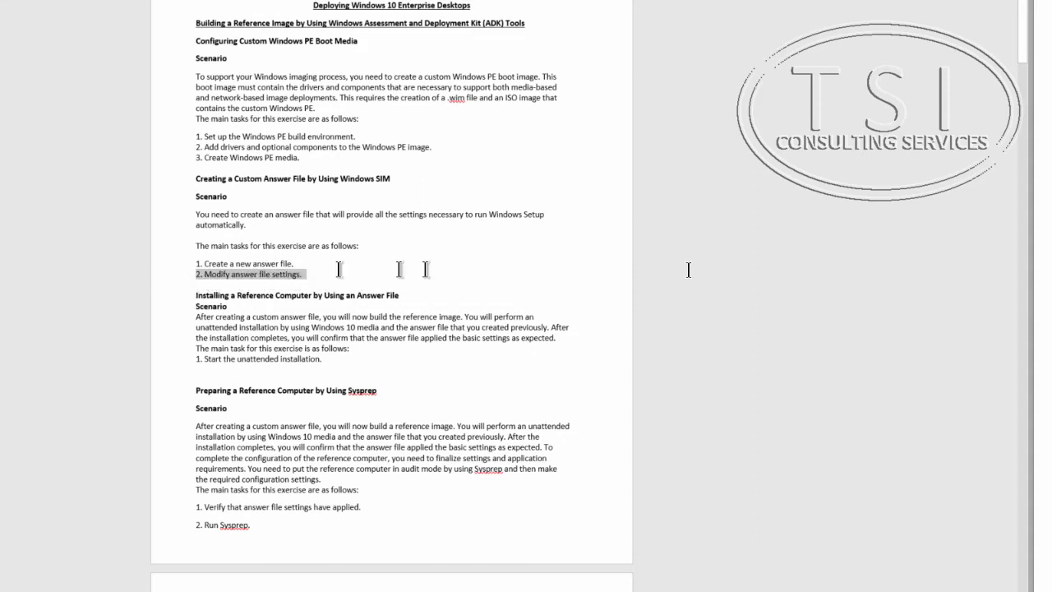
- Attach the Reference floppy and the Win10Ent_Eval DVD to the 20697-2B-LON-CL5 virtual machine
{"action": "triple_click", "coordinate": [244, 295]}
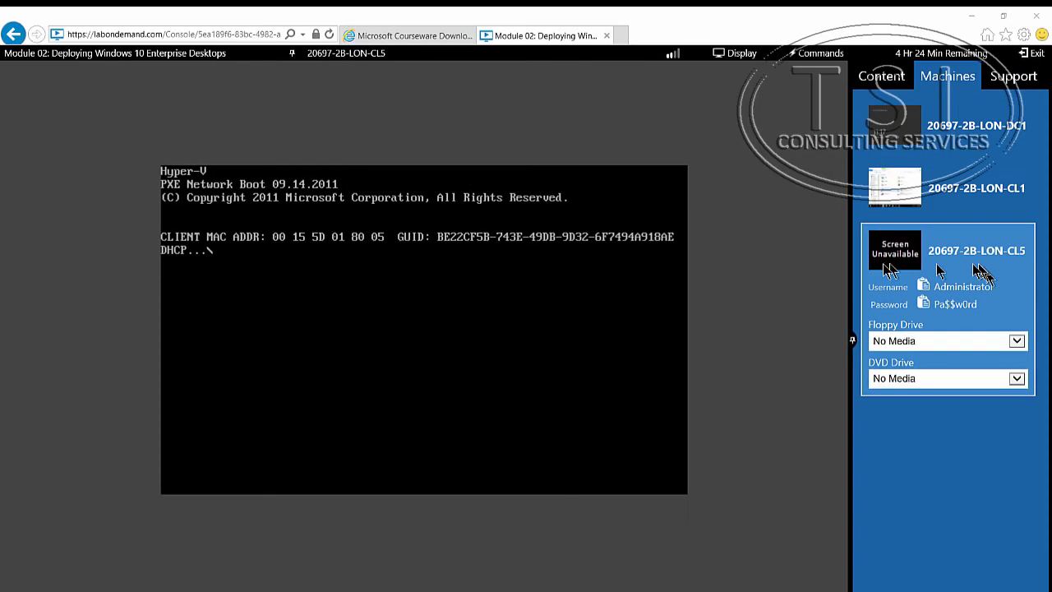
{"action": "left_click", "coordinate": [935, 342]}
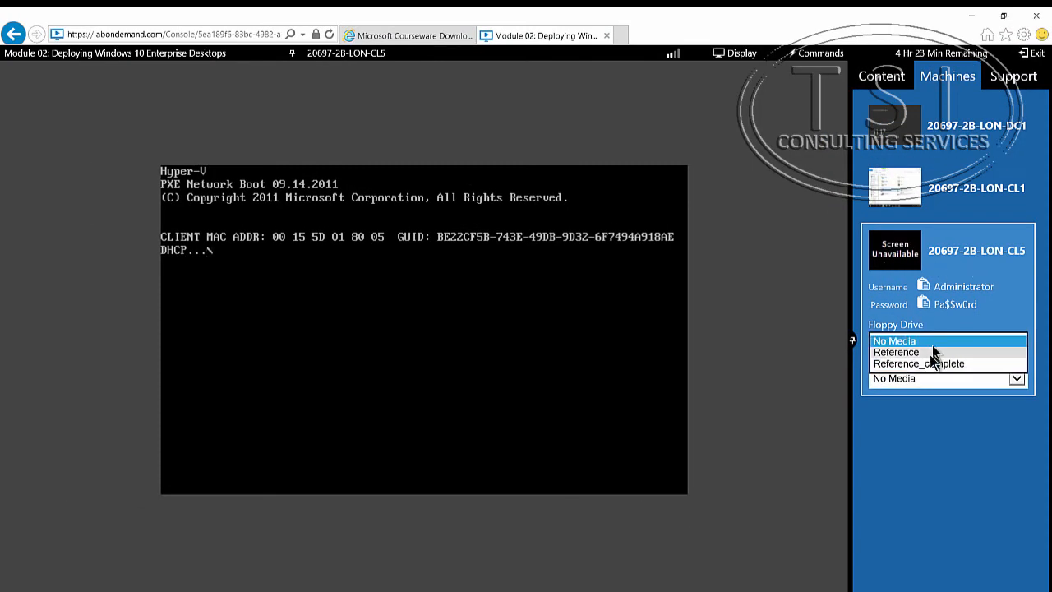
{"action": "left_click", "coordinate": [931, 354]}
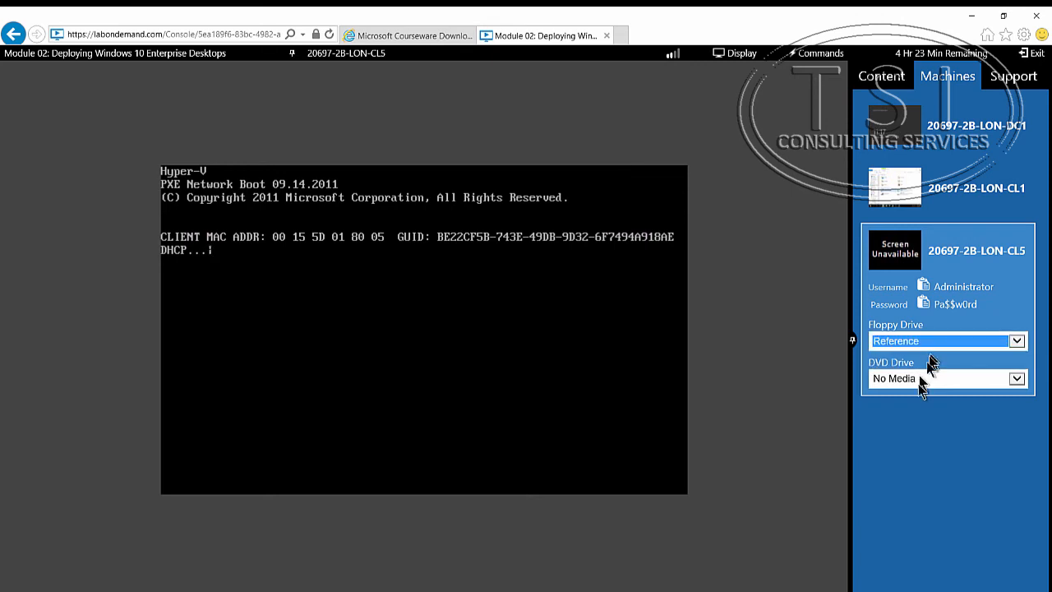
{"action": "left_click", "coordinate": [923, 383]}
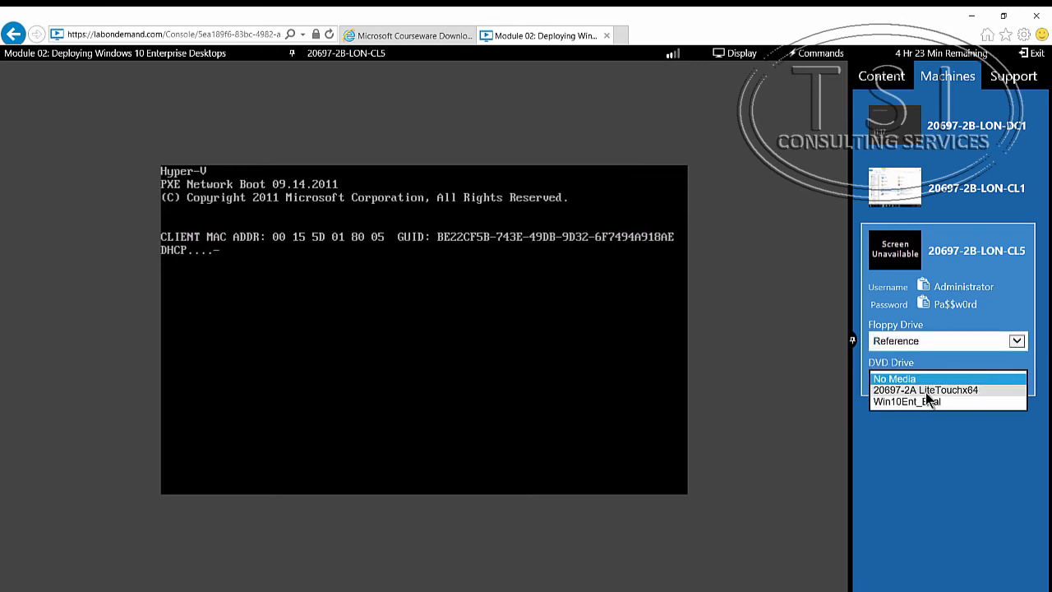
{"action": "left_click", "coordinate": [924, 403]}
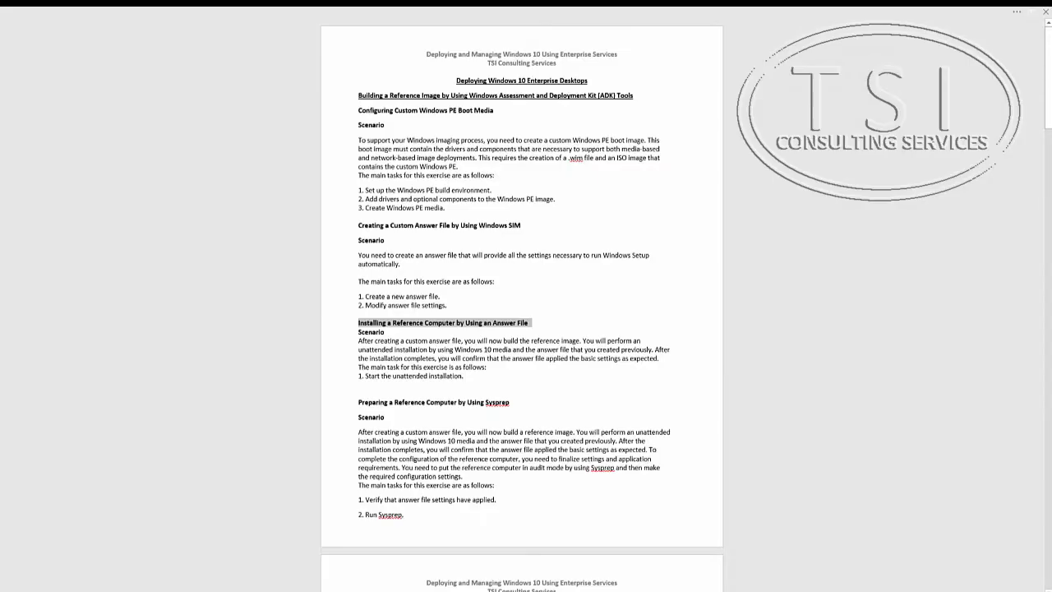
- Allow the PC to be discoverable by other devices on the network during first sign-in
{"action": "triple_click", "coordinate": [415, 375]}
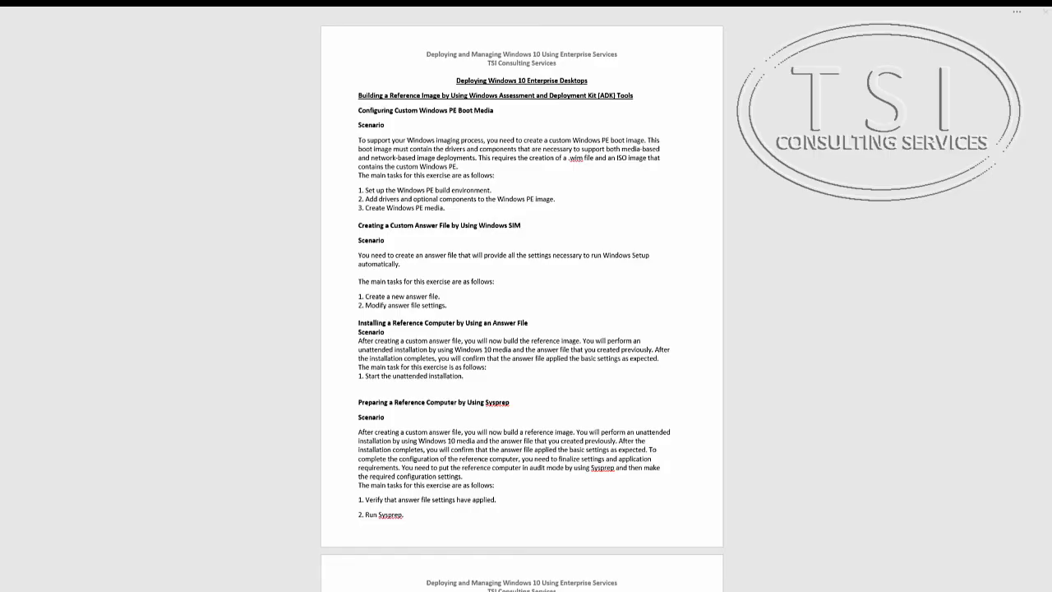
{"action": "left_click", "coordinate": [357, 404]}
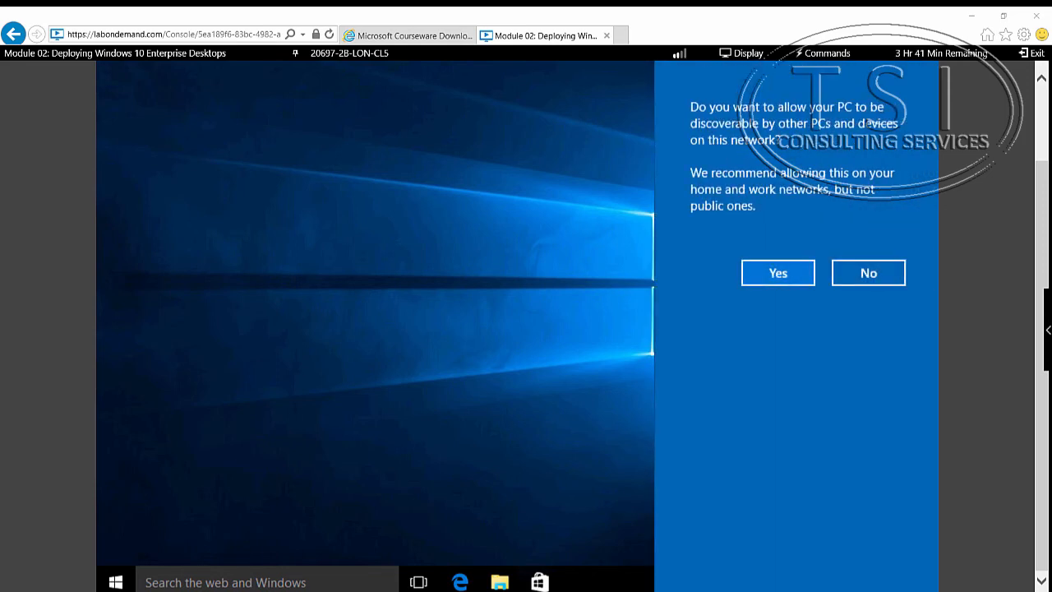
{"action": "left_click", "coordinate": [750, 274]}
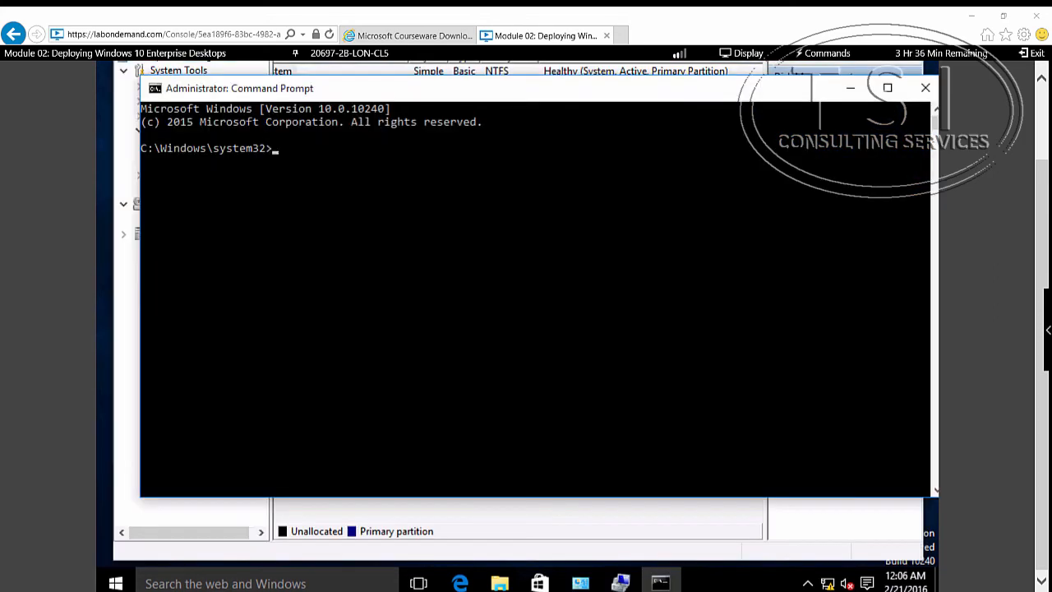
- Paste clipboard text into the Command Prompt to run sysprep /generalize /unattend from the Sysprep folder
{"action": "left_click", "coordinate": [822, 52]}
{"action": "mouse_move", "coordinate": [819, 97]}
{"action": "mouse_move", "coordinate": [813, 120]}
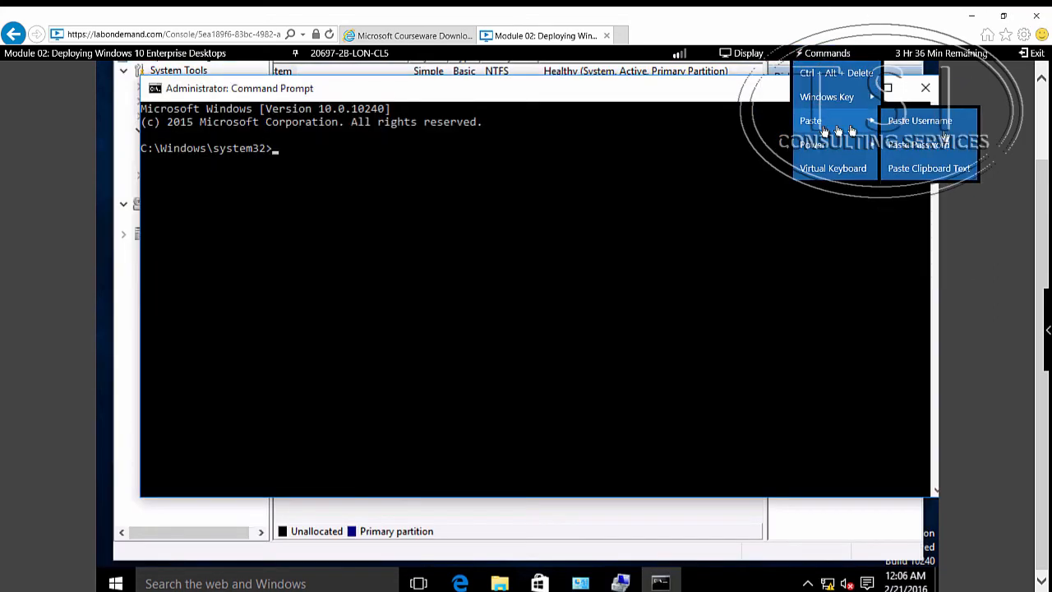
{"action": "left_click", "coordinate": [910, 172]}
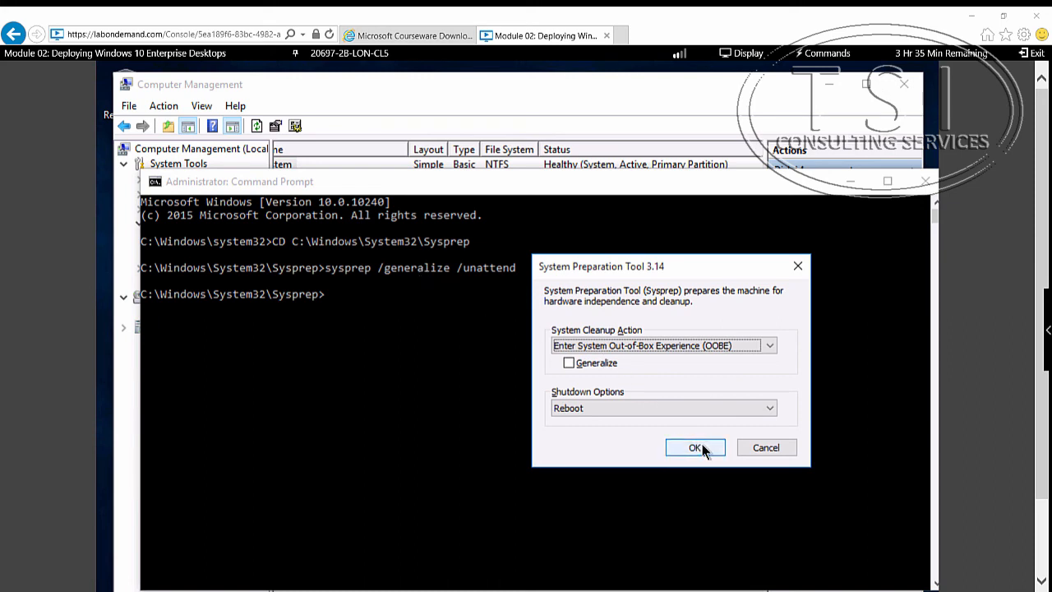
- Run Sysprep with Enter System Out-of-Box Experience (OOBE), Generalize checked and the Shutdown option
{"action": "left_click", "coordinate": [633, 408]}
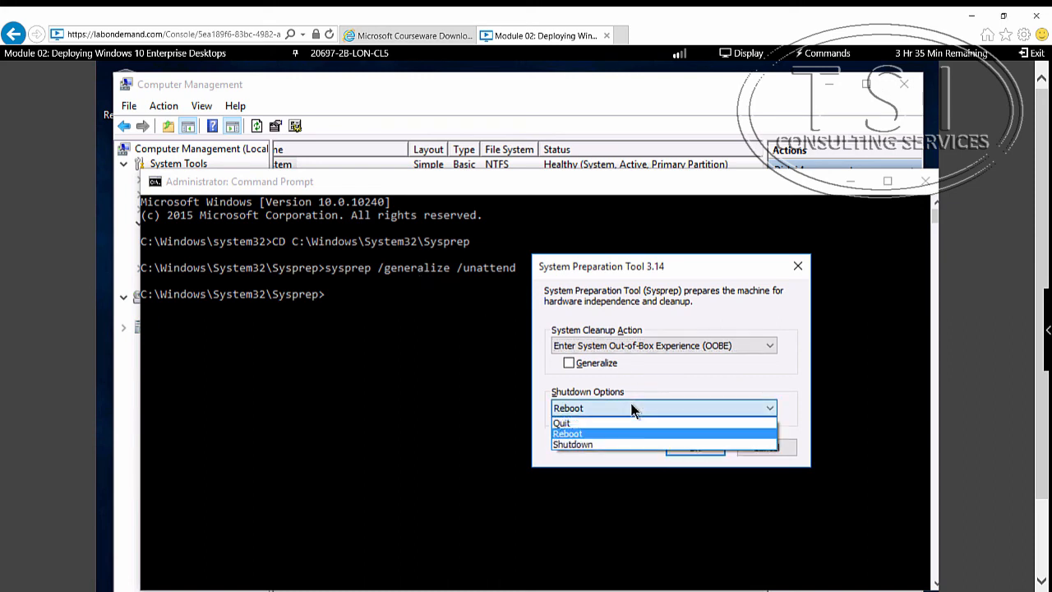
{"action": "left_click", "coordinate": [611, 445]}
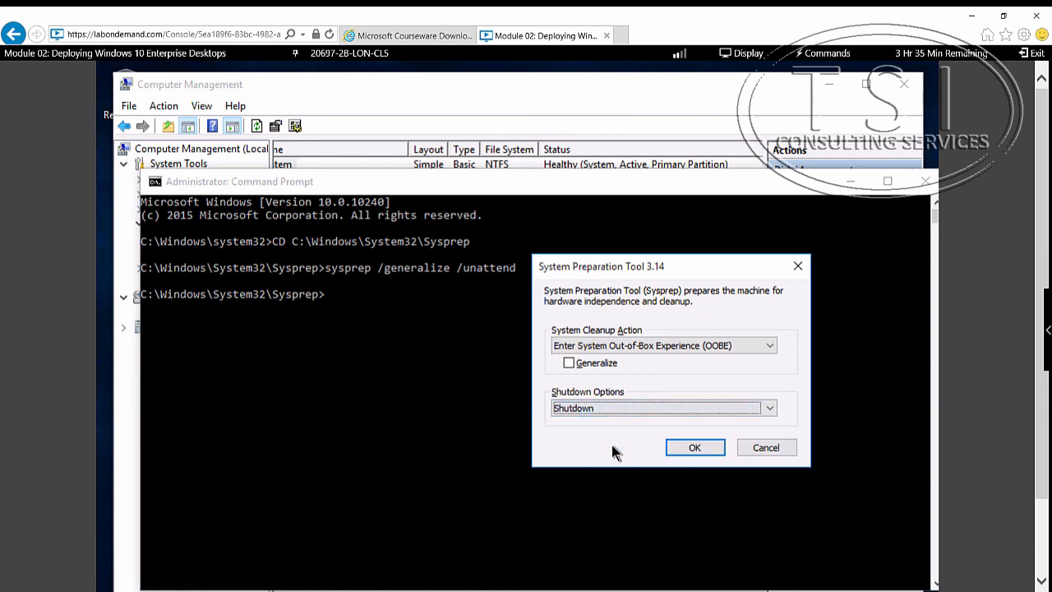
{"action": "left_click", "coordinate": [677, 346]}
{"action": "left_click", "coordinate": [676, 345]}
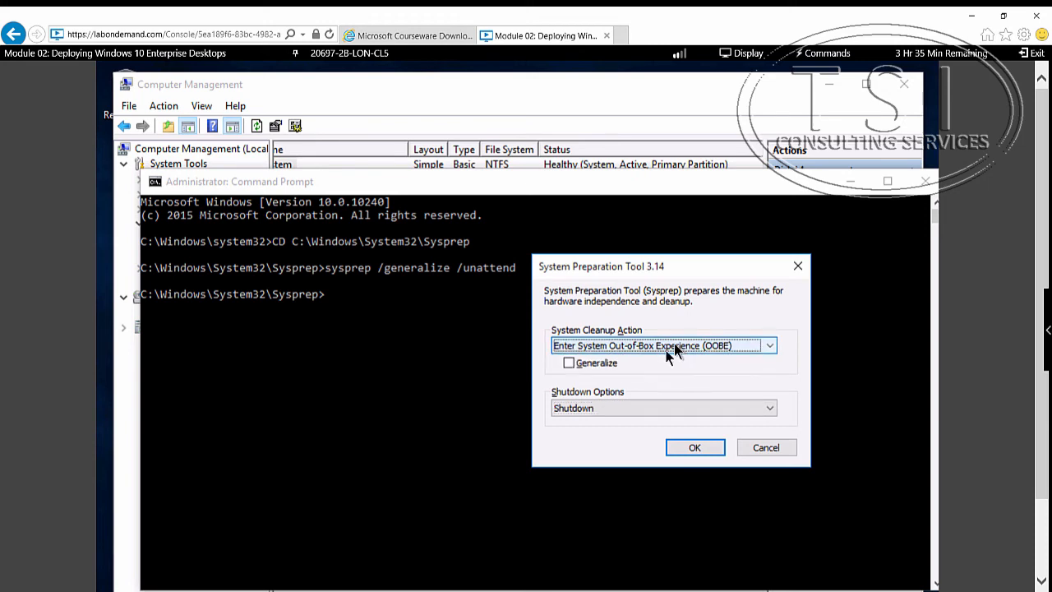
{"action": "left_click", "coordinate": [571, 363]}
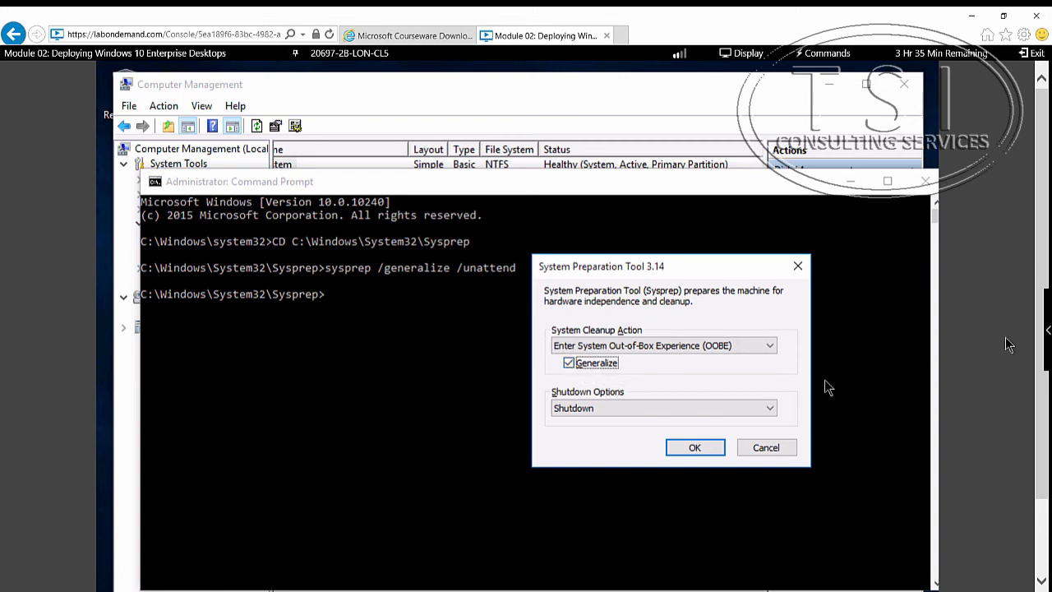
{"action": "left_click", "coordinate": [692, 447]}
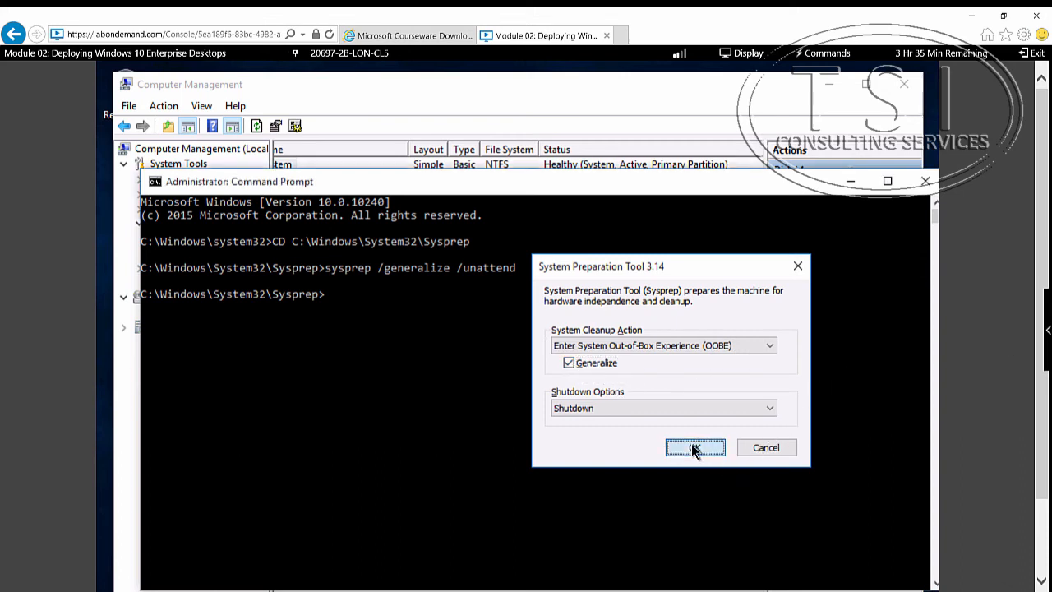